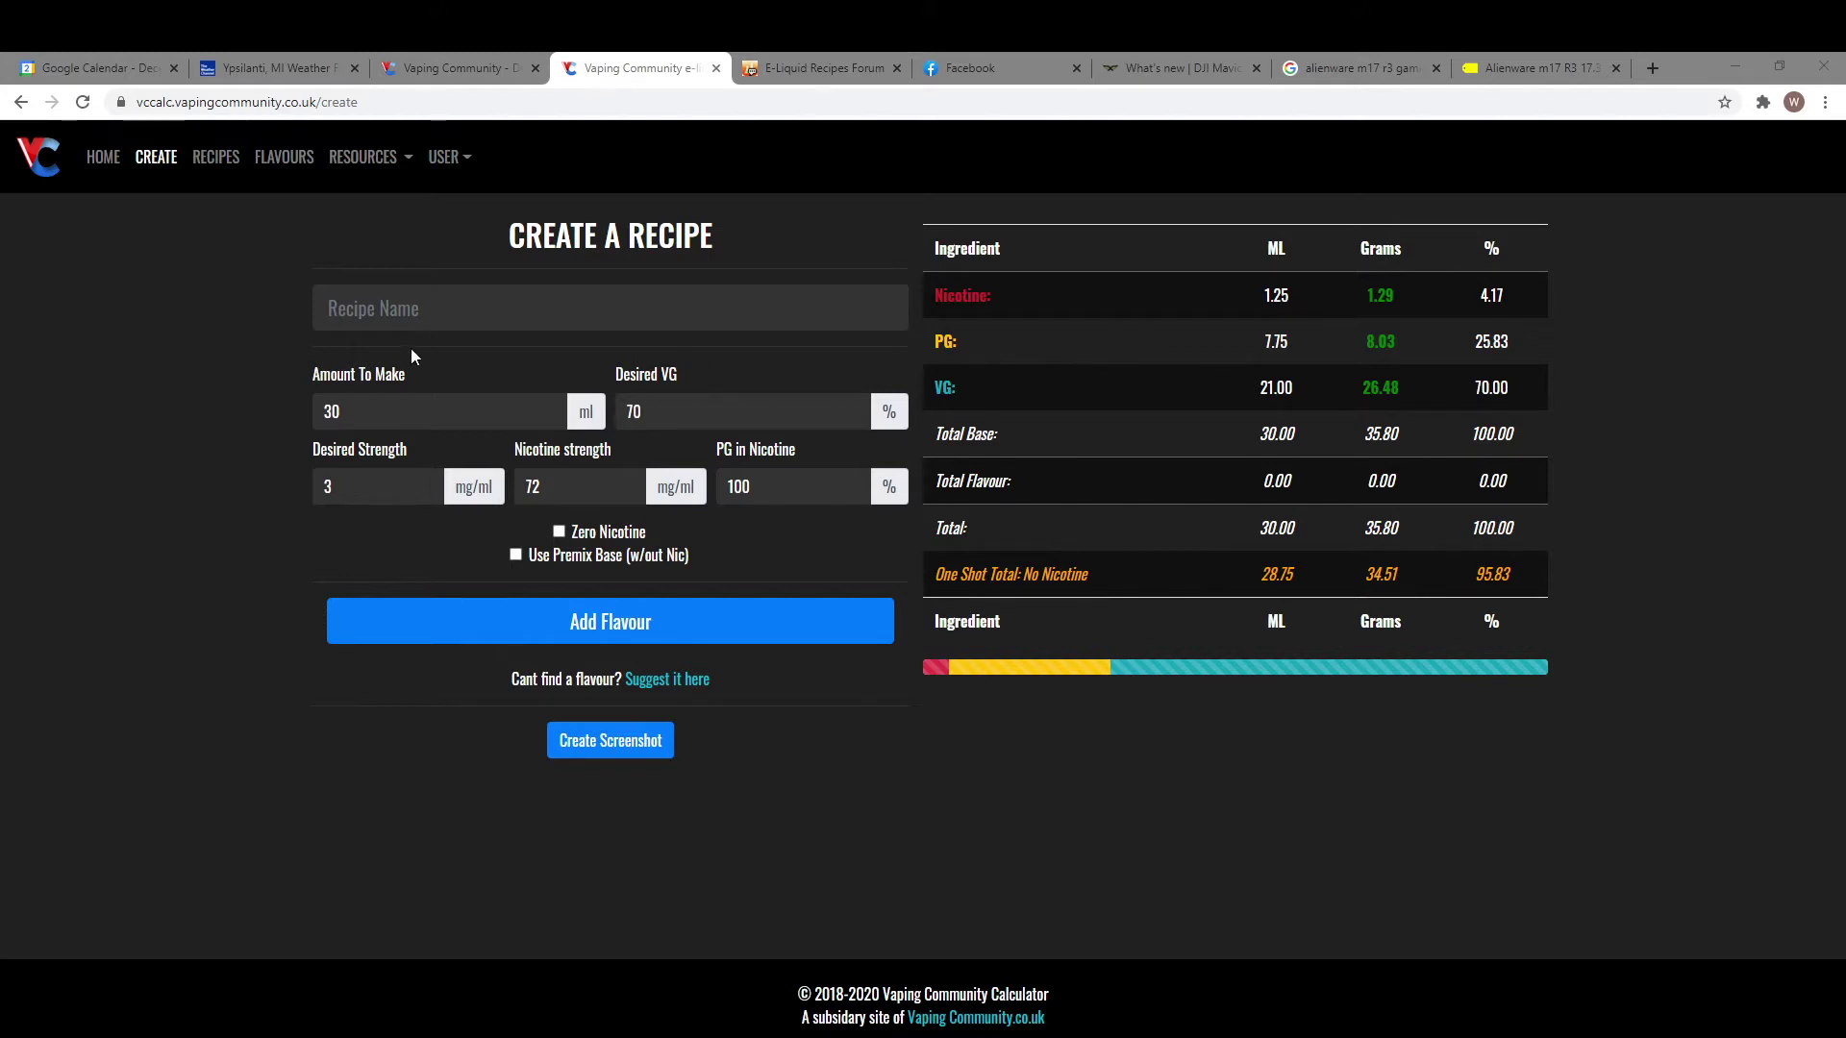
- Replace the mistyped recipe name with 'Simply Strawberry'
left_click(330, 308)
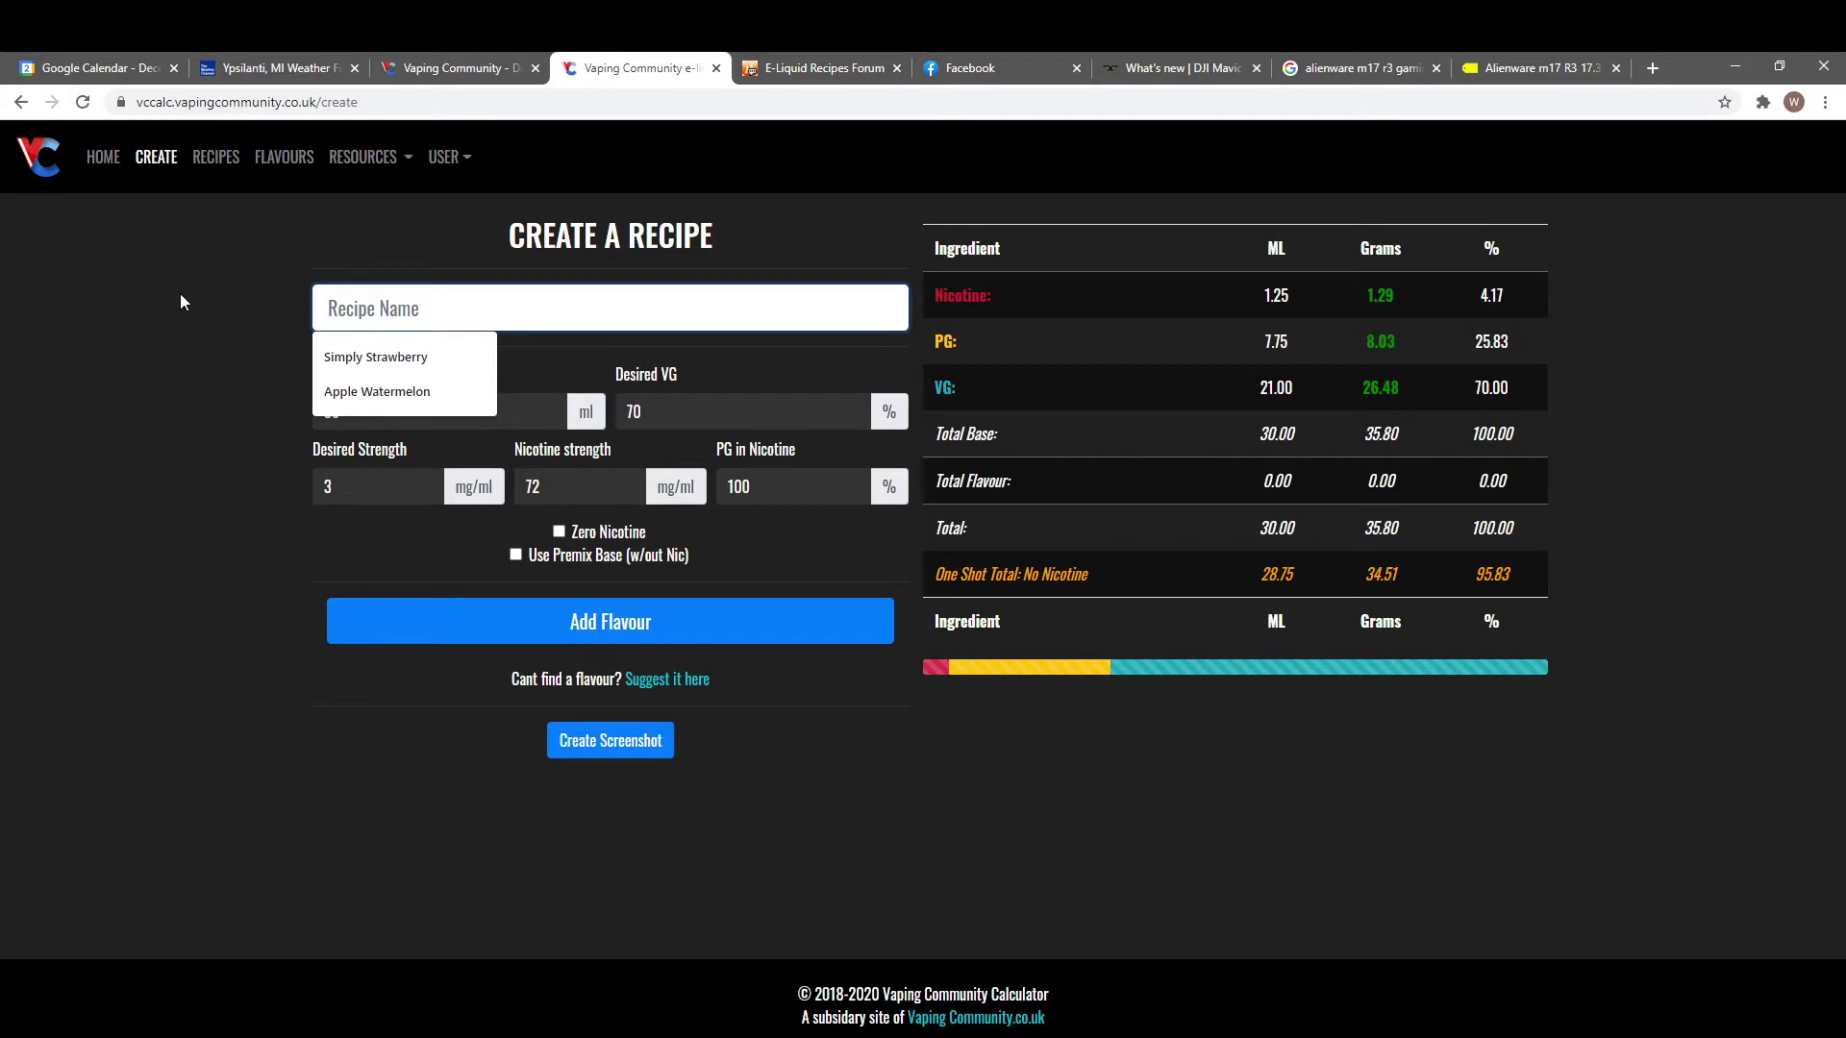
type("Swee")
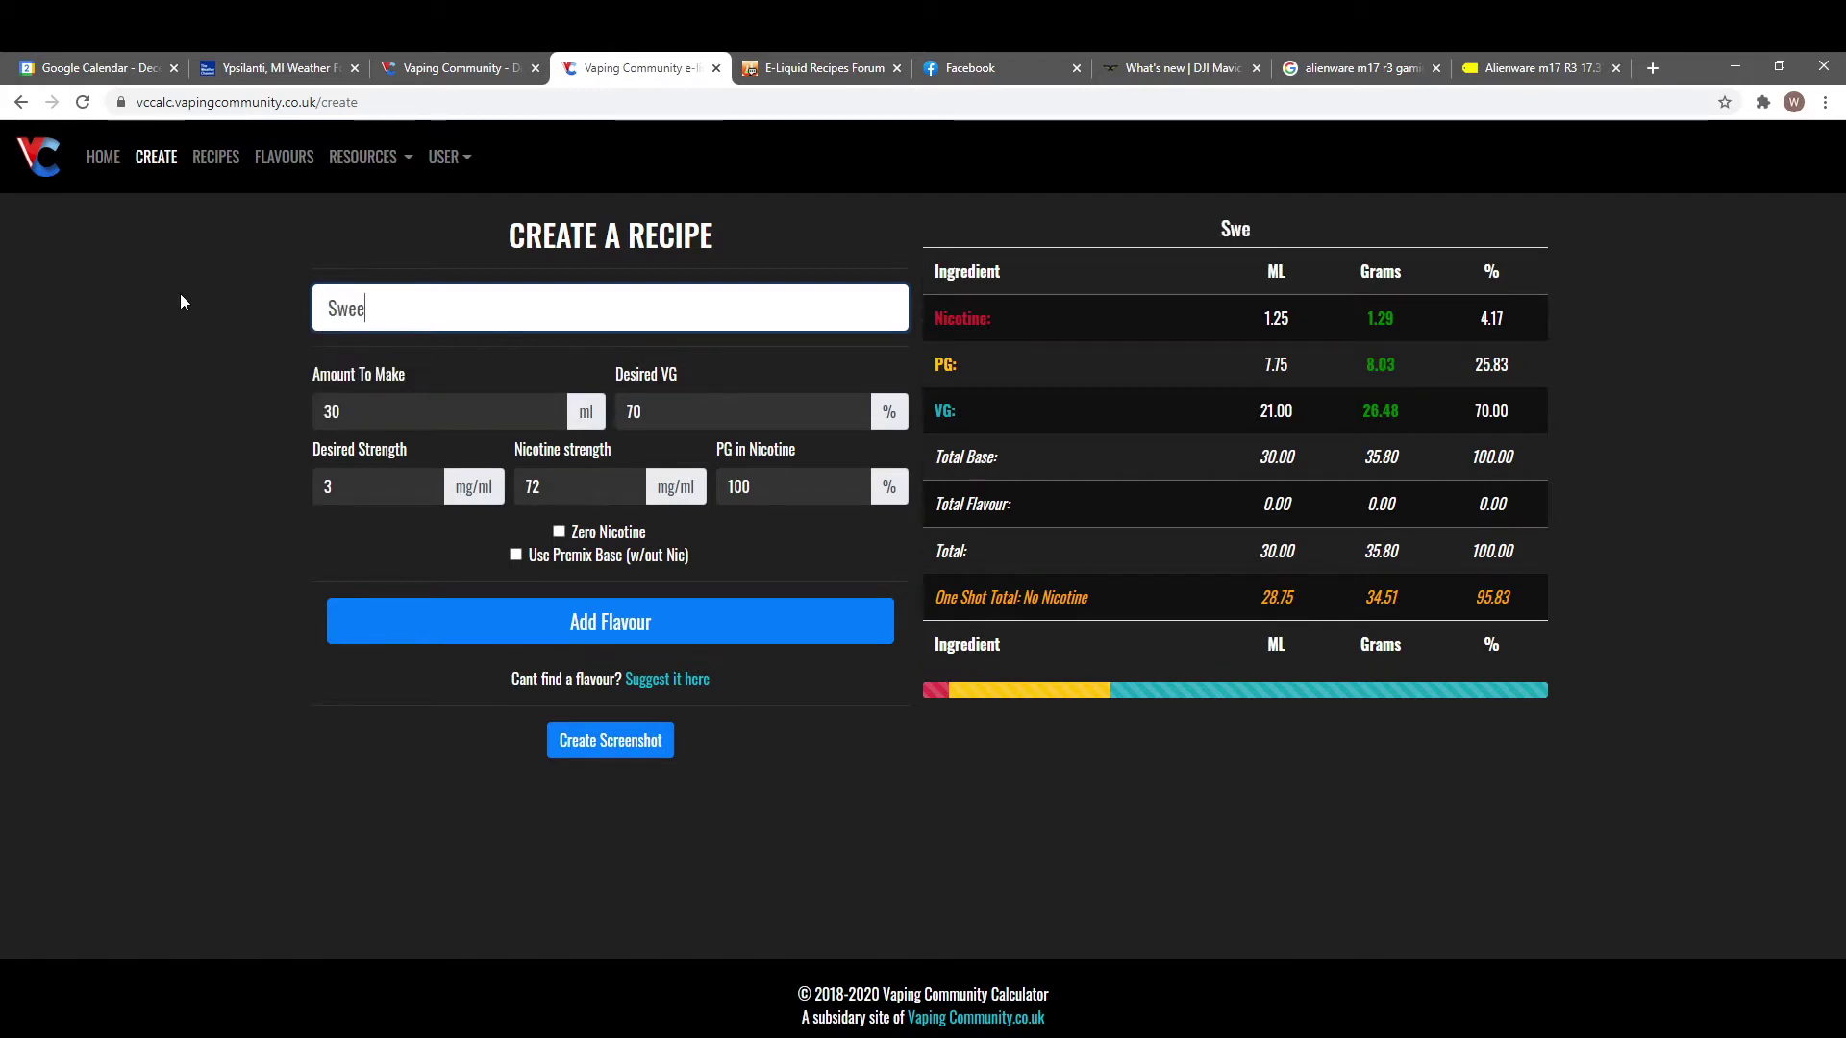
key("BackSpace")
key("BackSpace")
key("BackSpace")
key("BackSpace")
type("Sim")
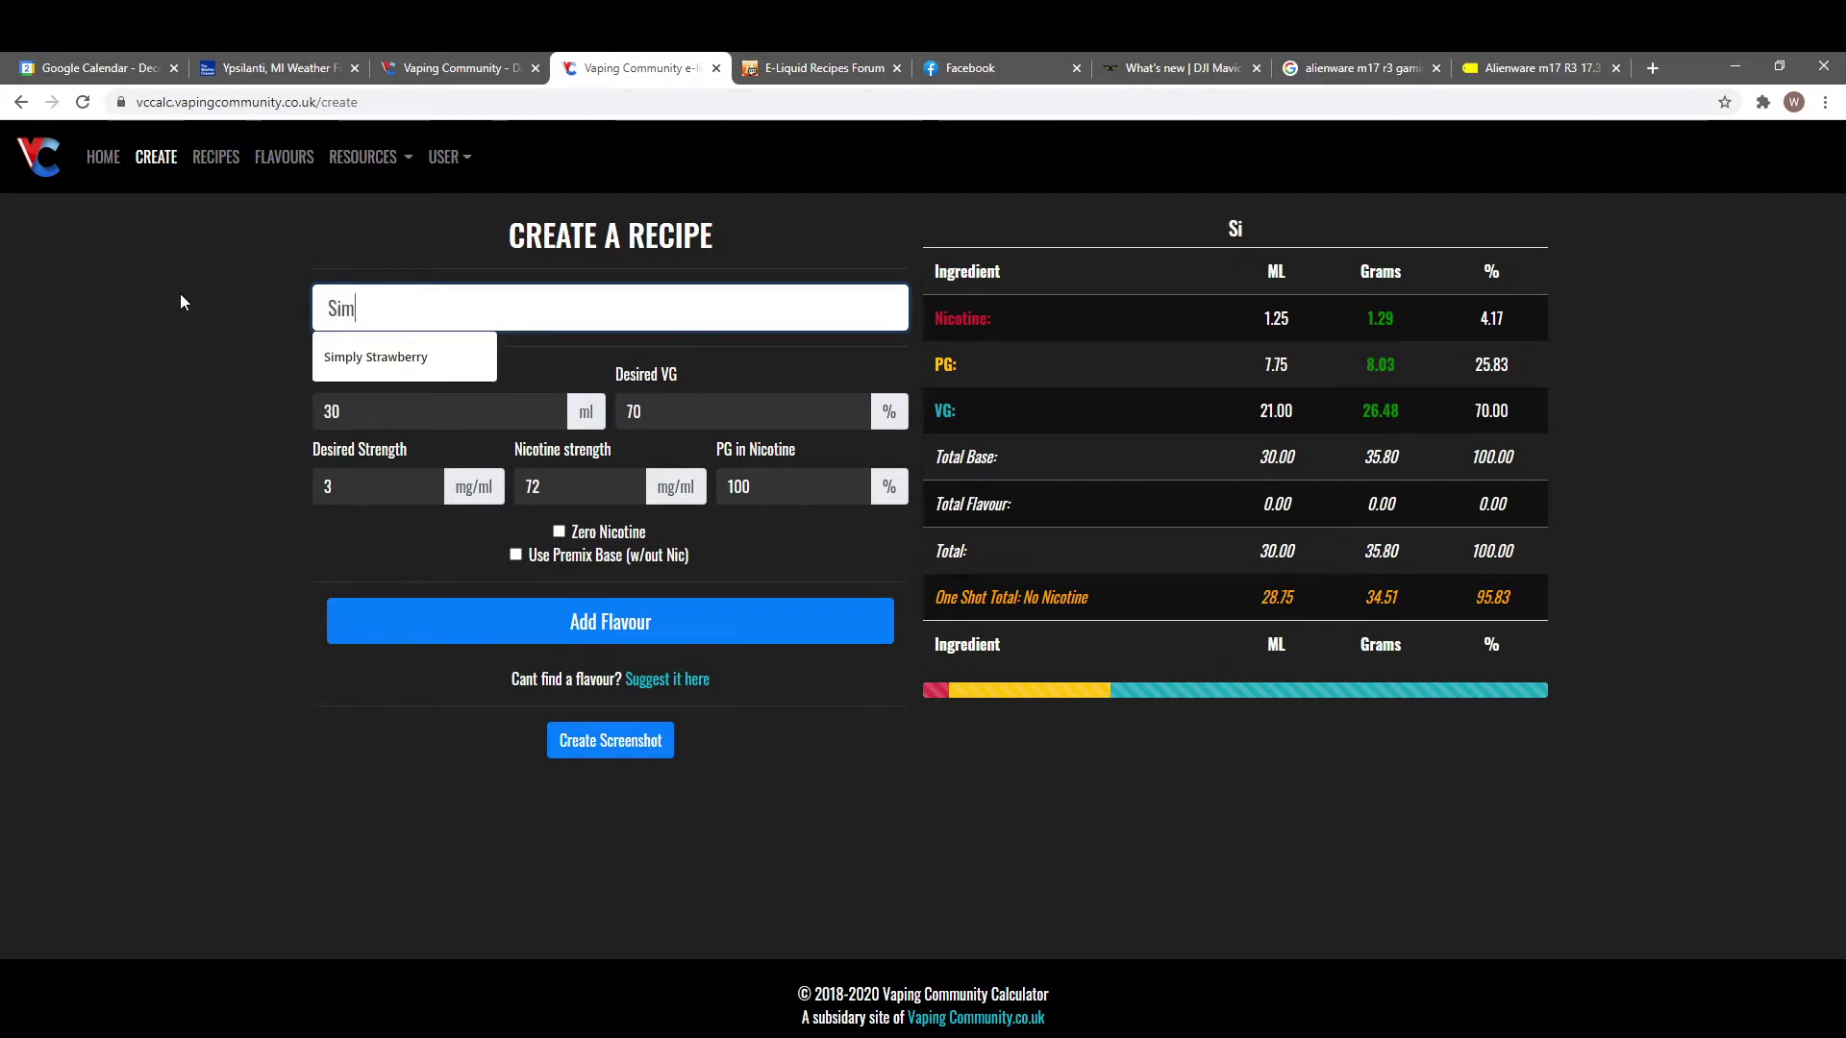
type("ply Stra")
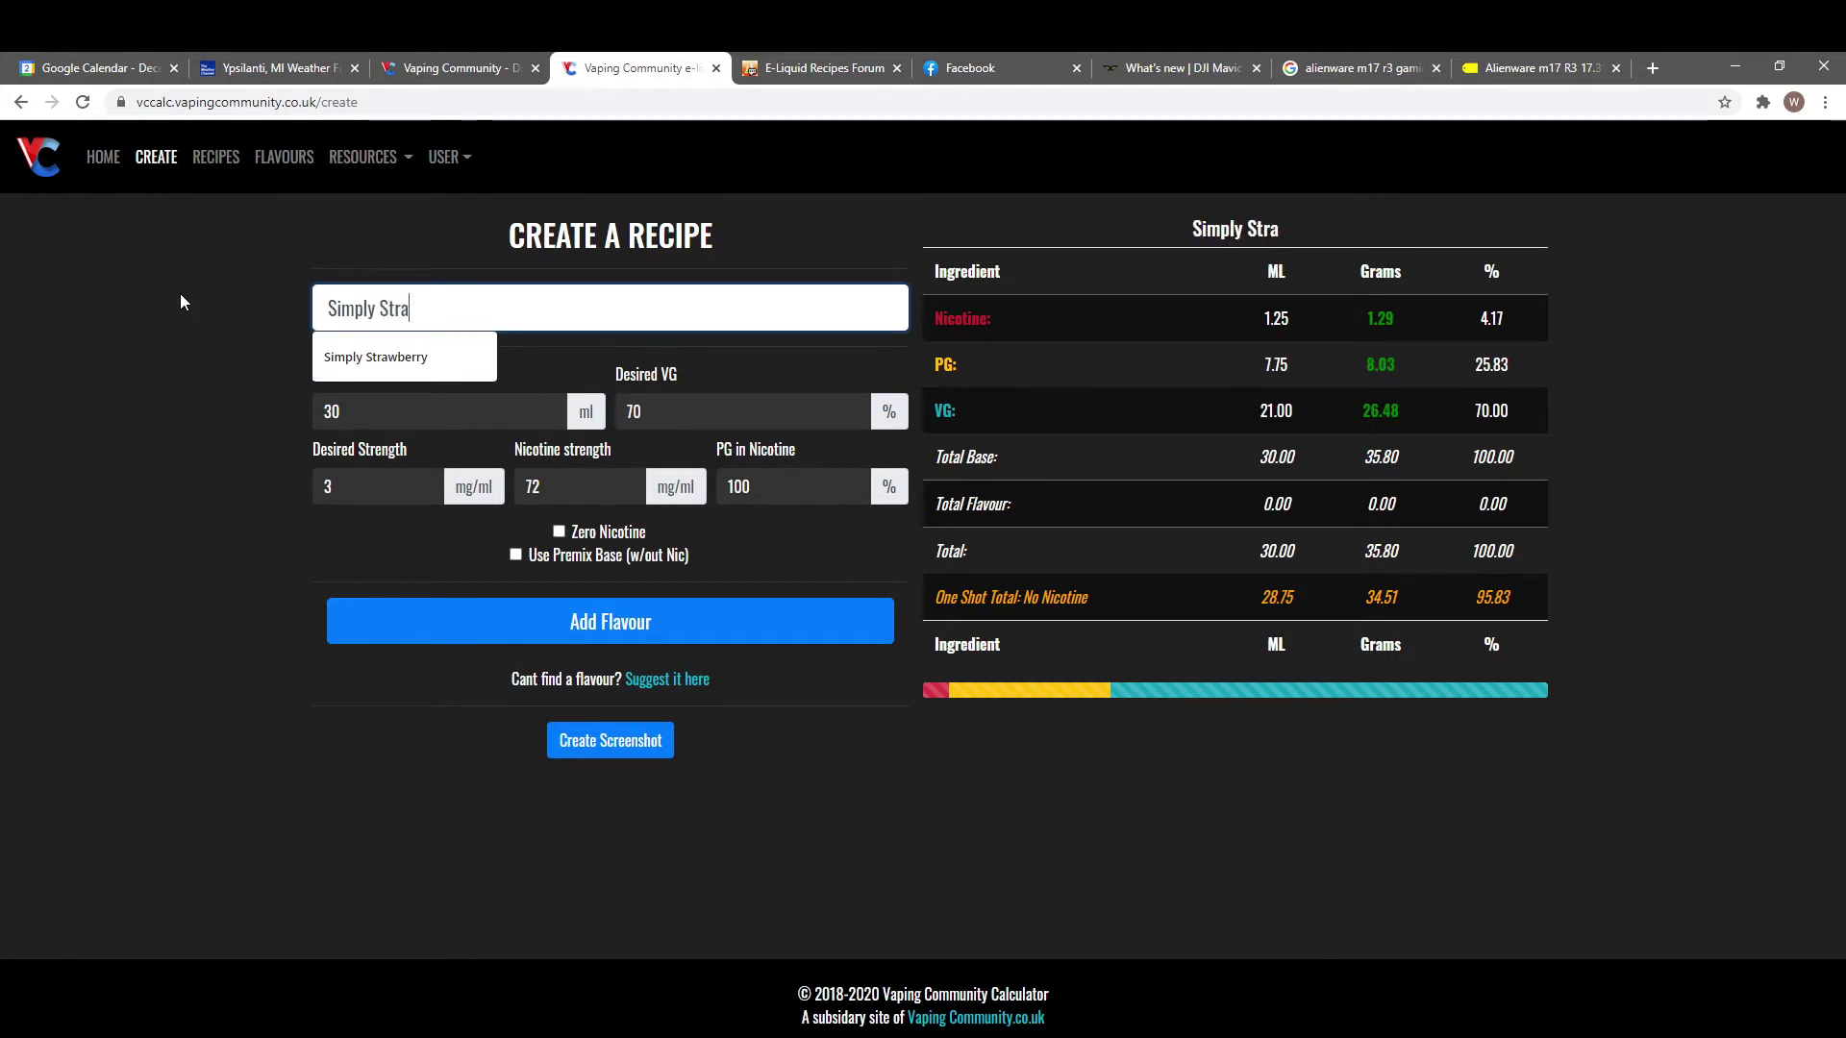
type("wberry")
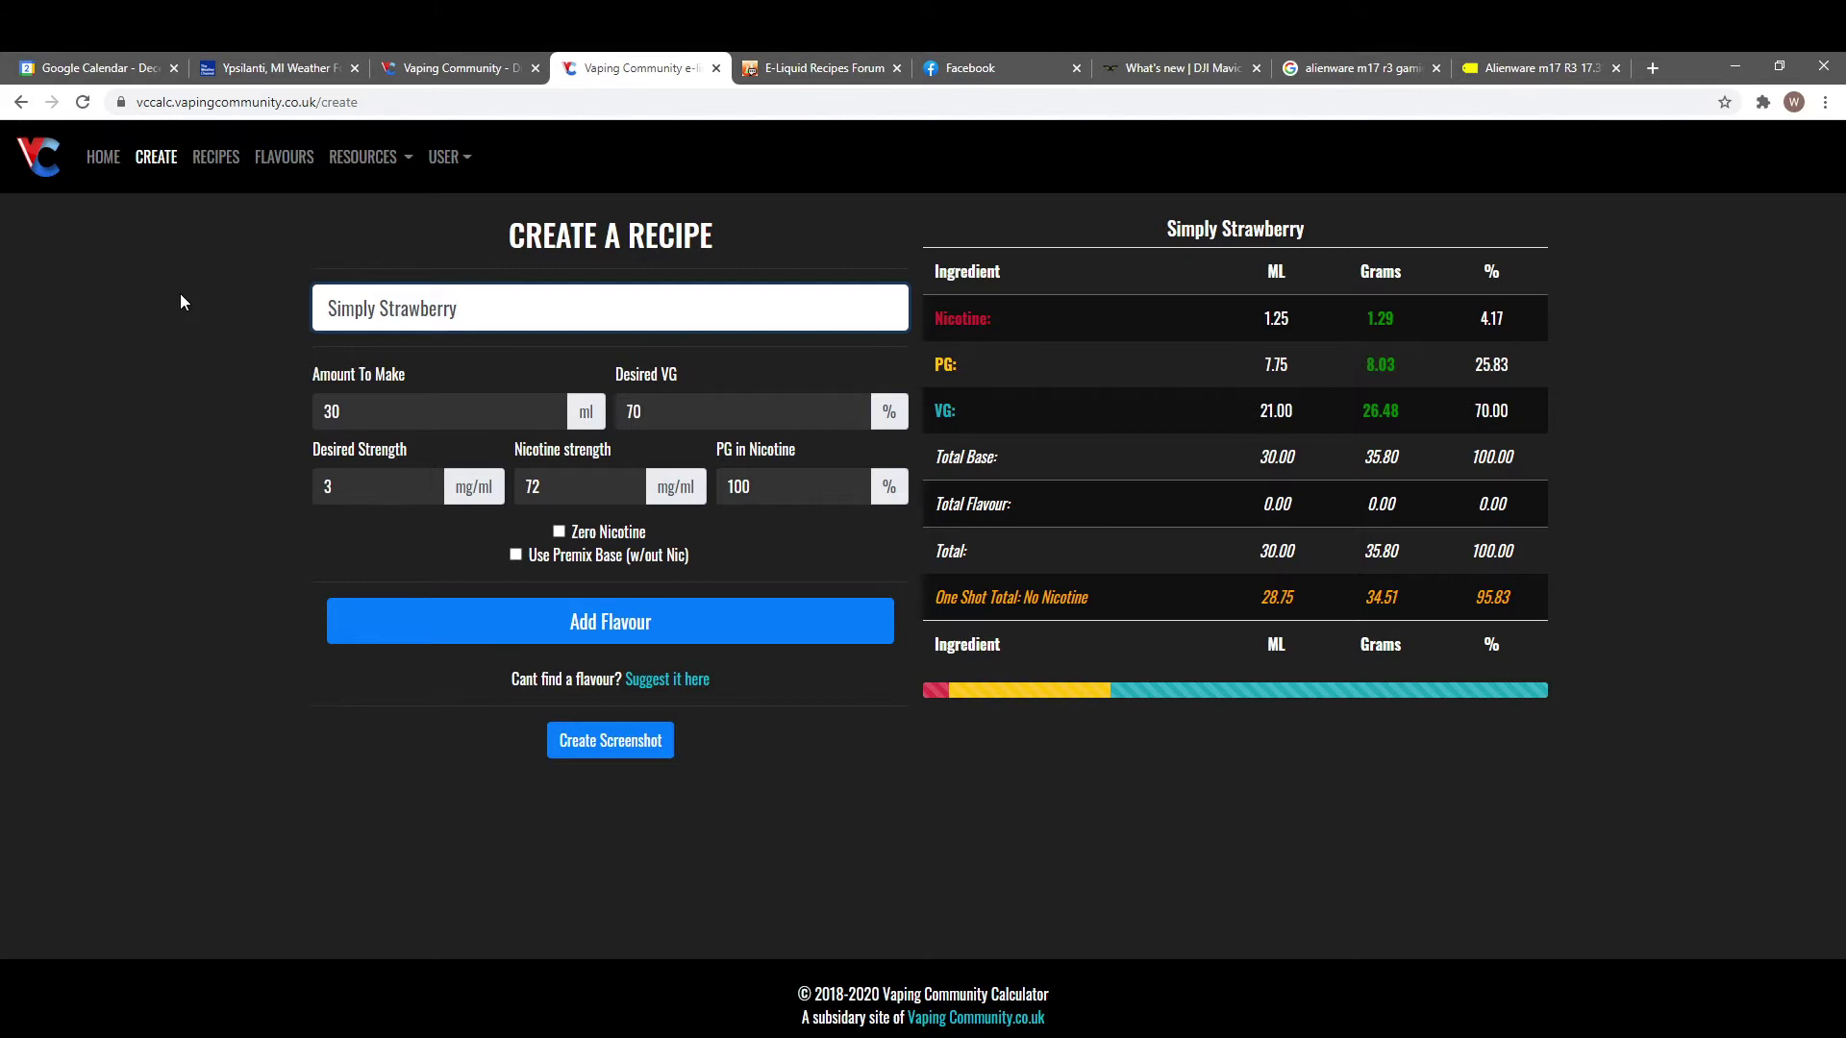
- Set Amount To Make to 125 ml and Desired VG to 50%
key("Tab")
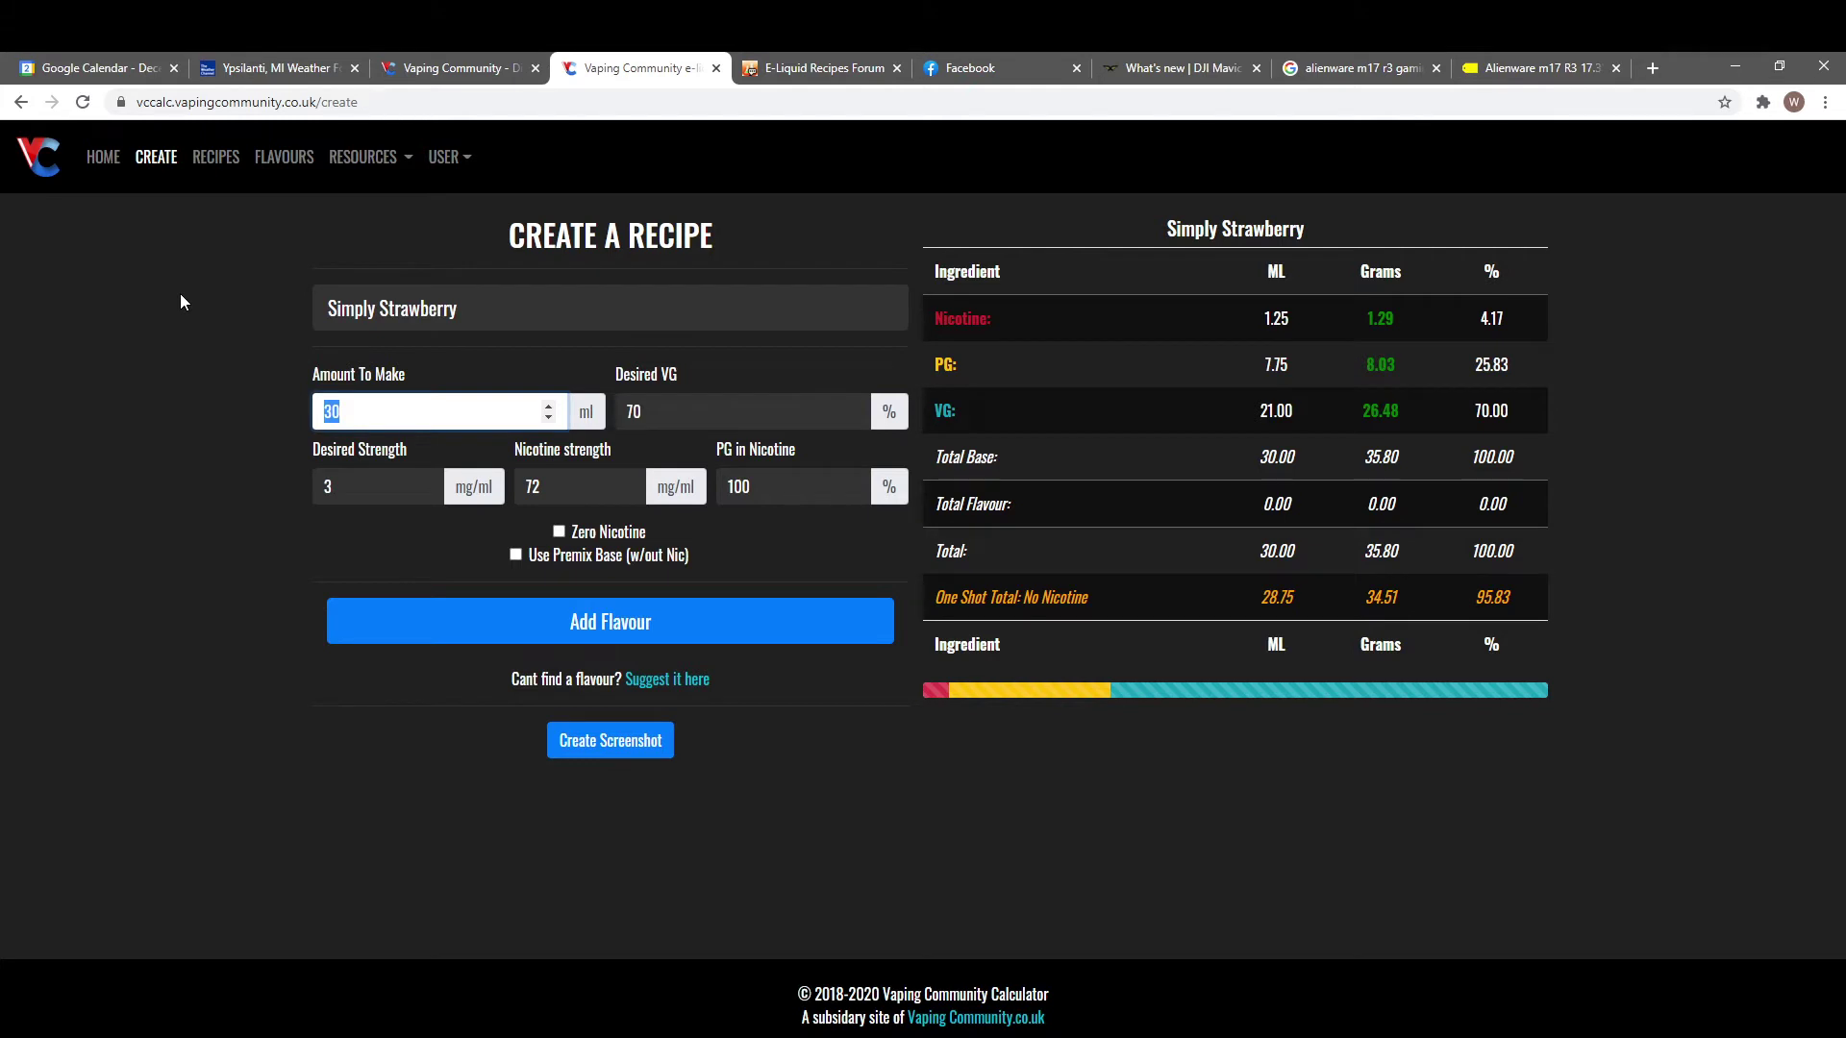
type("12")
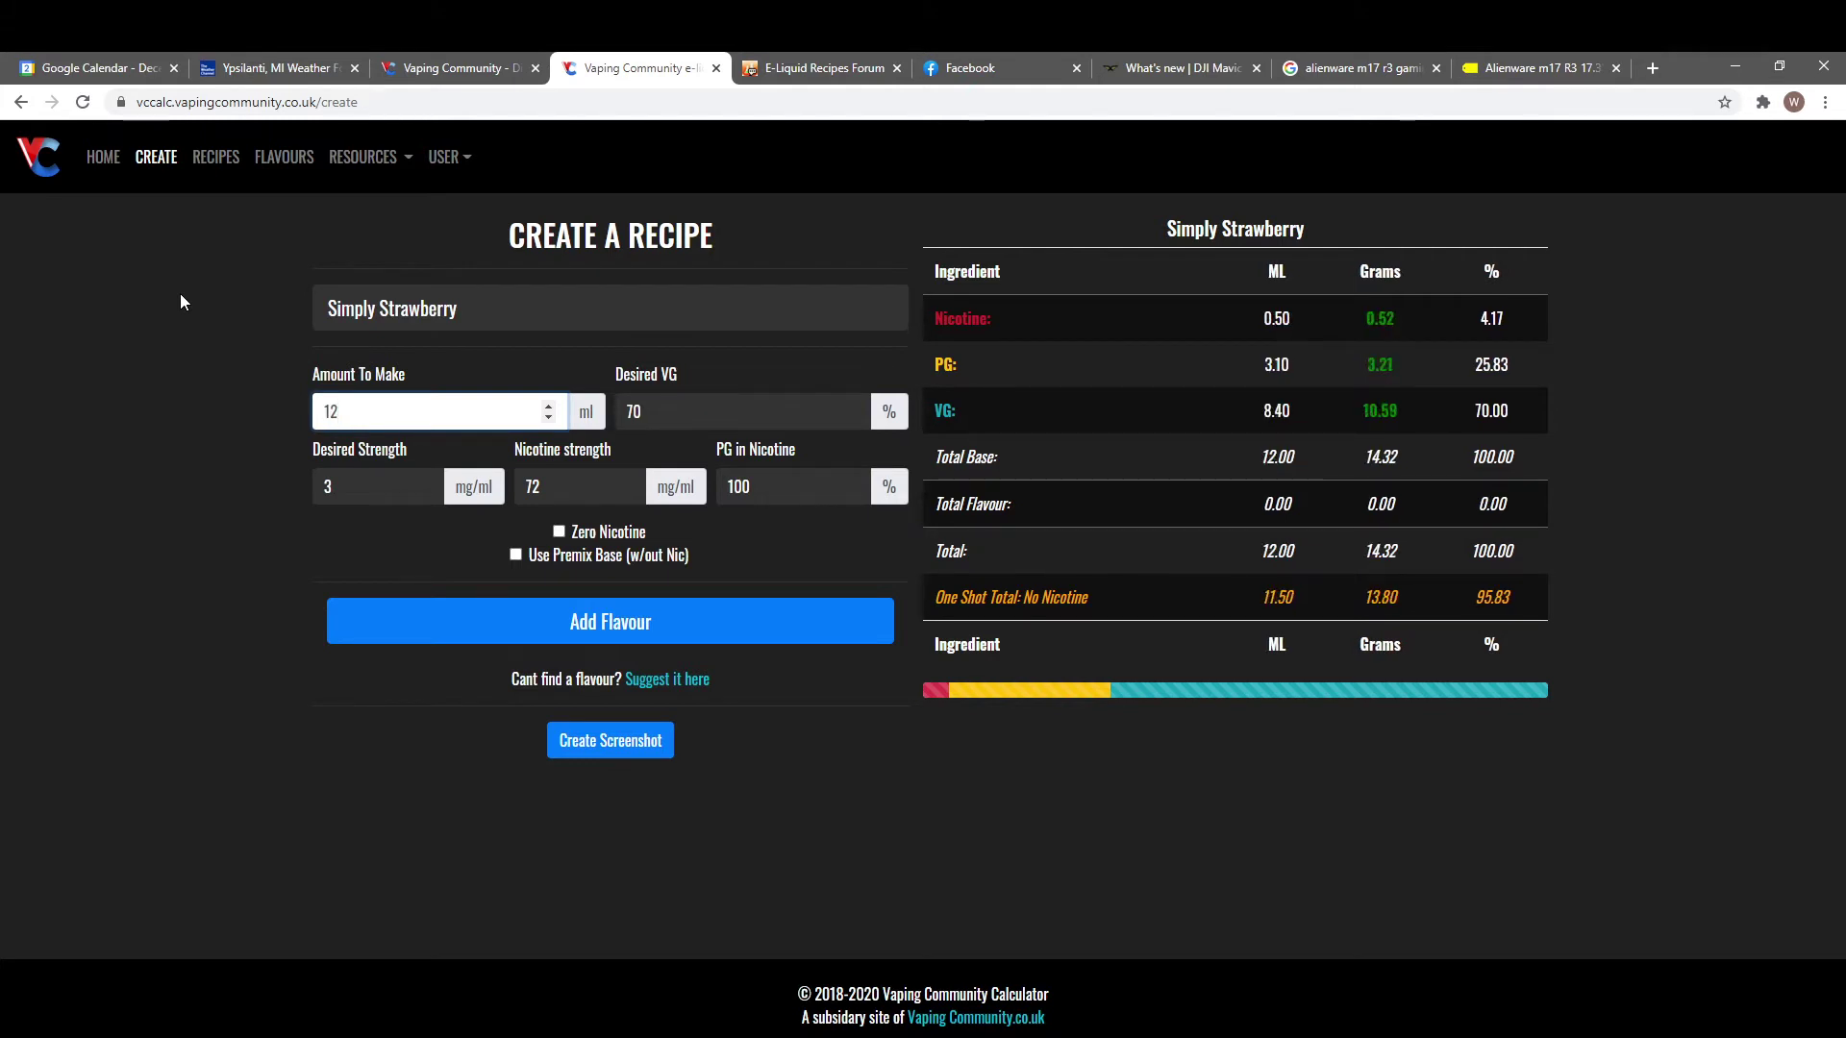
type("5")
key("Tab")
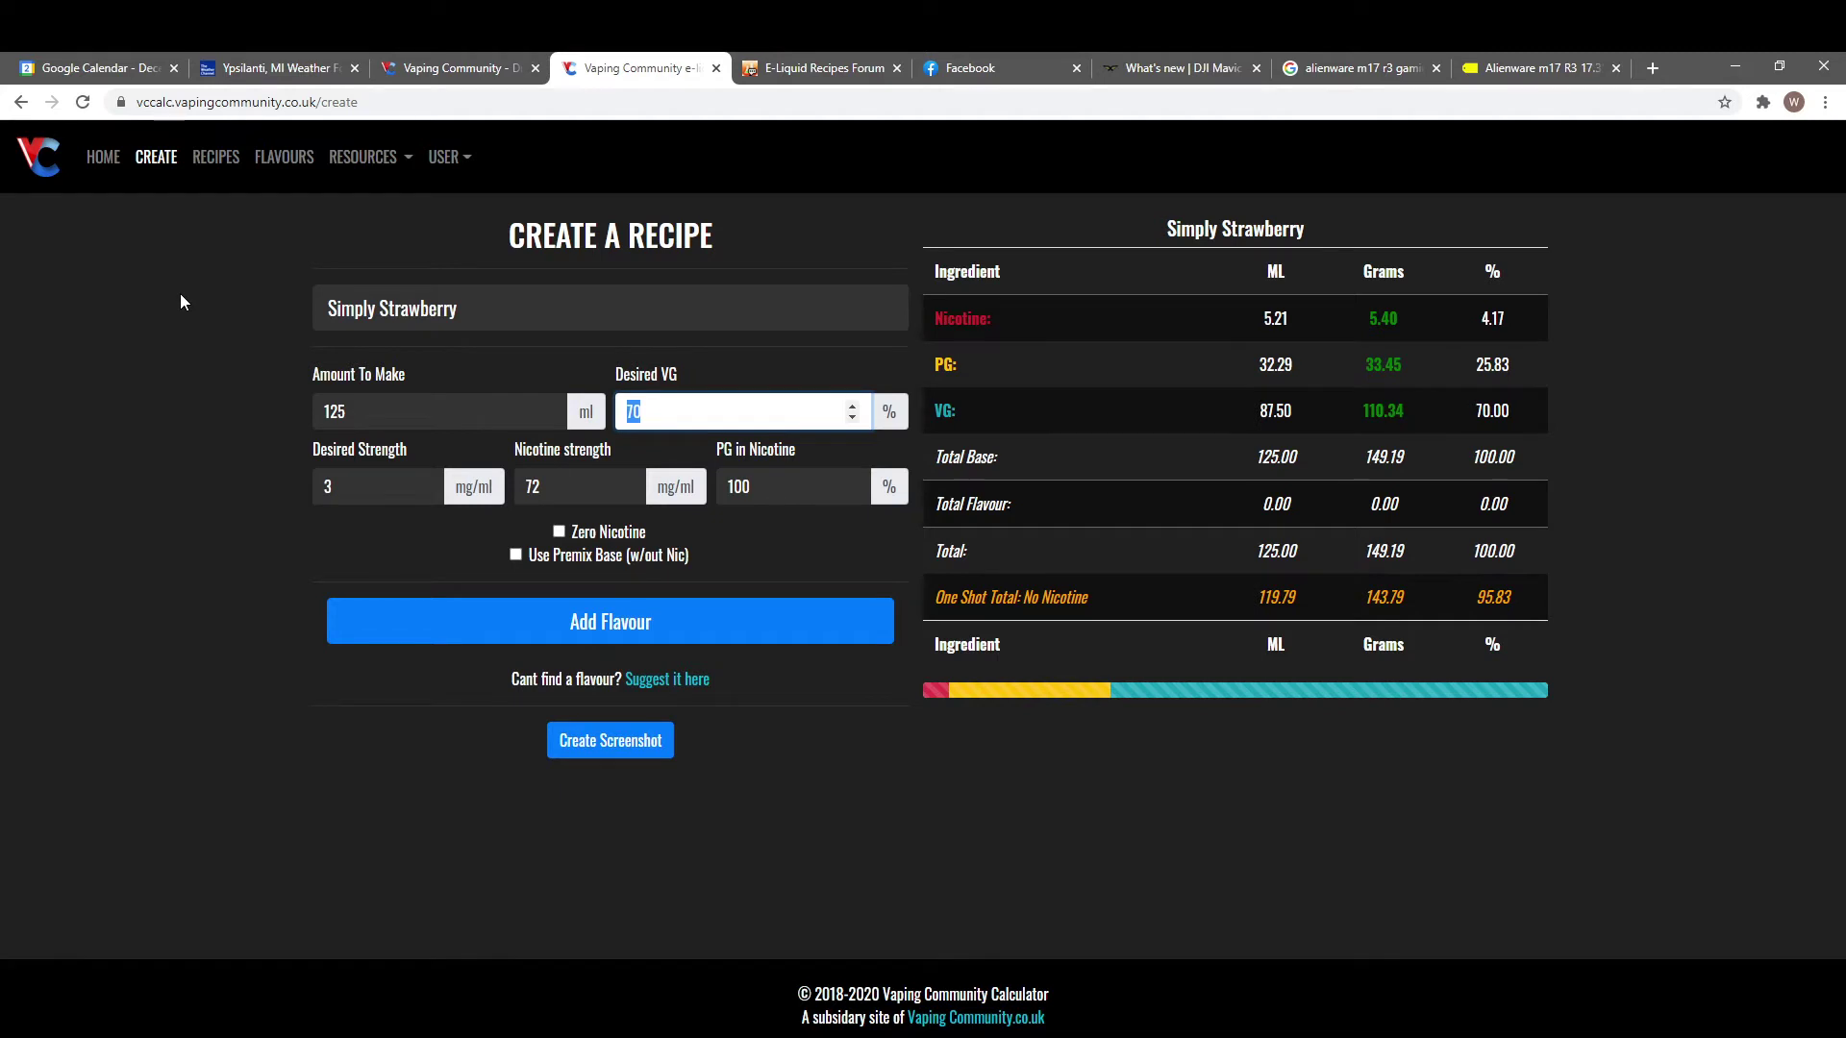
type("50")
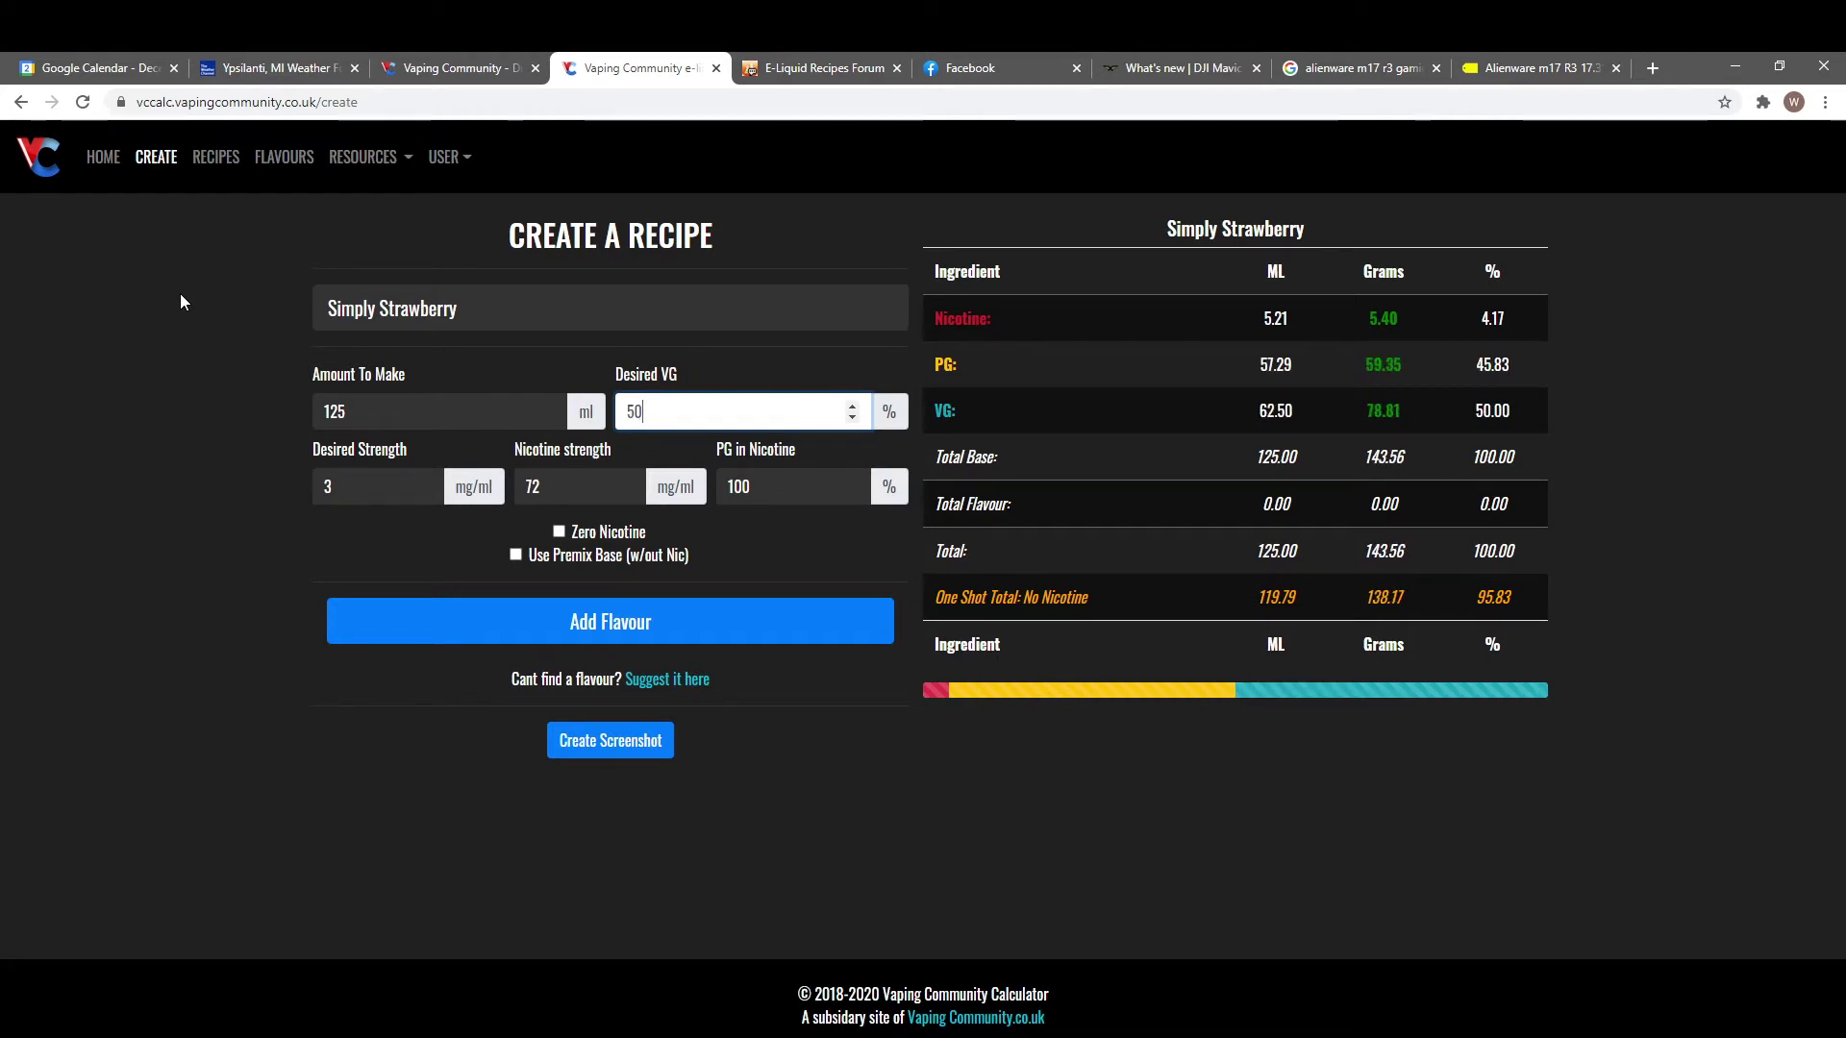
key("Tab")
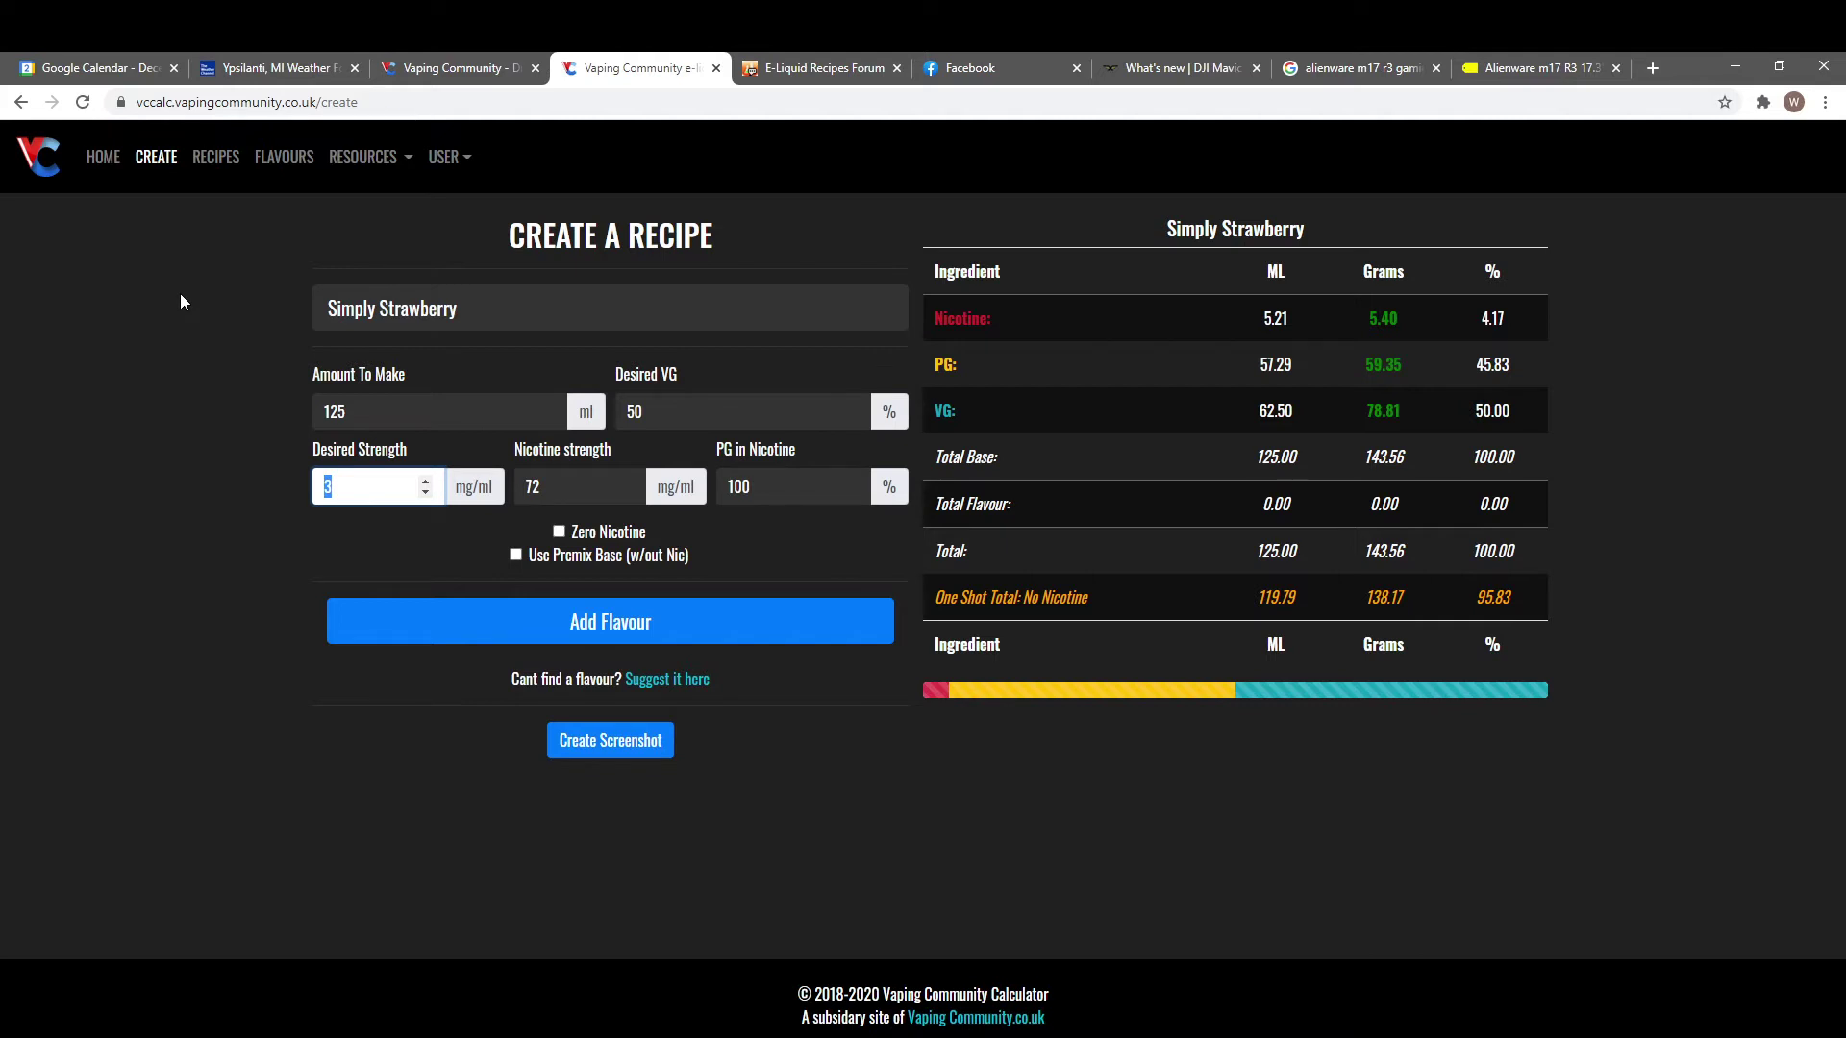
- Target 2 mg/ml nicotine from a 100 mg/ml base, leaving PG in nicotine at 100
type("2")
key("Tab")
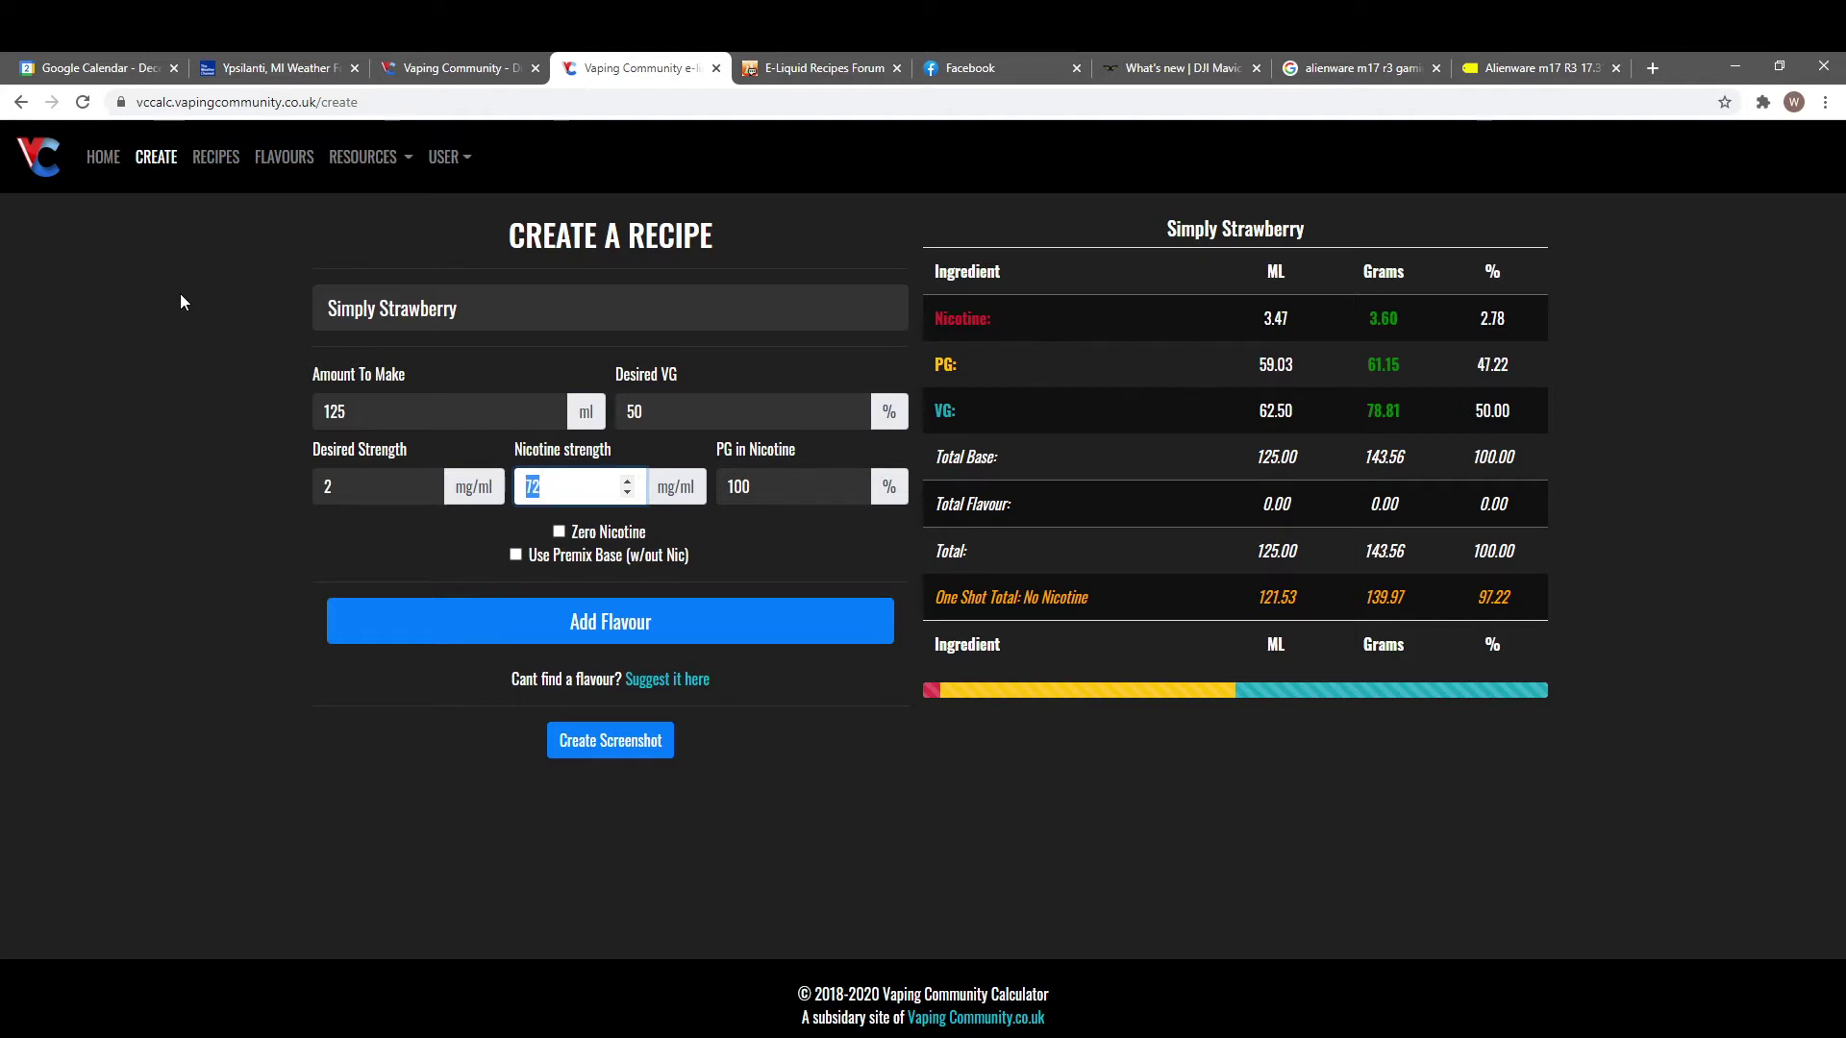
type("100")
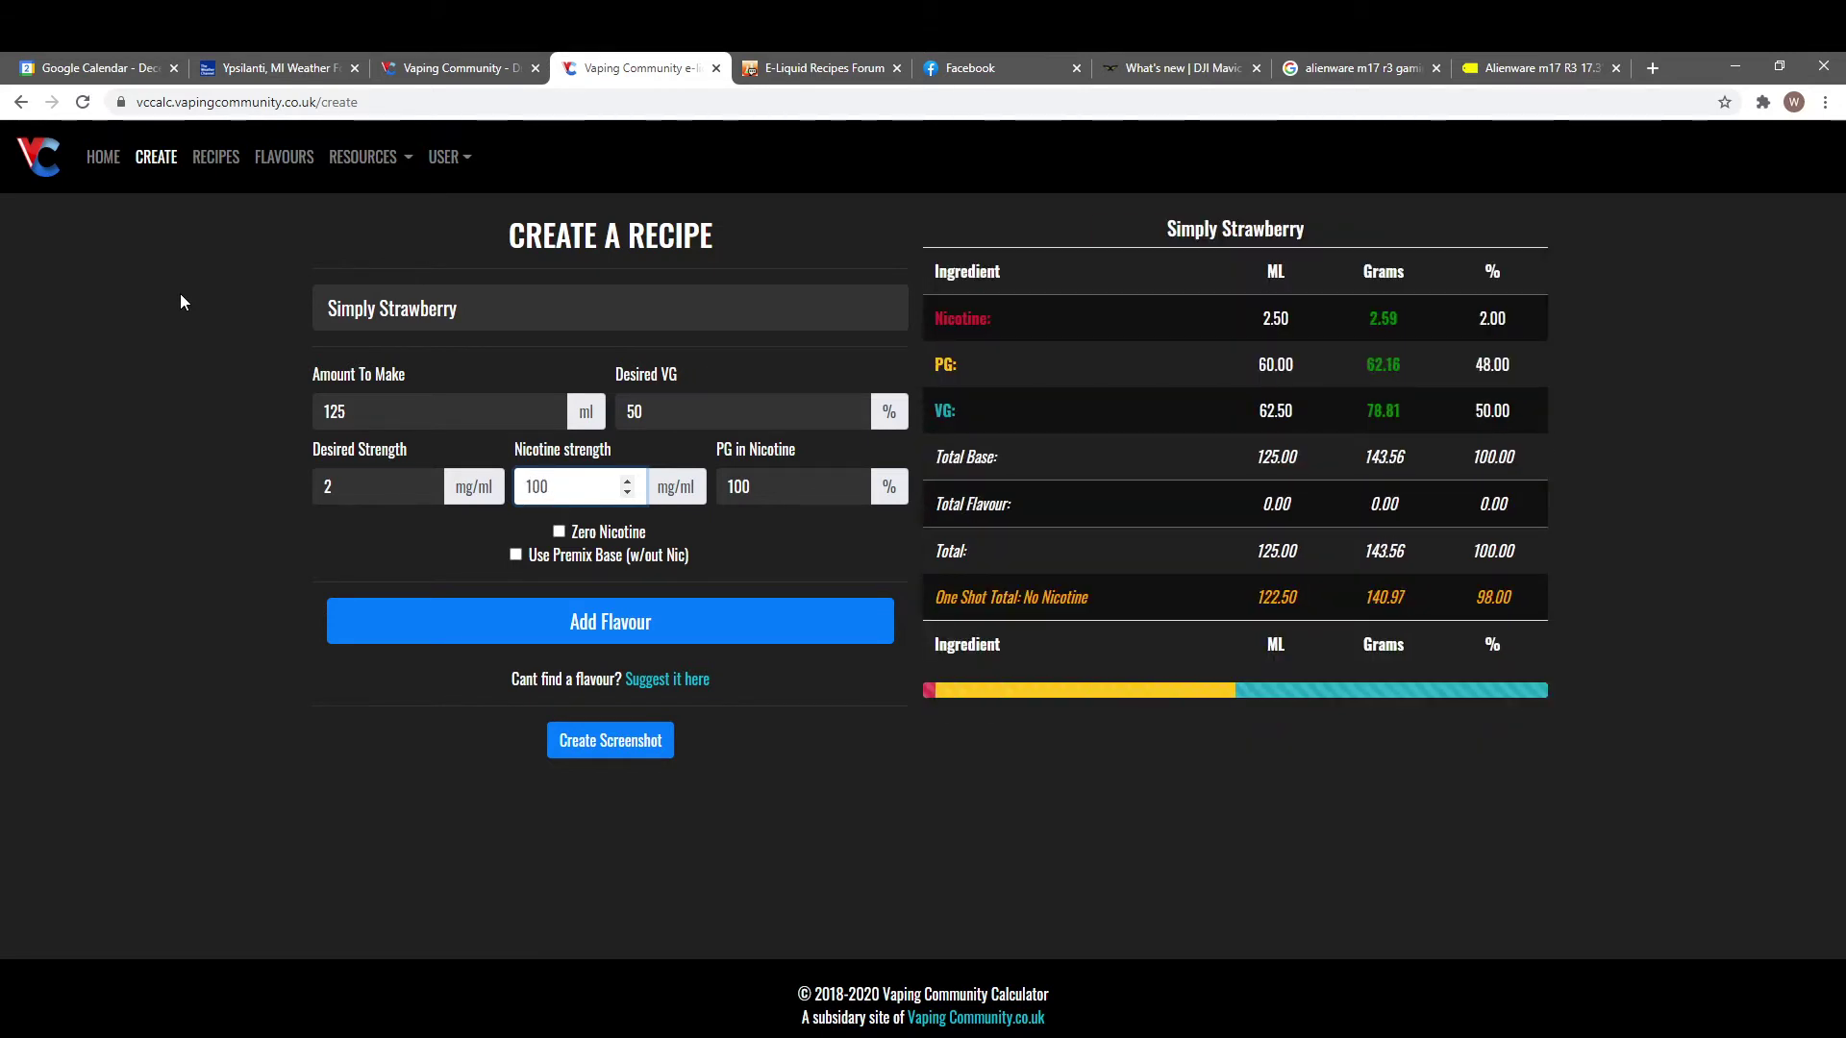
key("Tab")
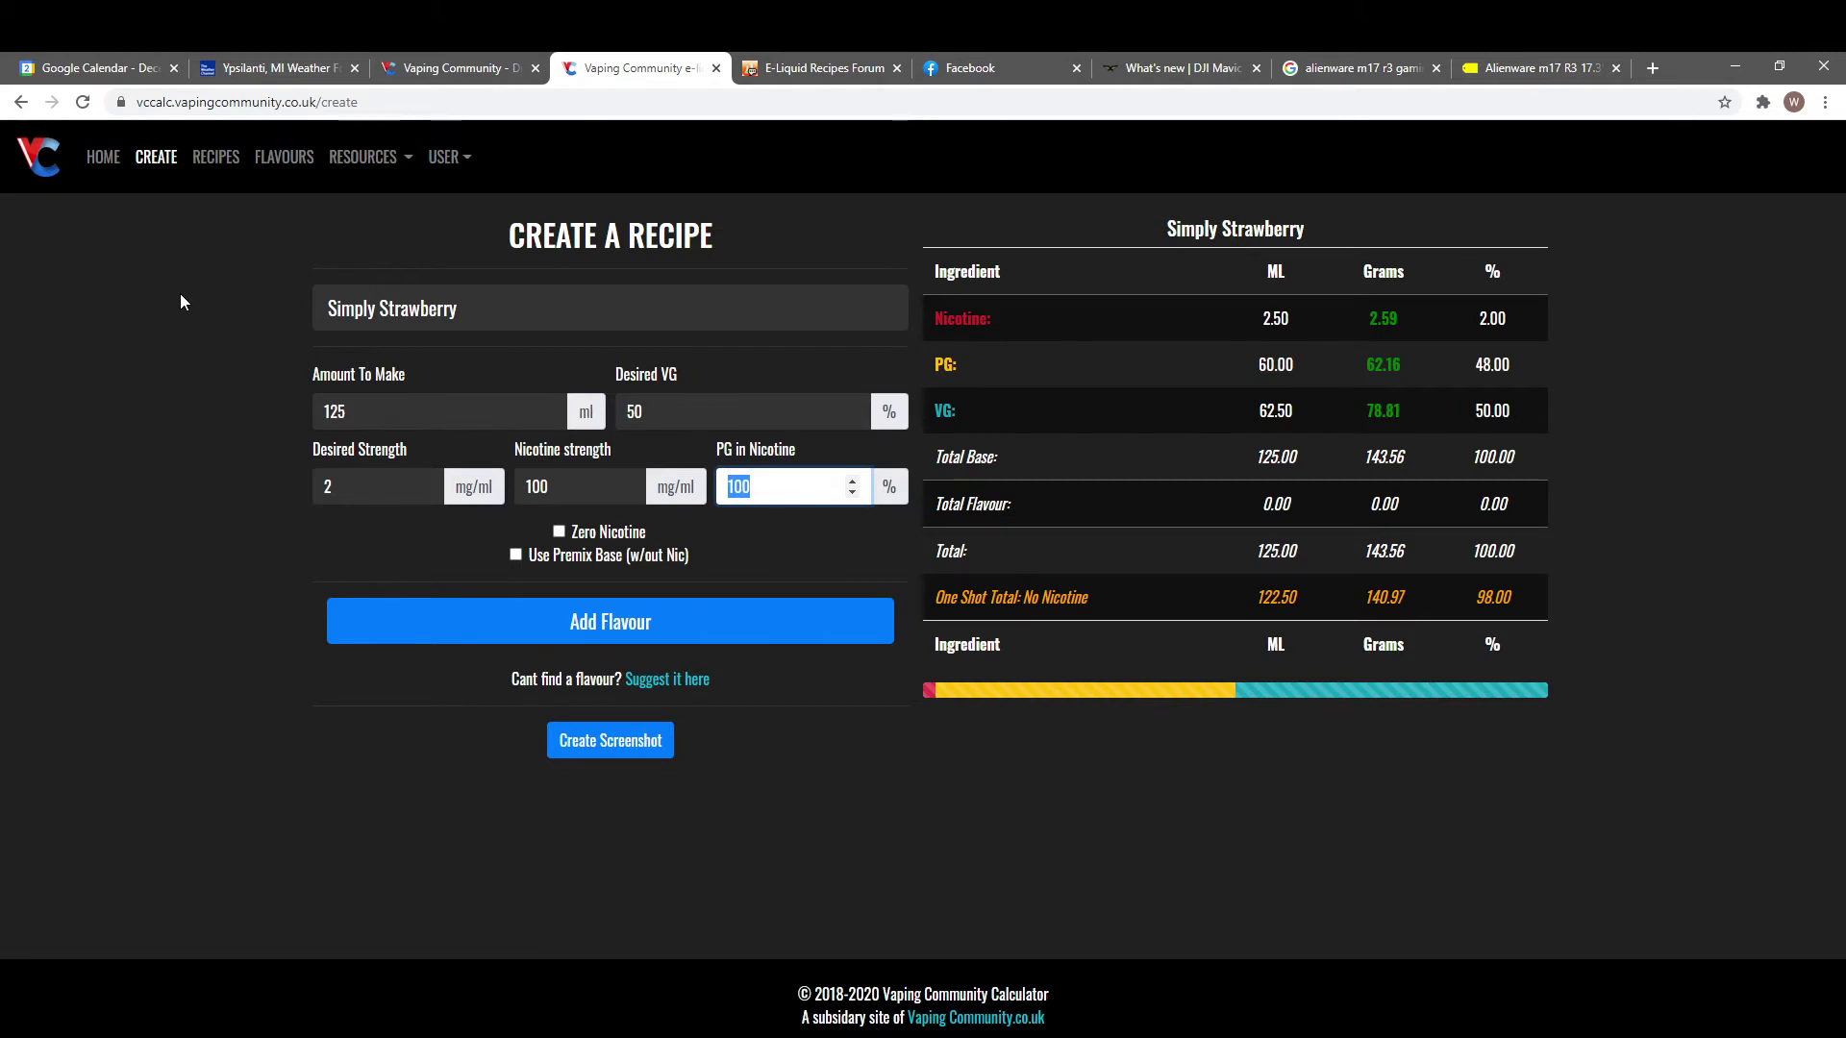
key("Tab")
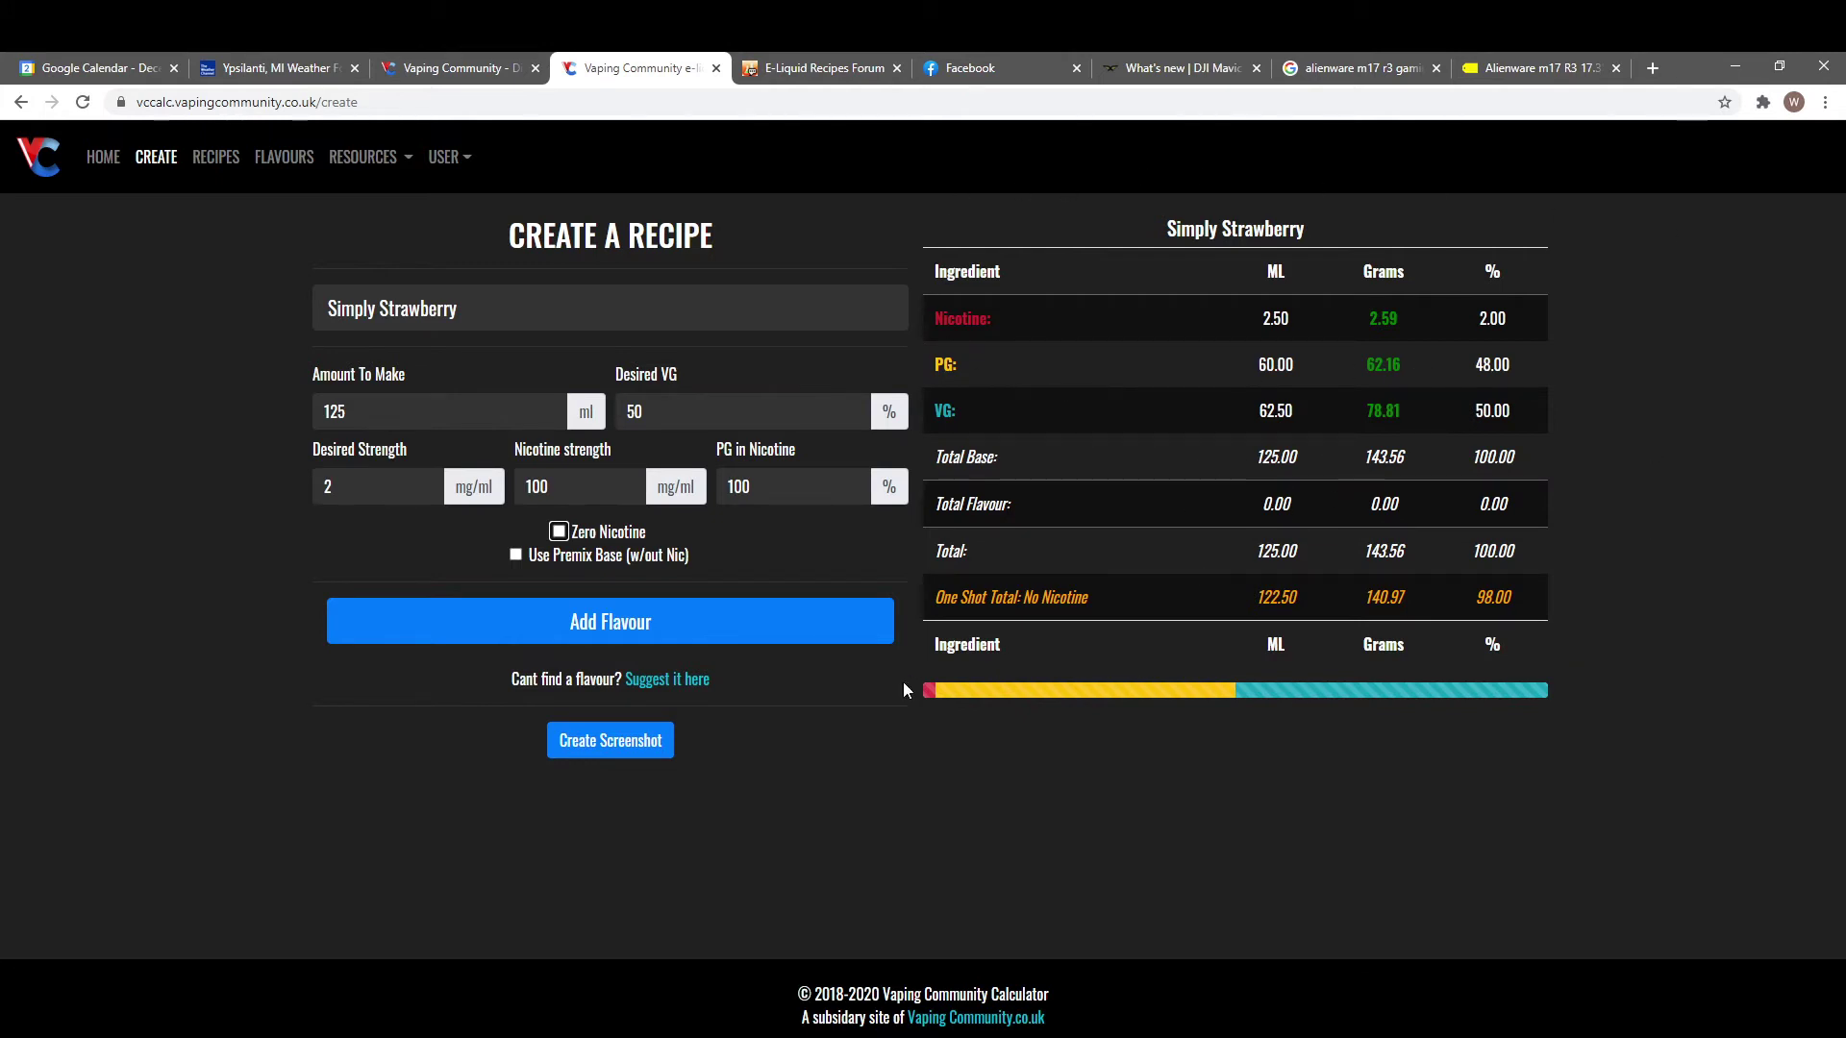
- Switch Zero Nicotine on and back off, returning to 3 mg/ml from 72 mg/ml nicotine
left_click(560, 533)
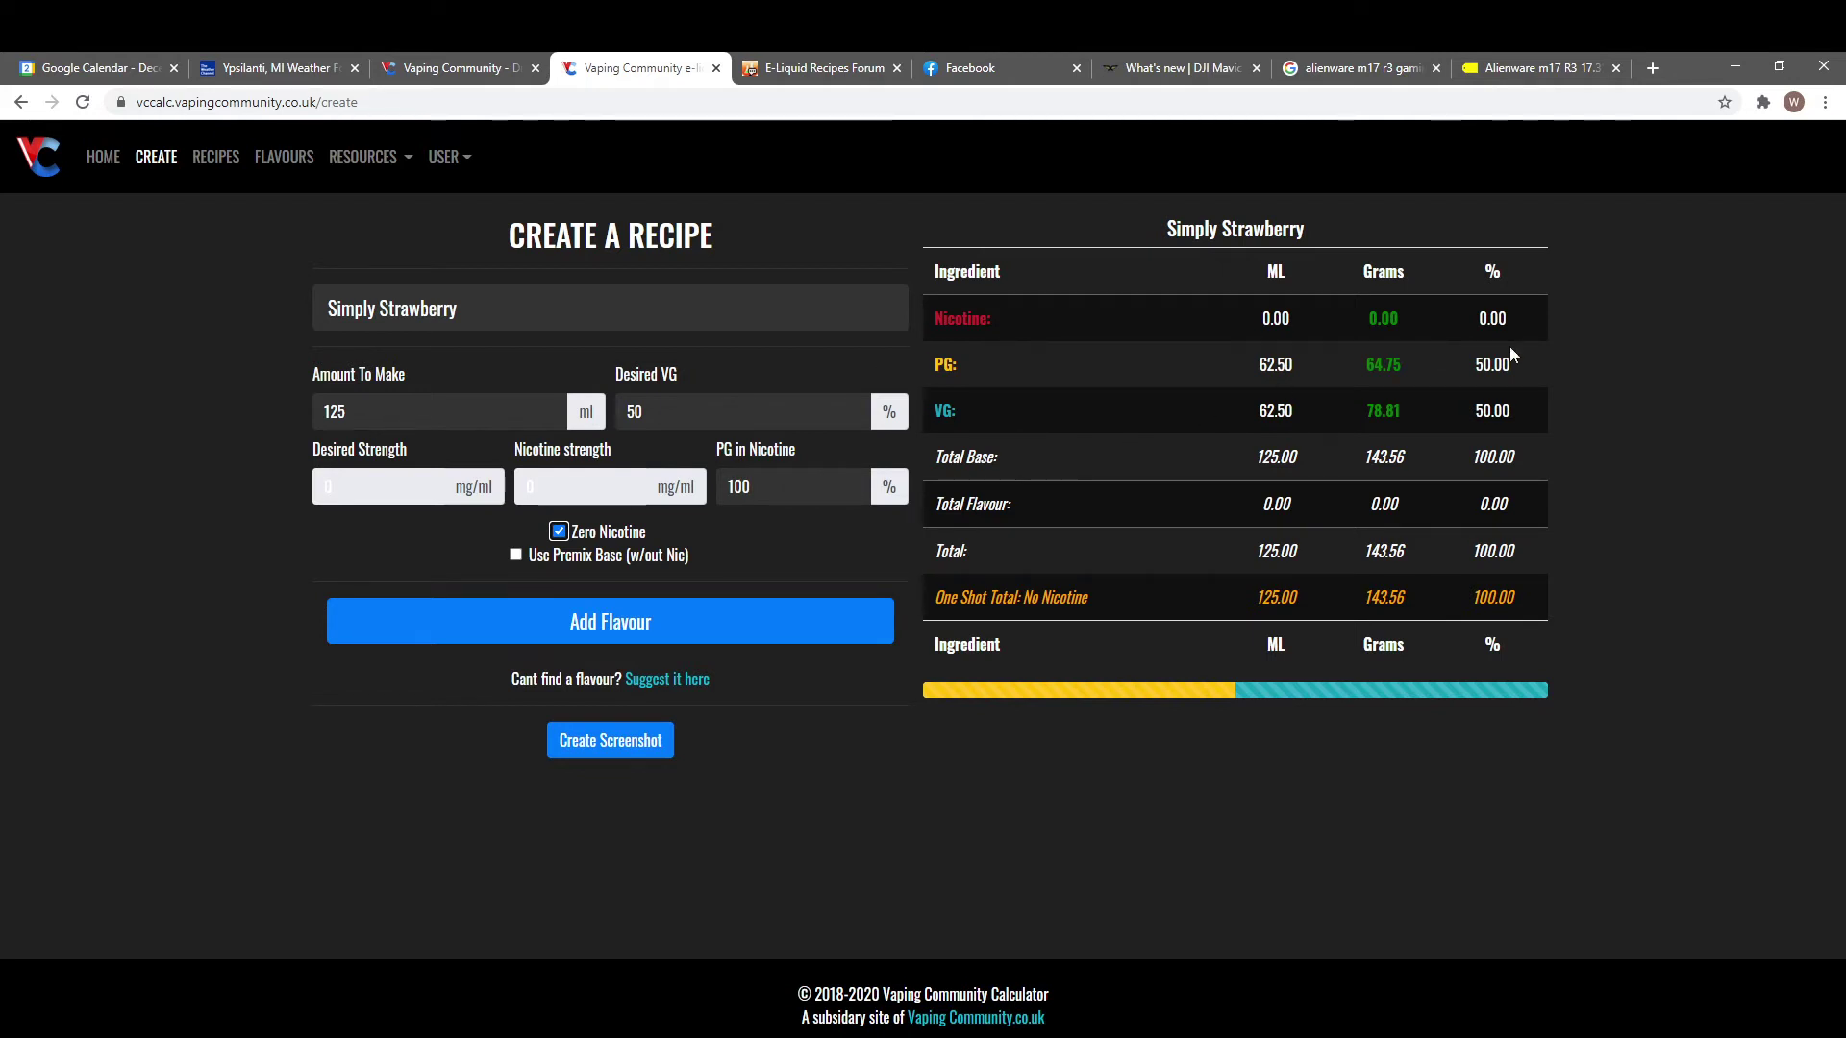
left_click(560, 532)
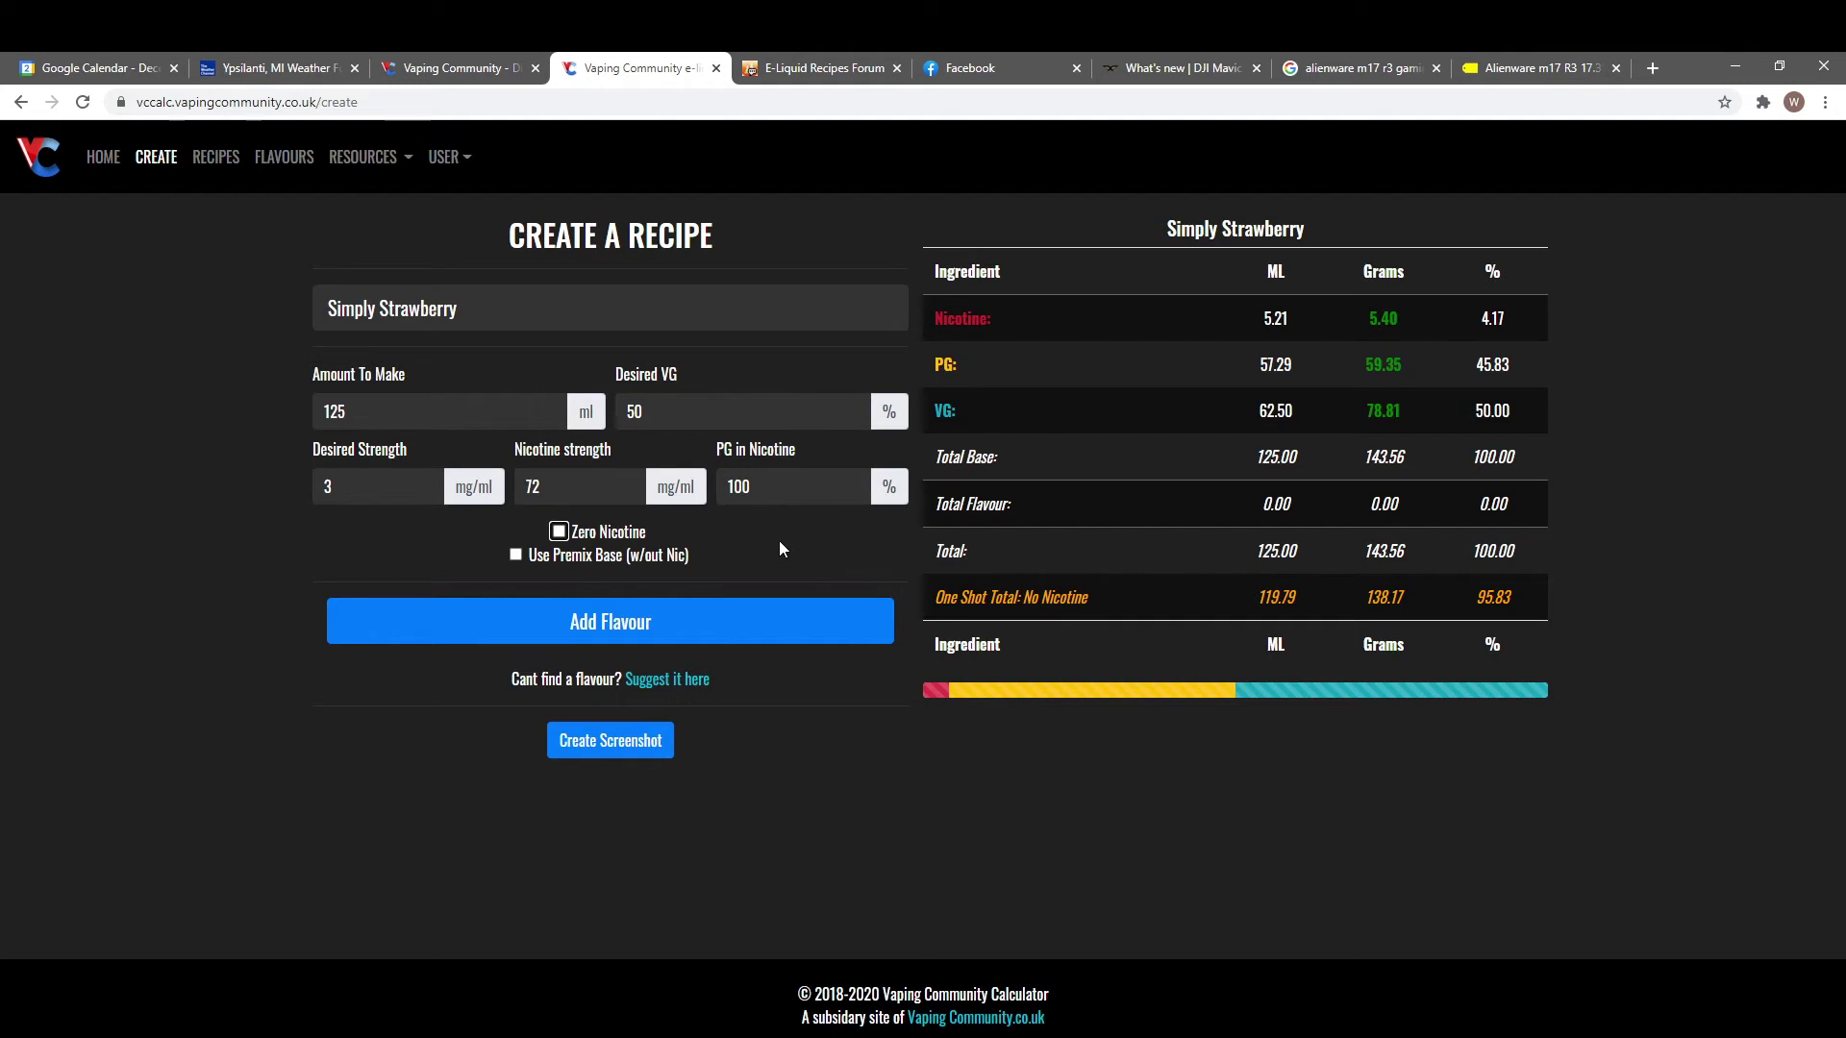
- Use a nicotine-free premix base with the 50vg/50pg ratio
left_click(516, 556)
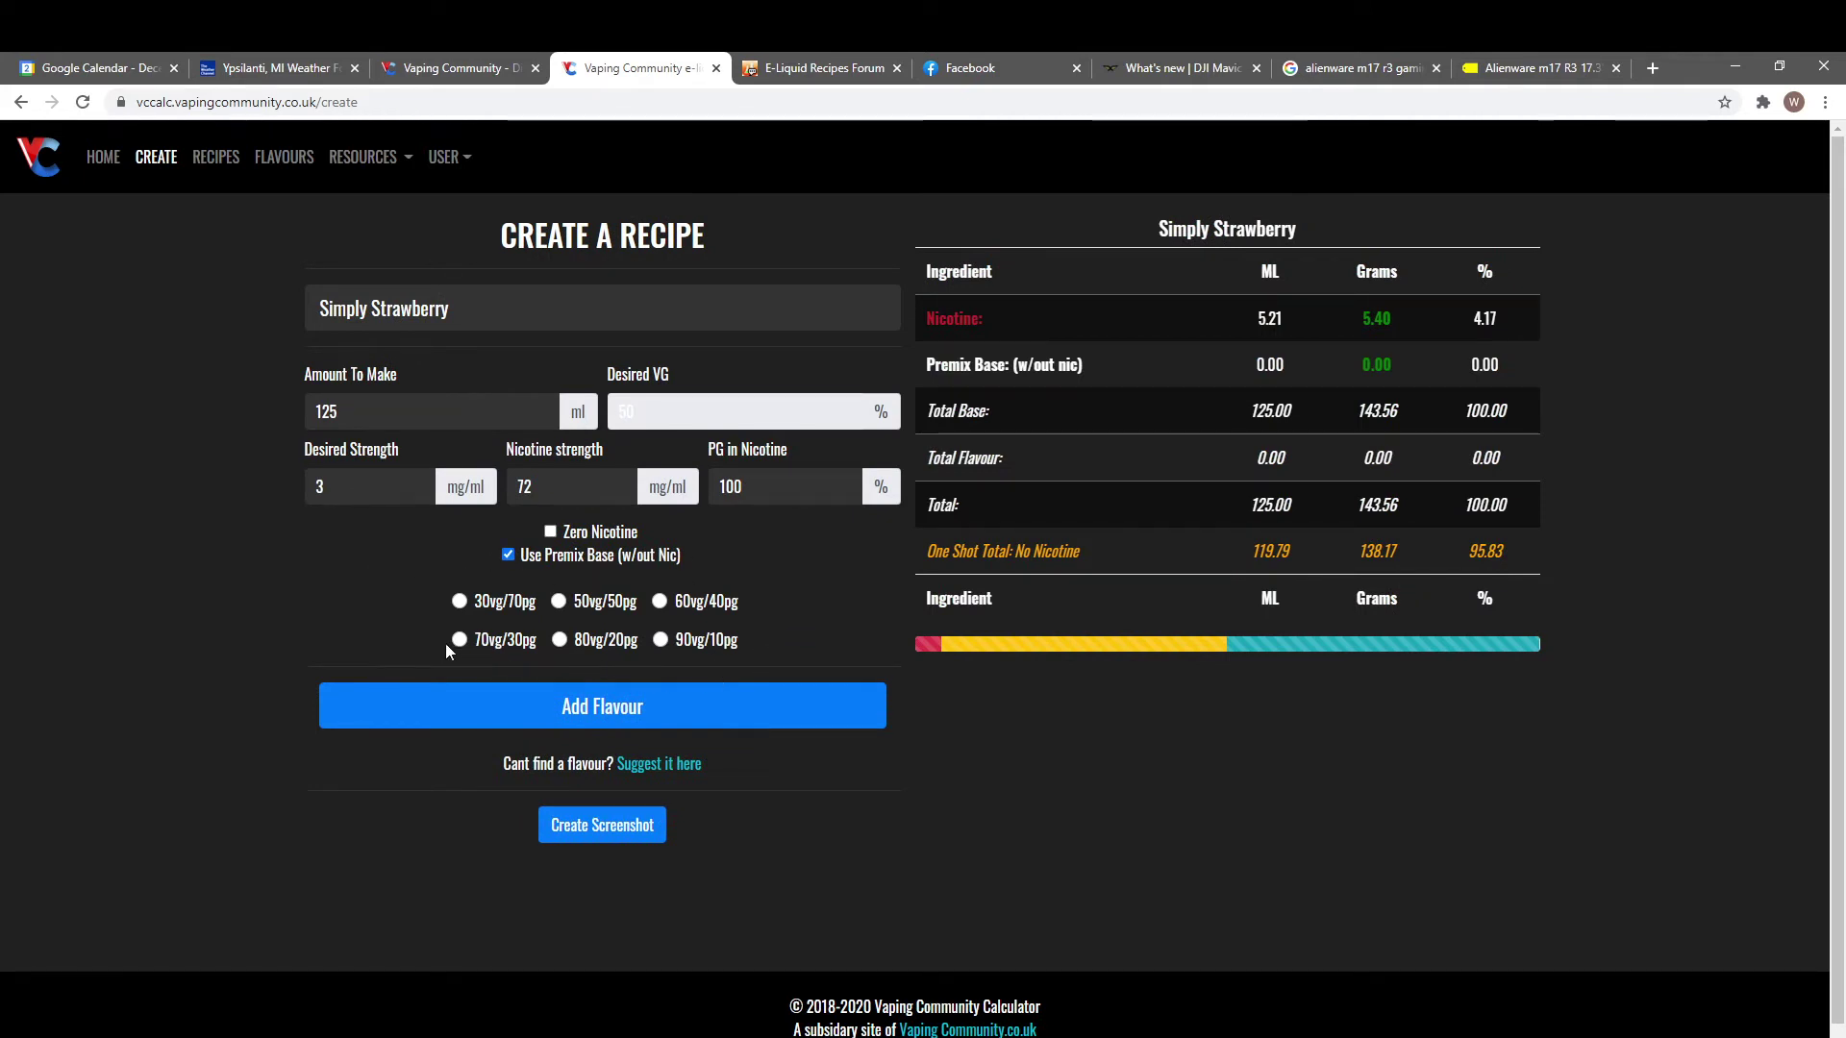
left_click(557, 603)
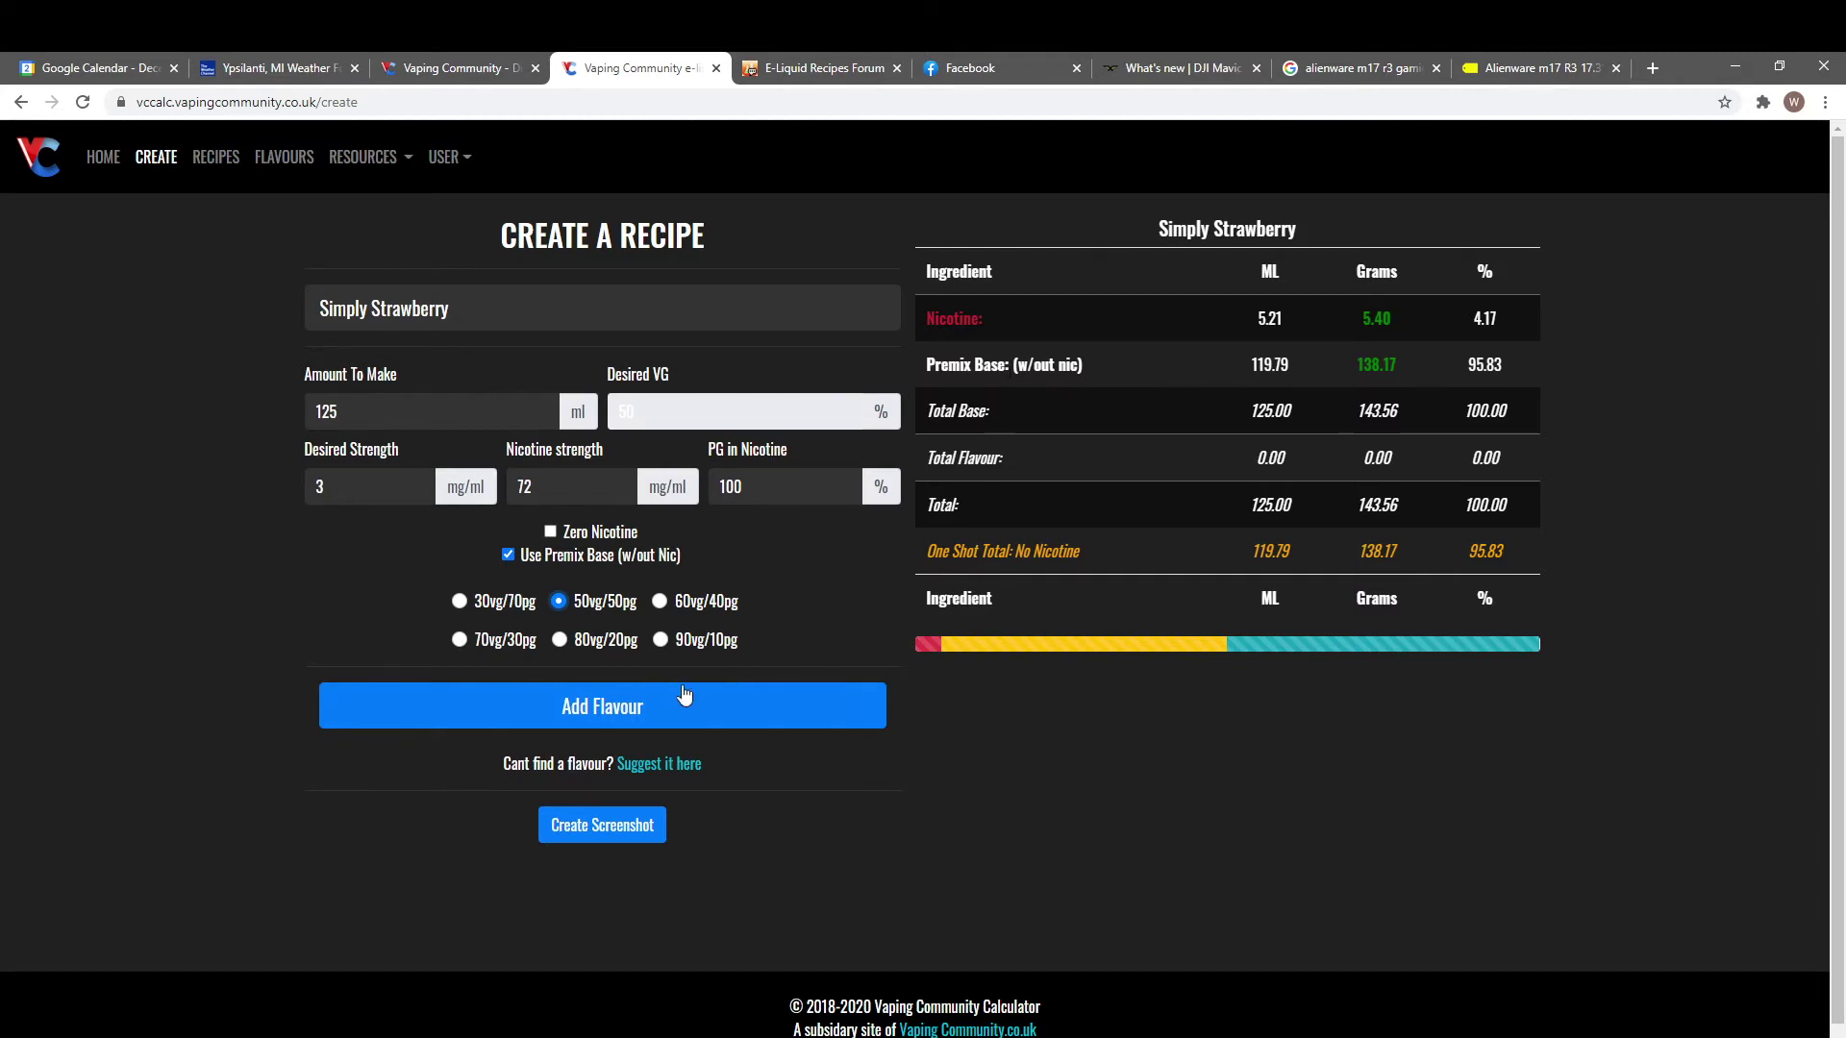
- Add Shisha Strawberry by Inawera as the first flavour at 3%
left_click(579, 713)
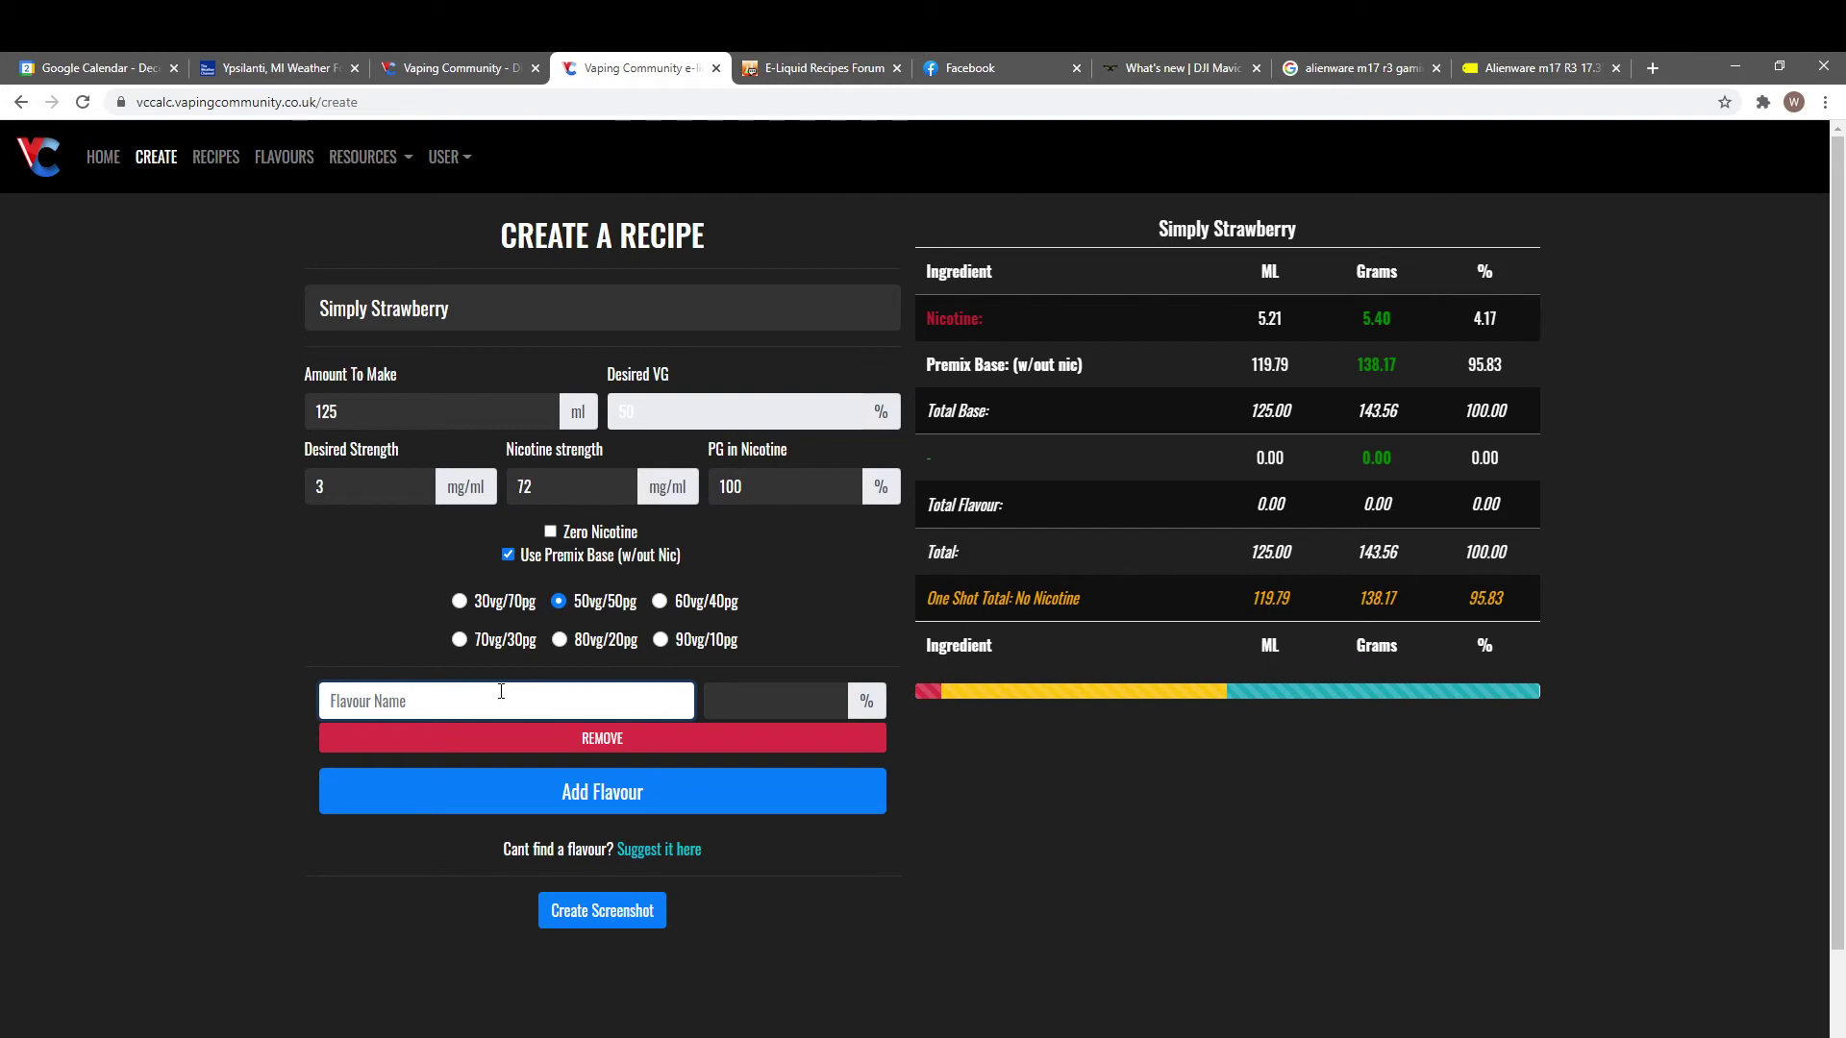
type("str")
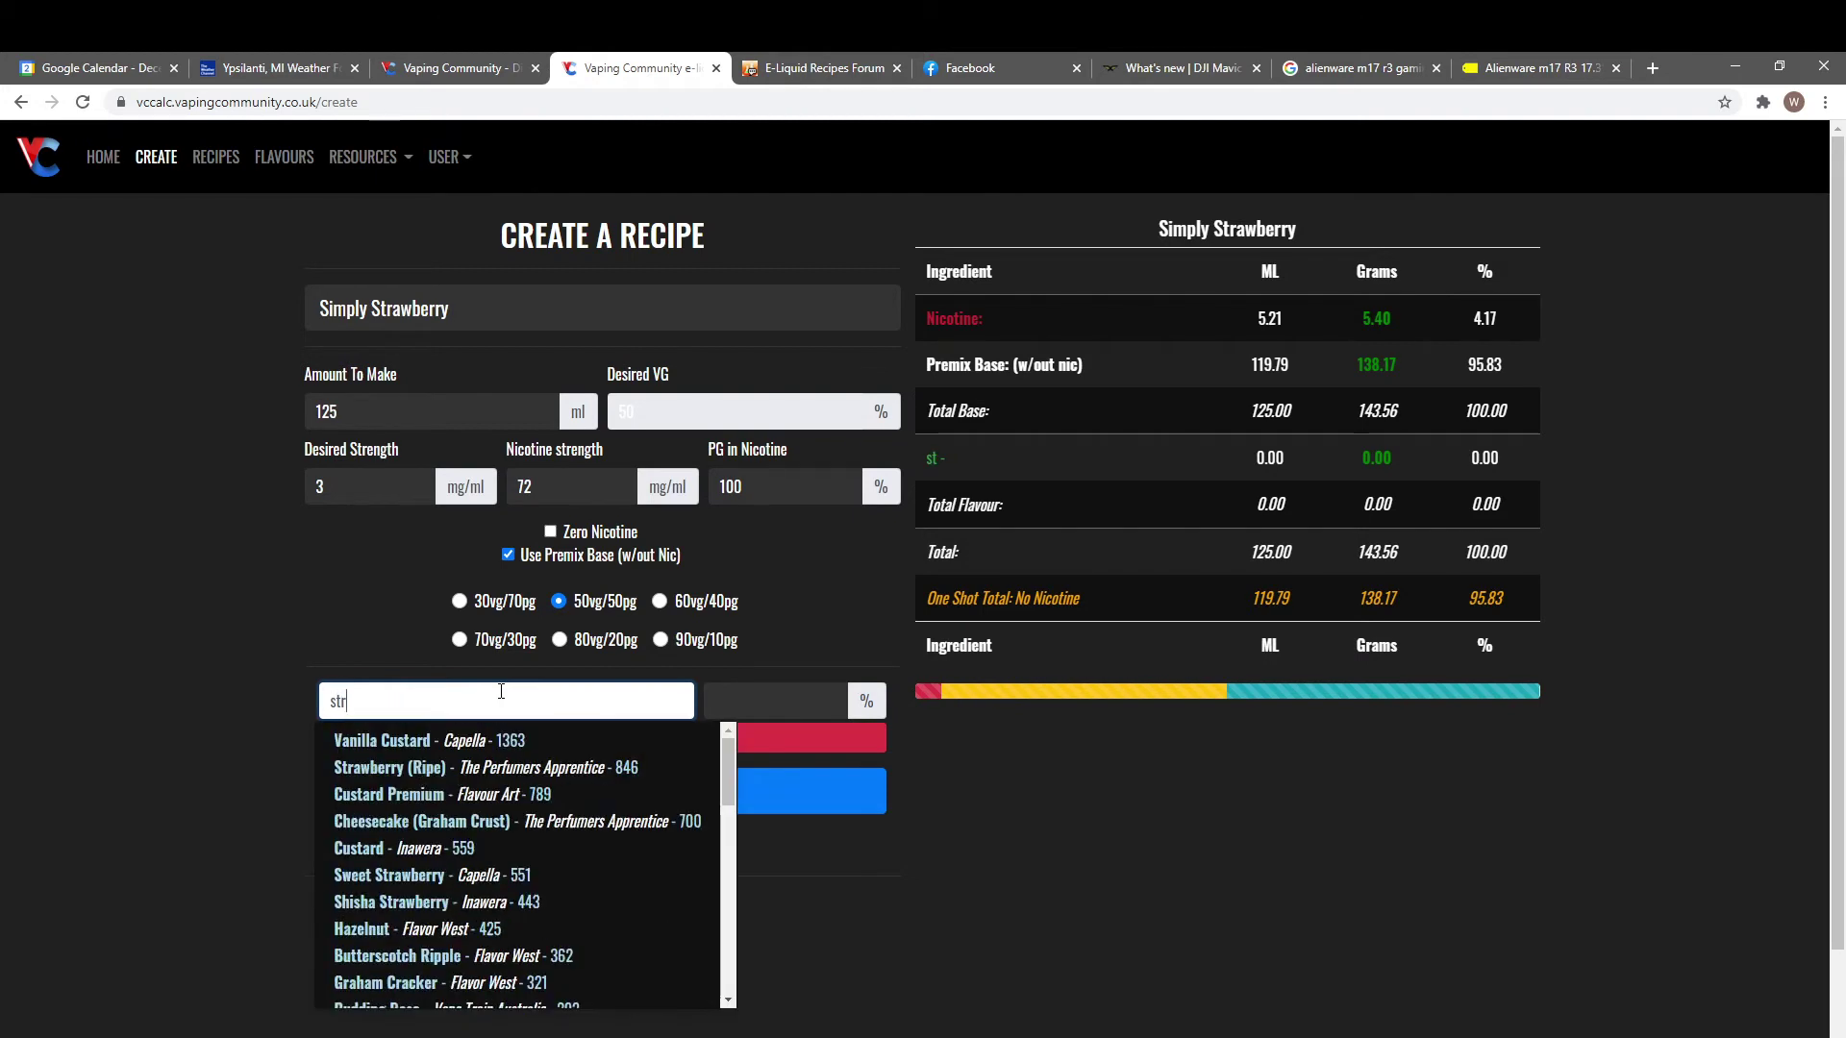
type("awberry")
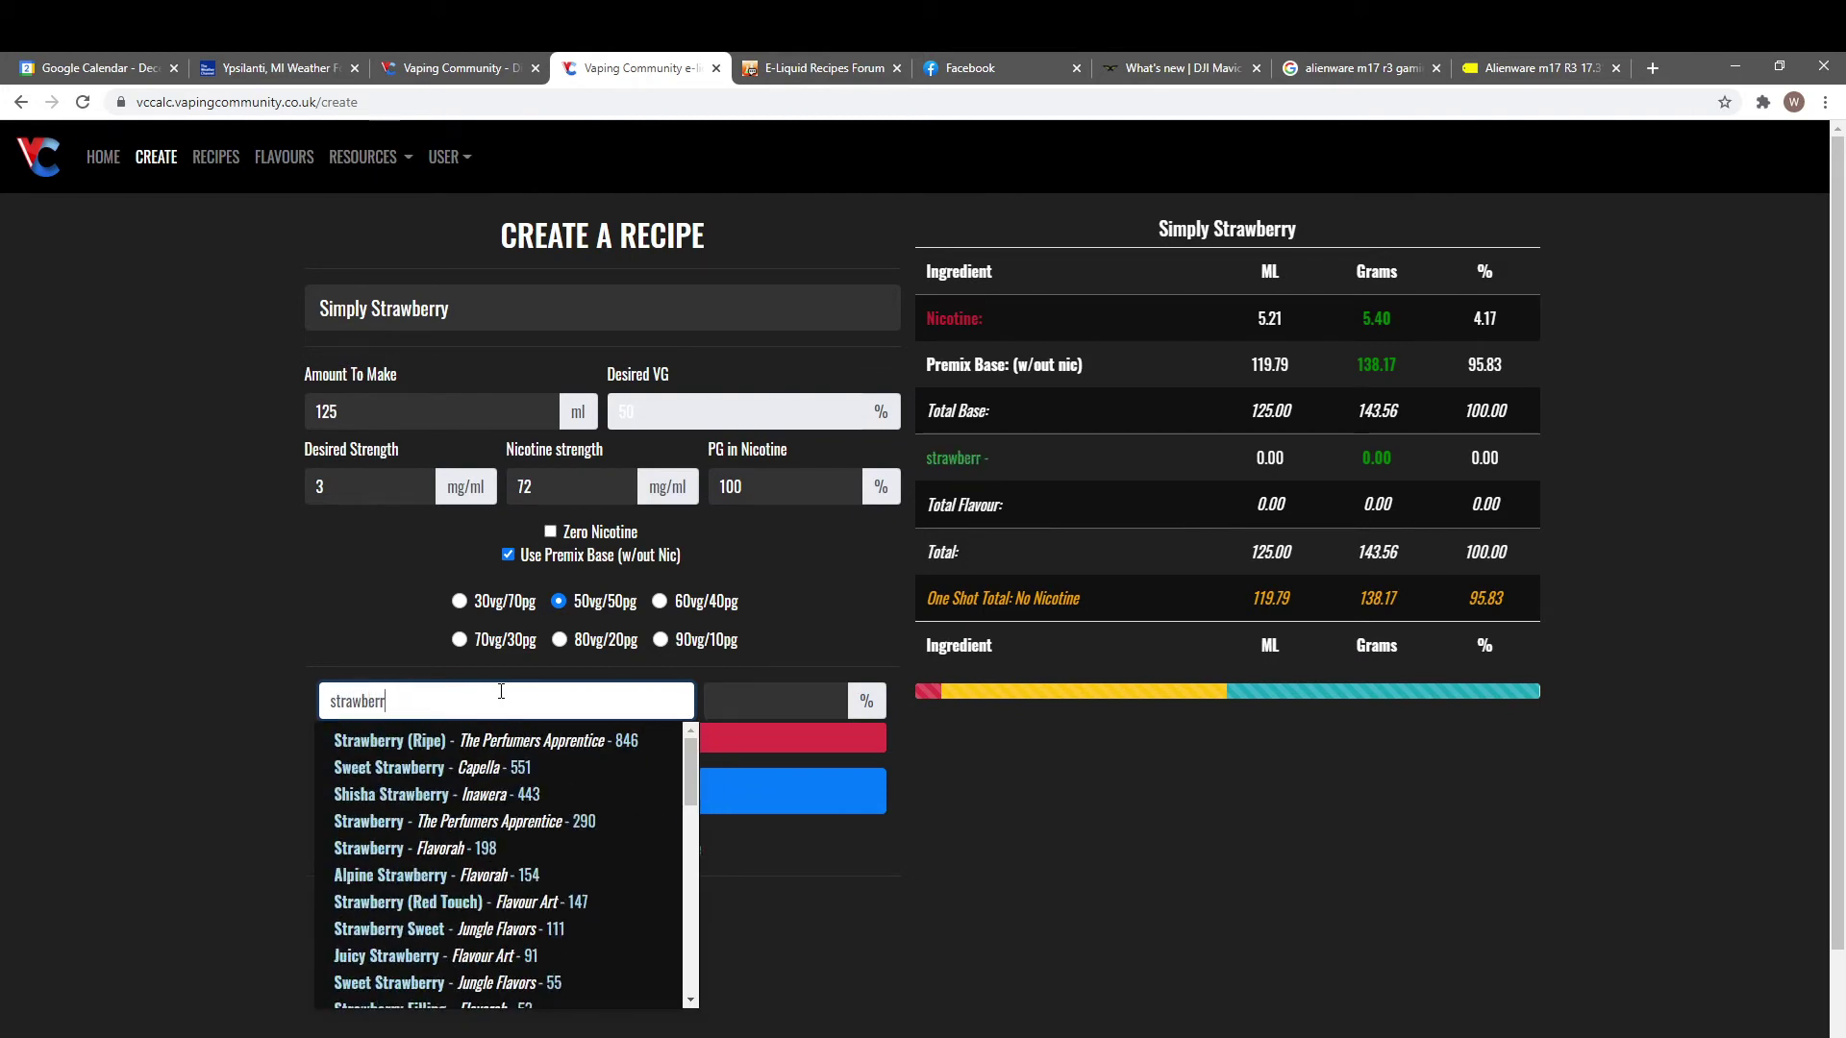
left_click(464, 798)
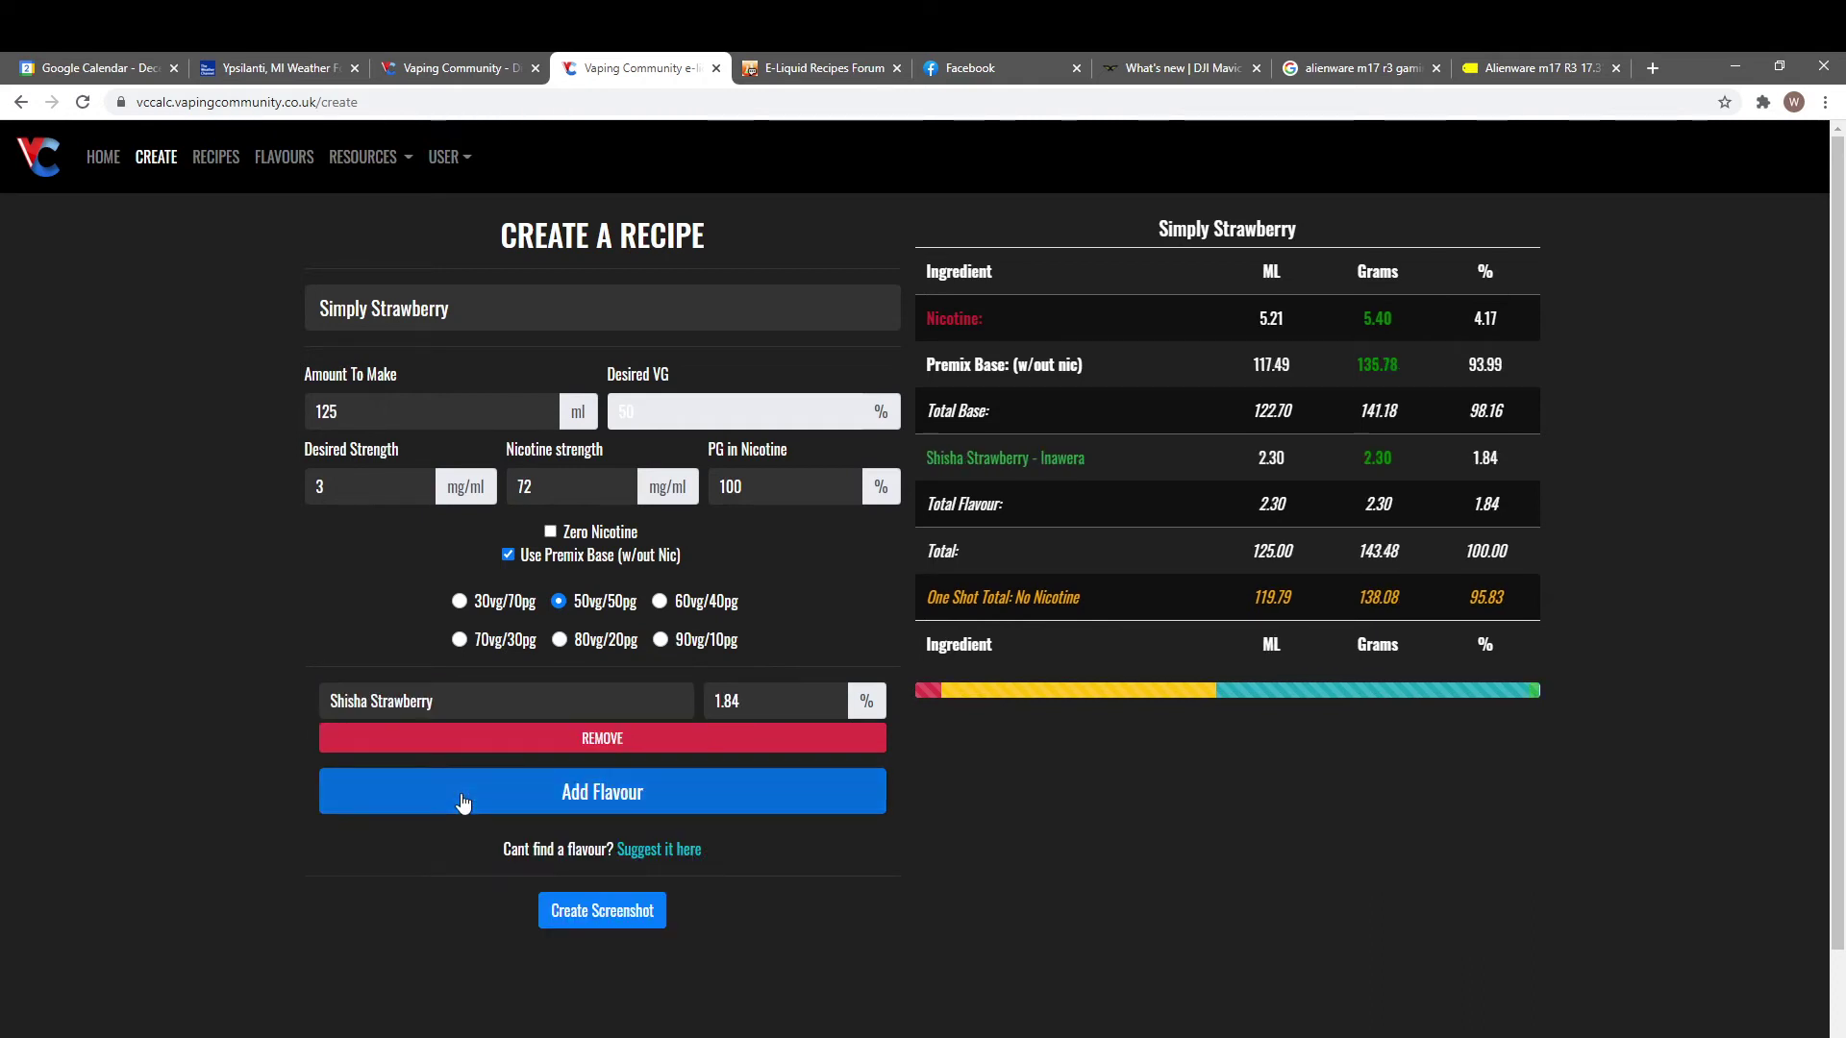
left_click_drag(763, 693, 710, 701)
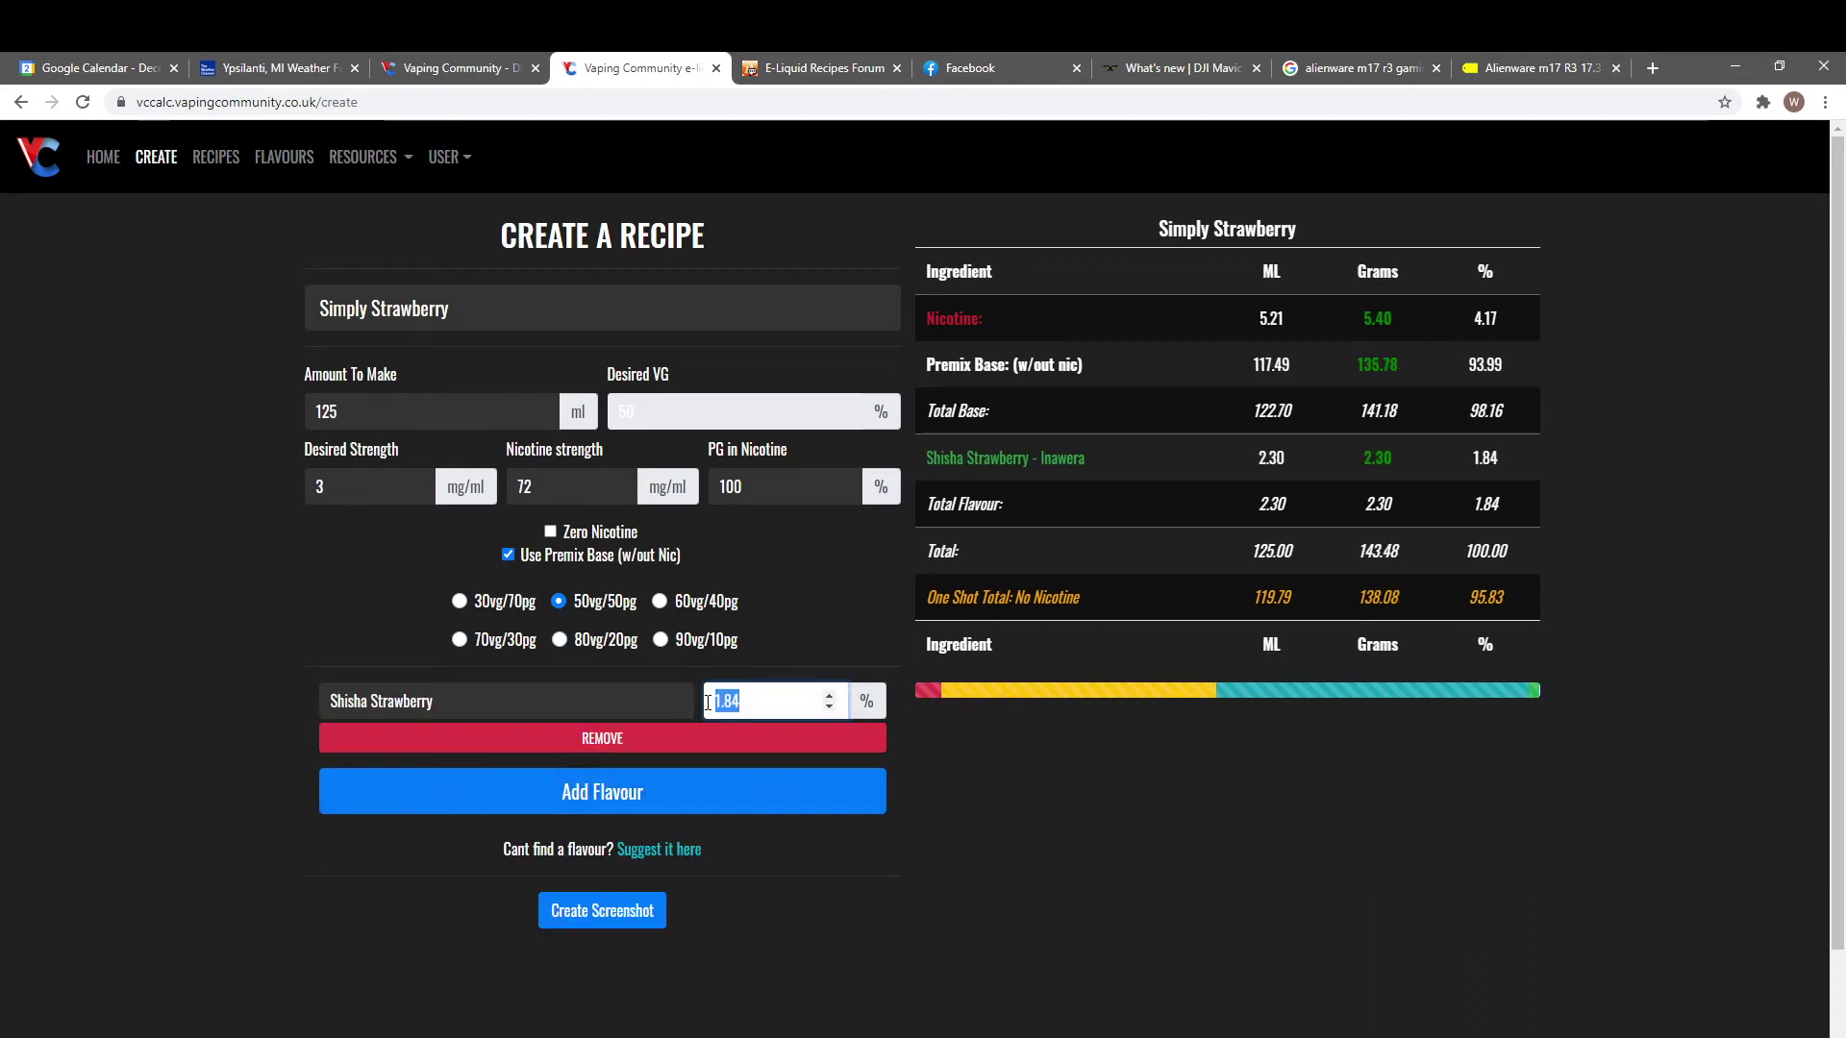
type("3")
key("Tab")
key("Tab")
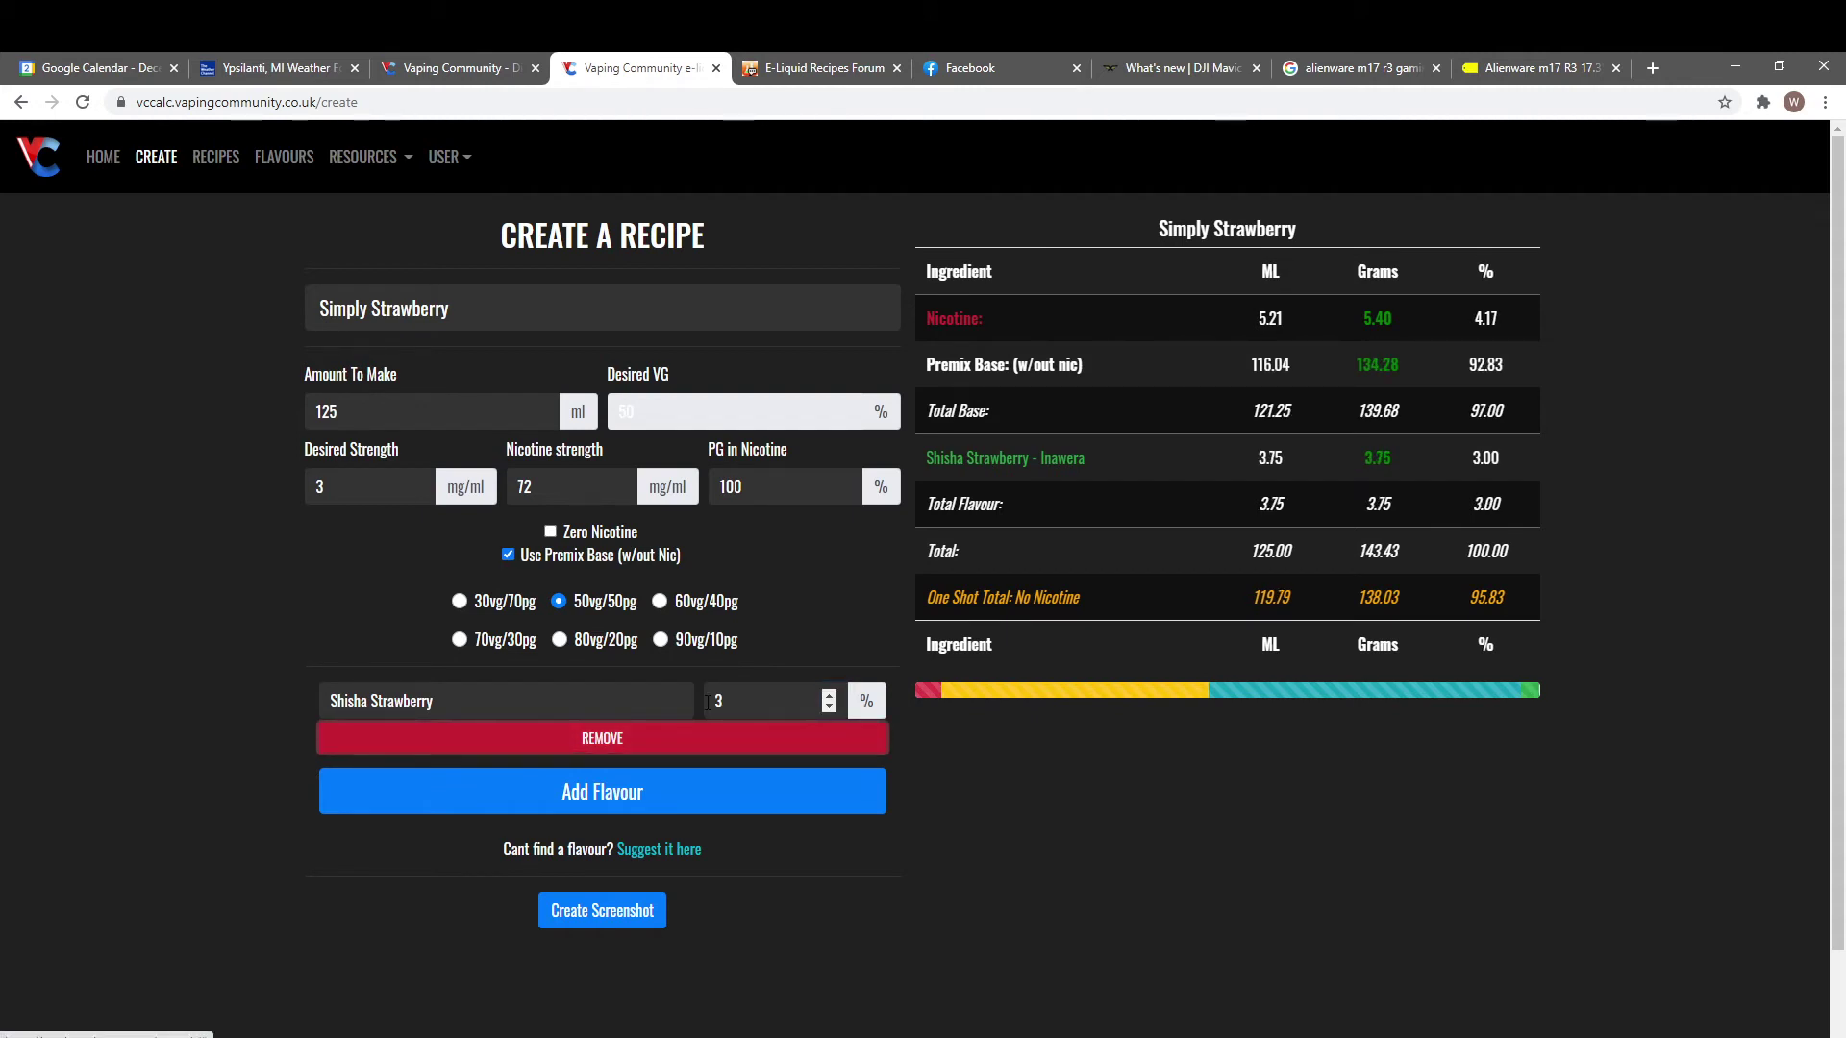
- Add Strawberry (Red Touch) by Flavour Art as the second flavour
left_click(582, 806)
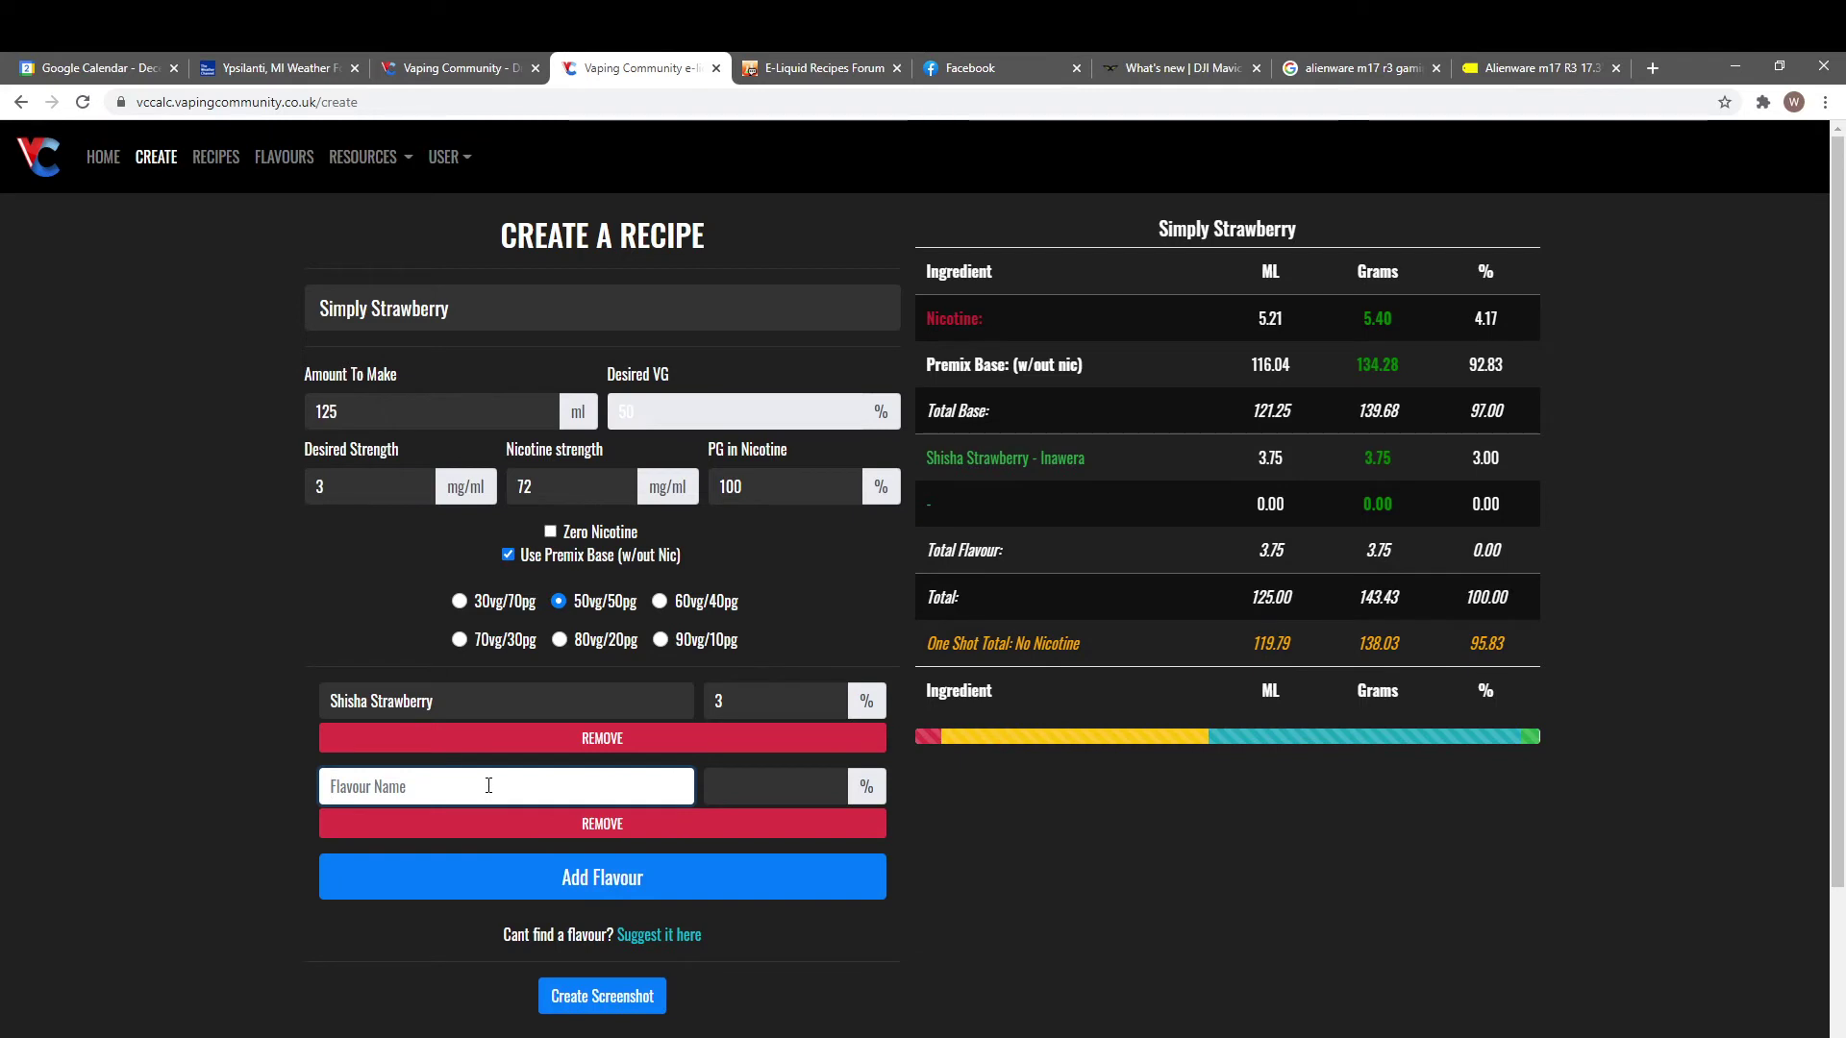
type("Stra")
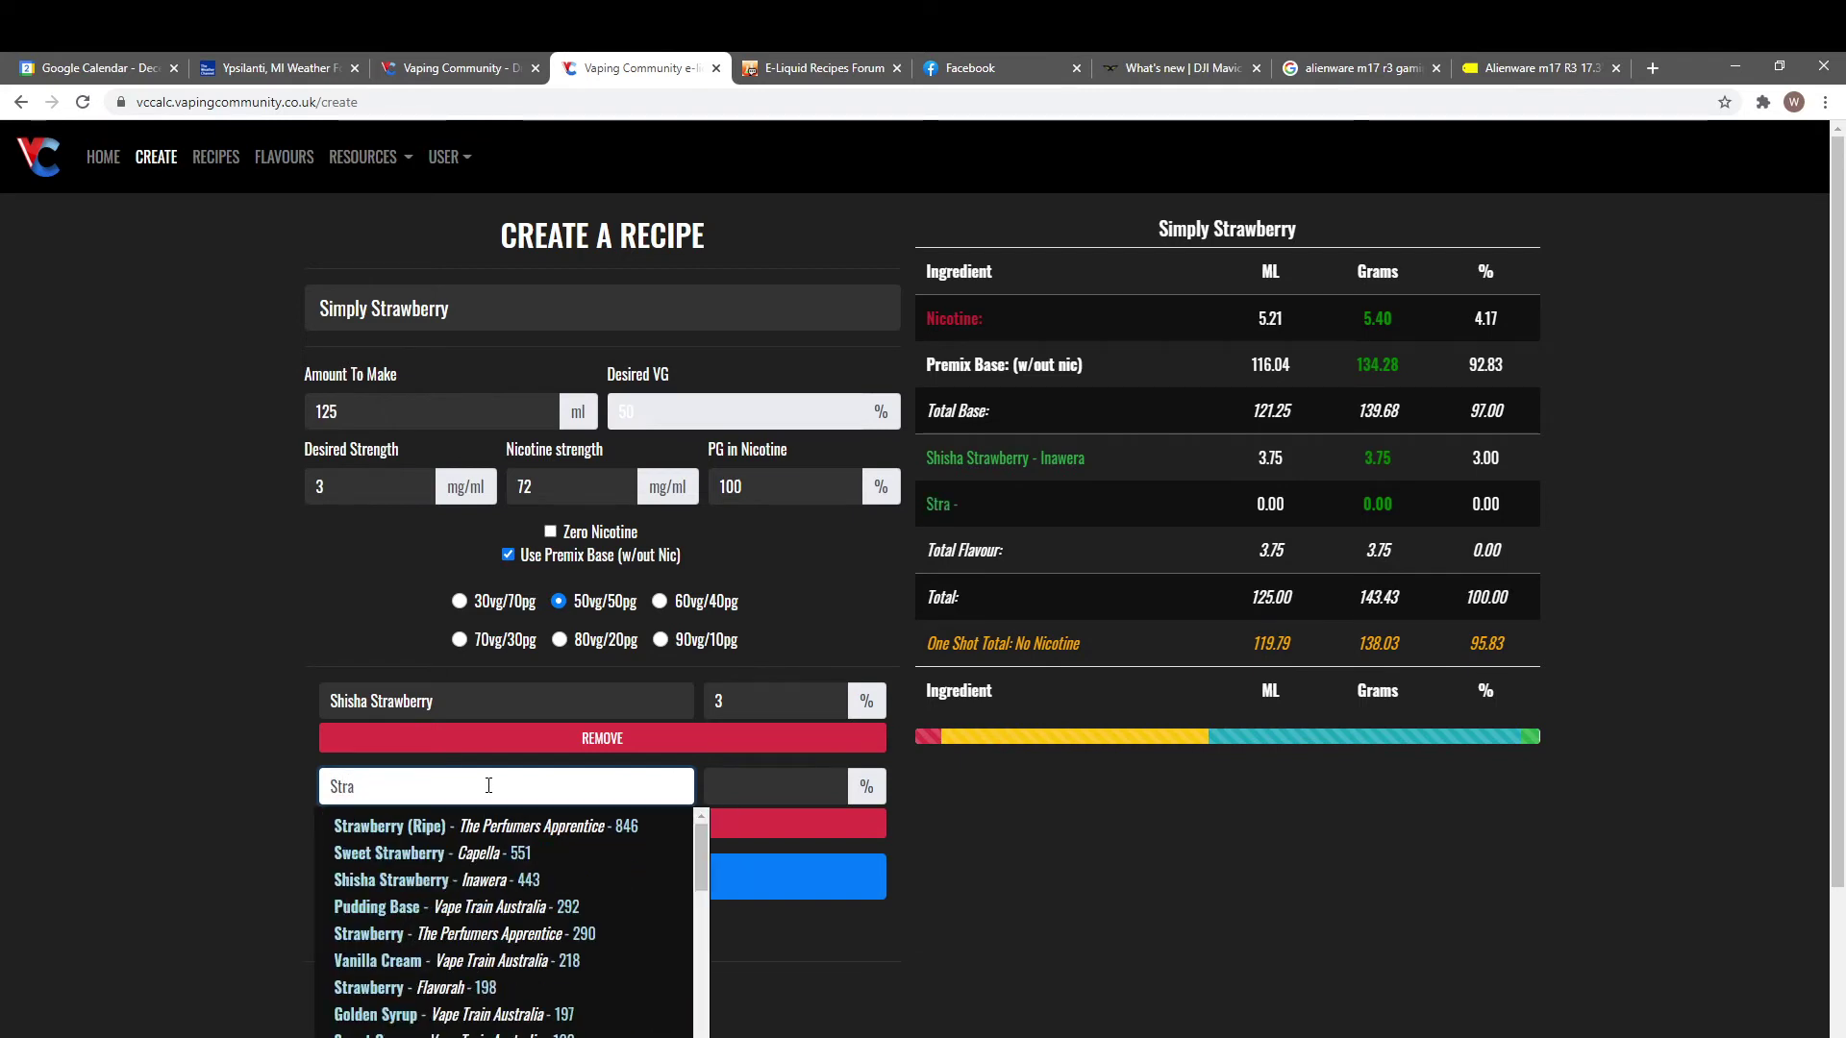
type("wberry")
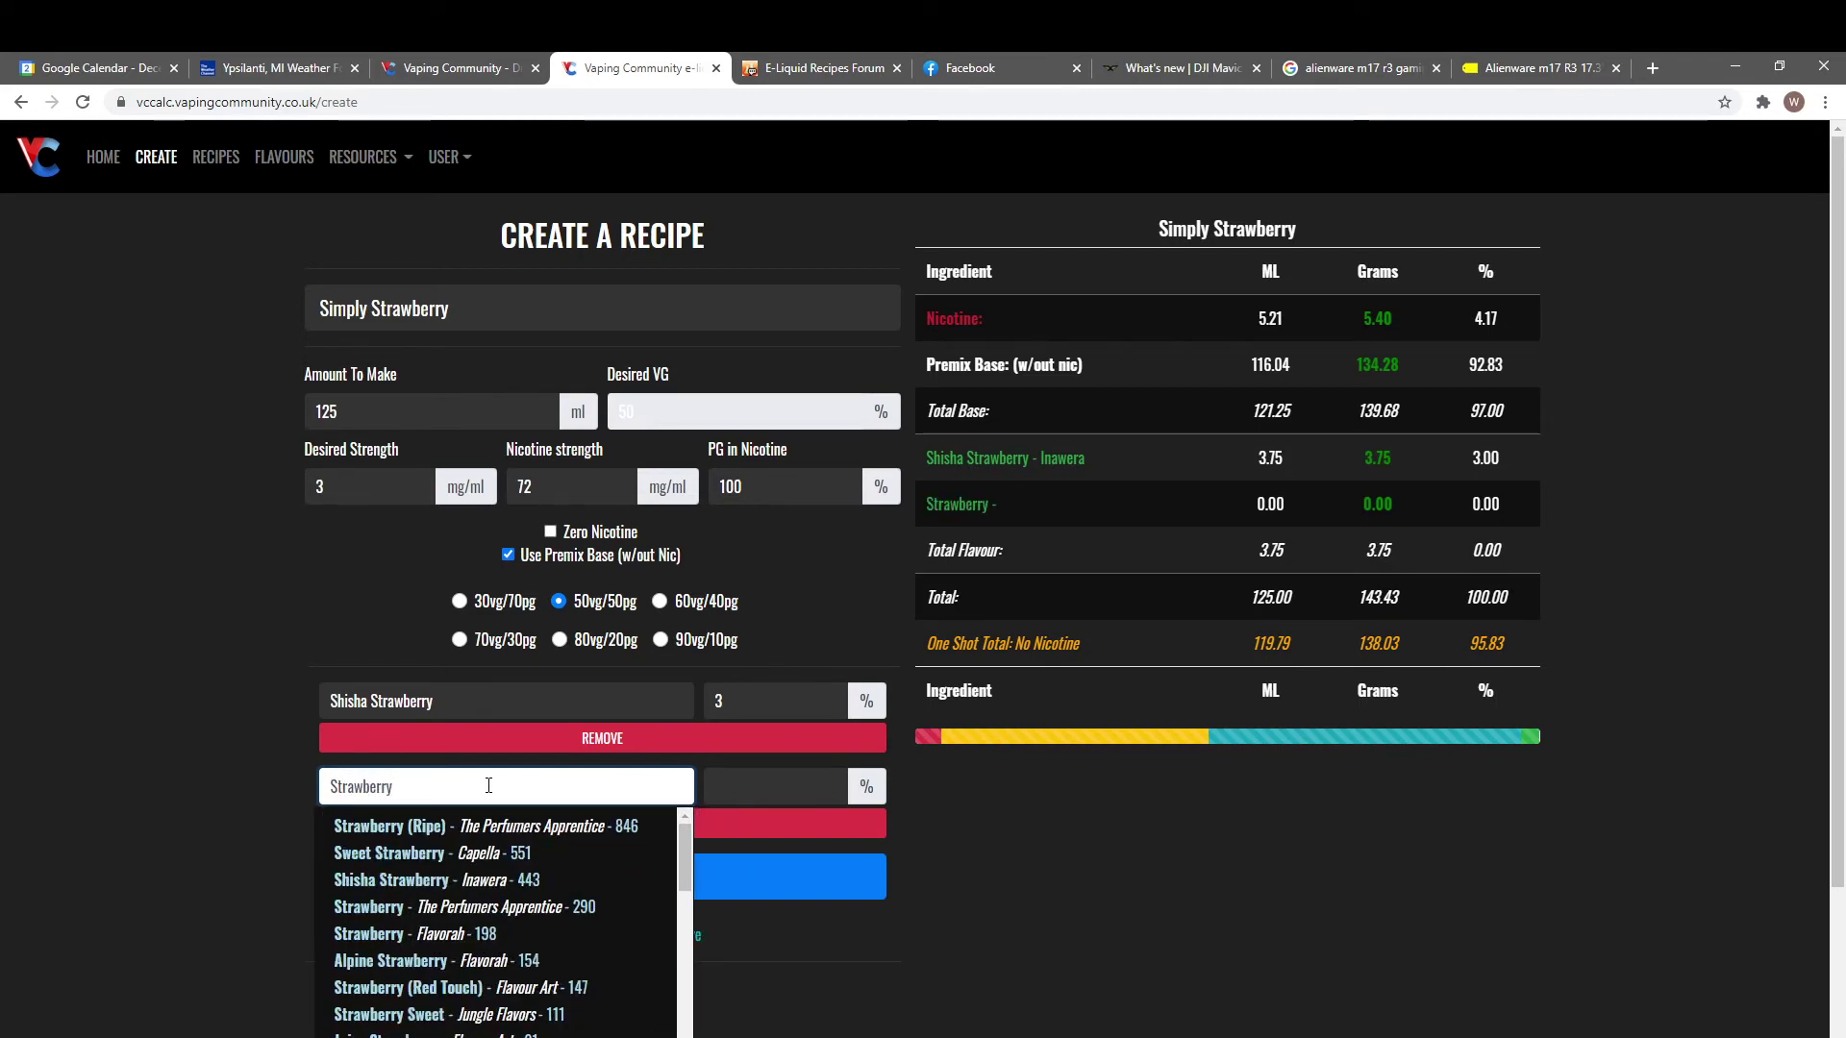
left_click(458, 988)
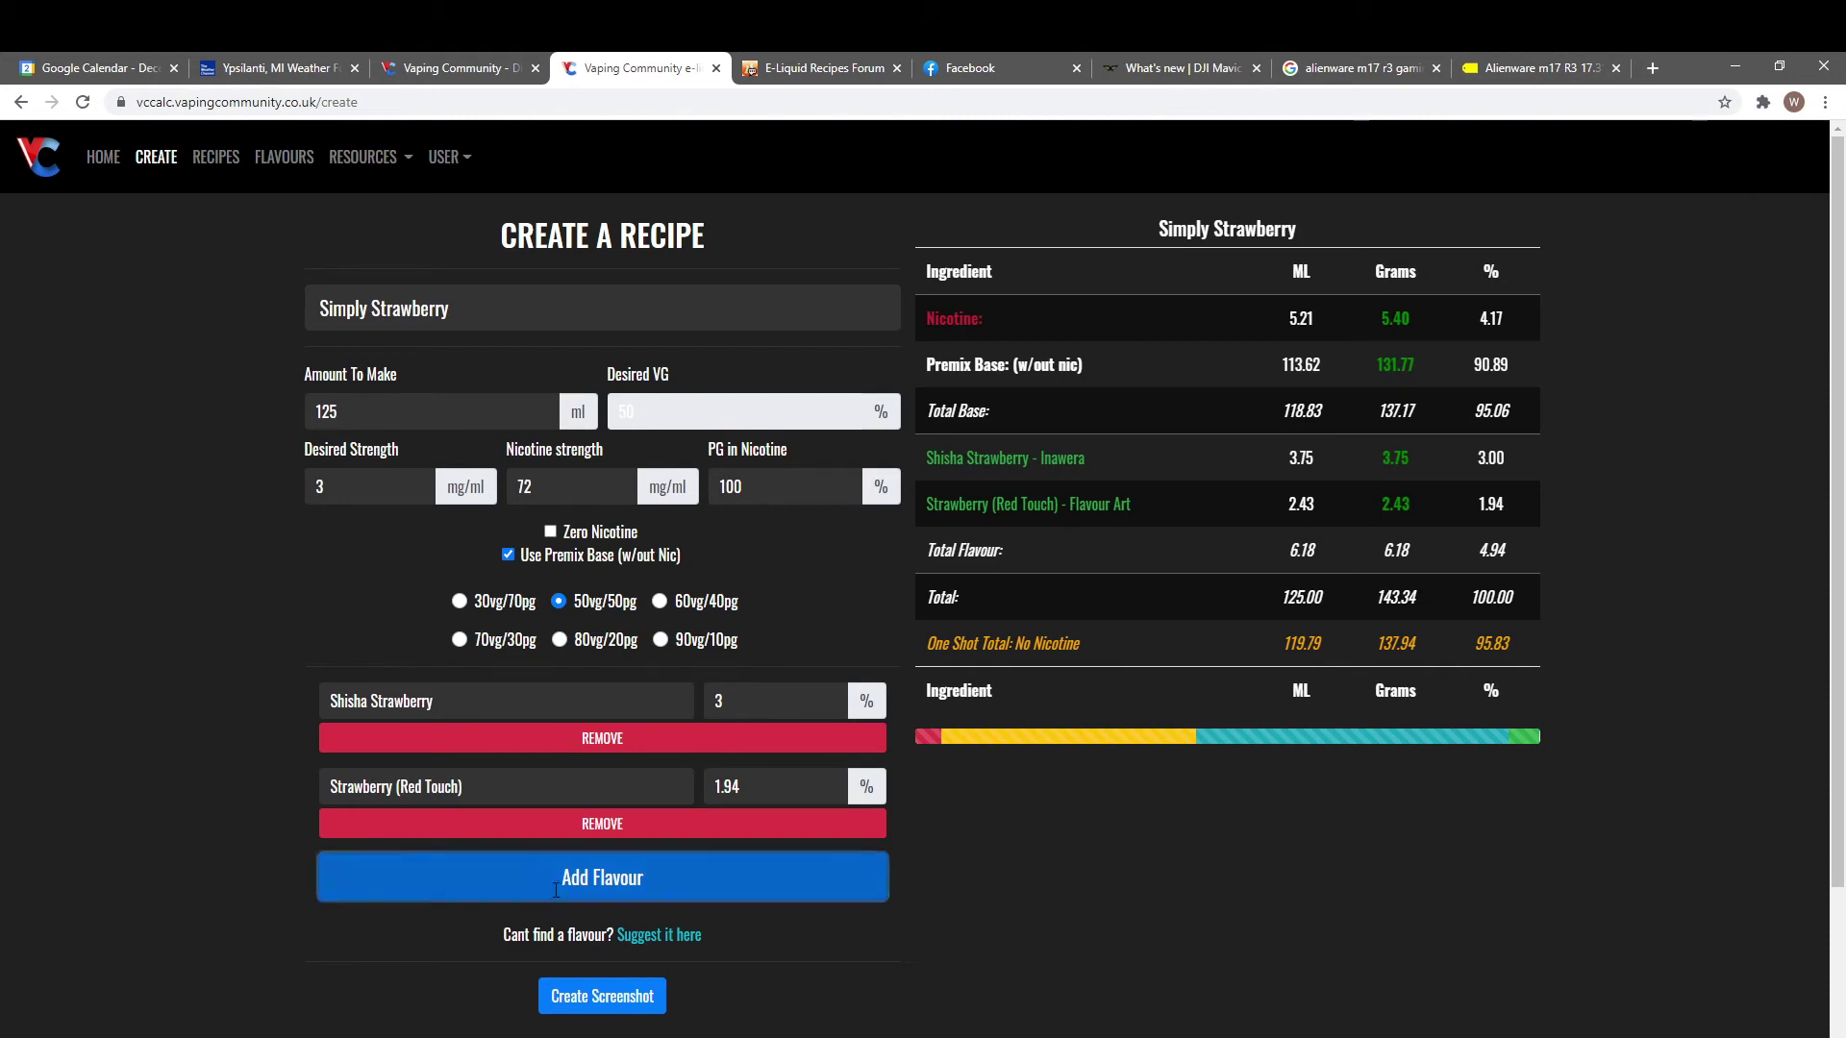
left_click(556, 889)
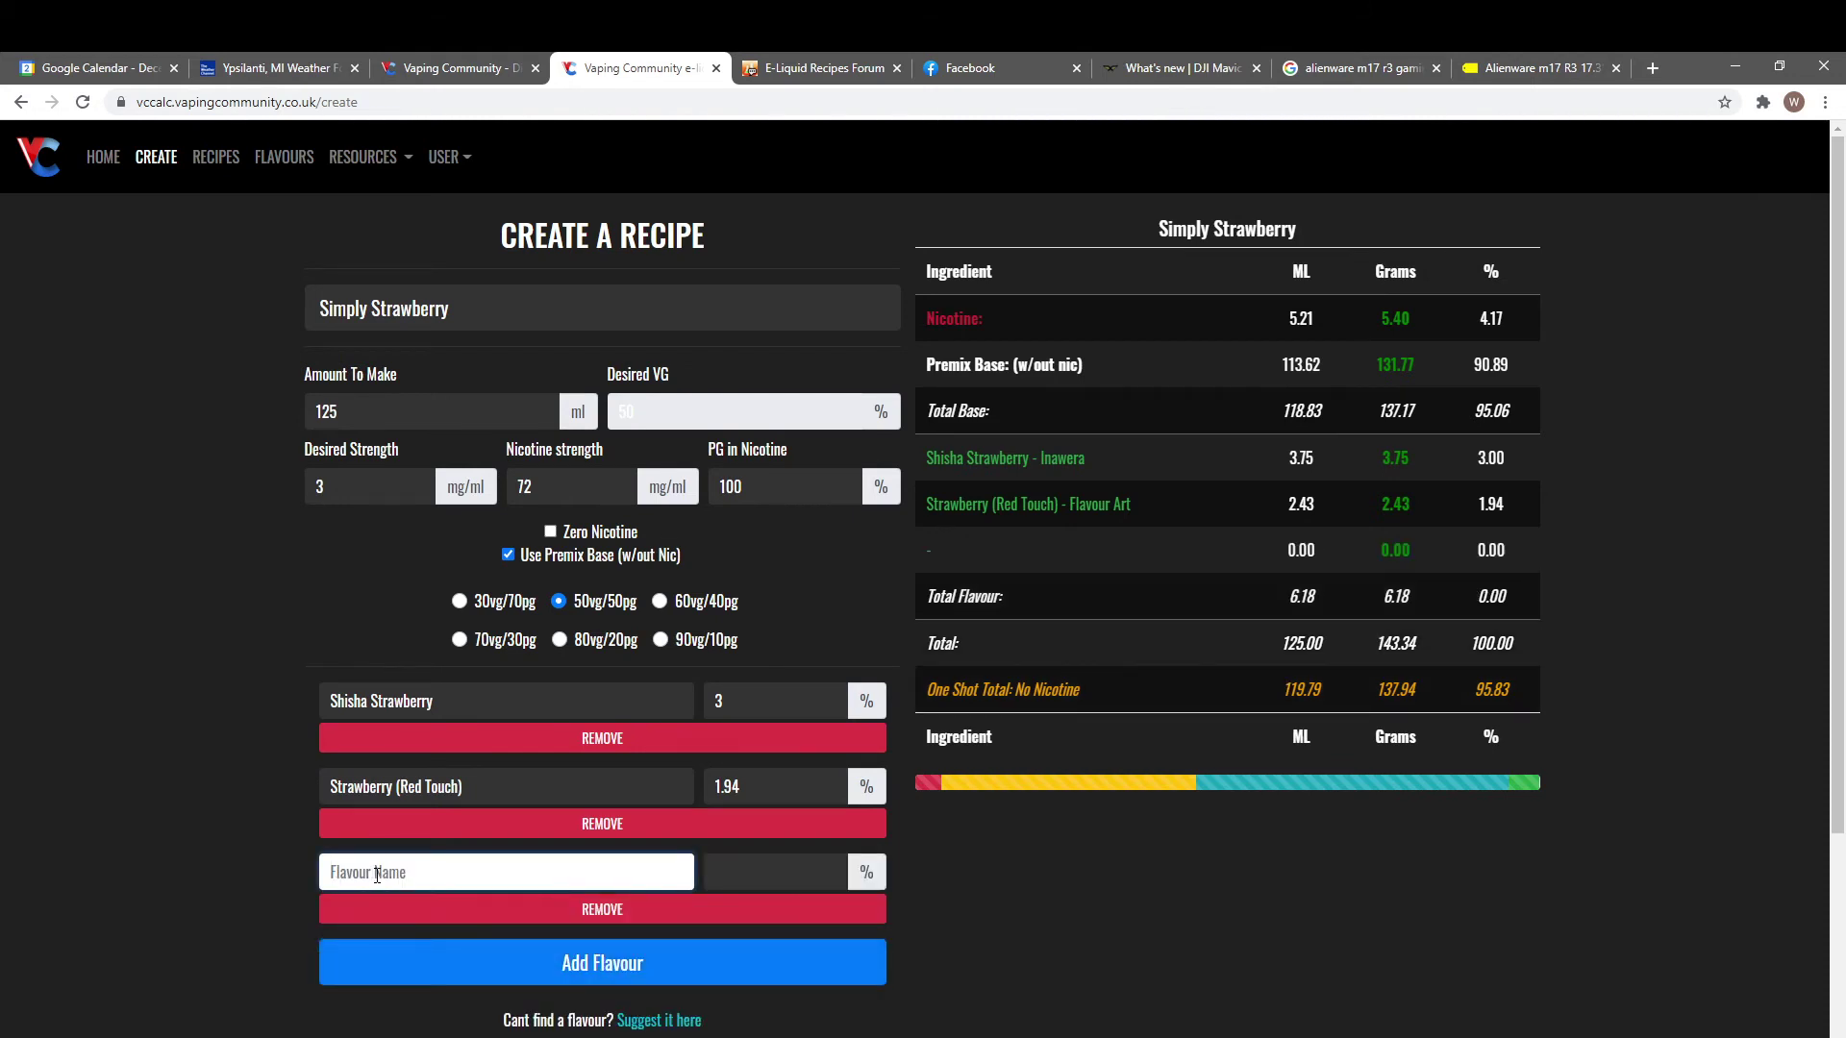
- Add a third flavour named 'Groovy Flavor #1' at 3%
type("Groovyj")
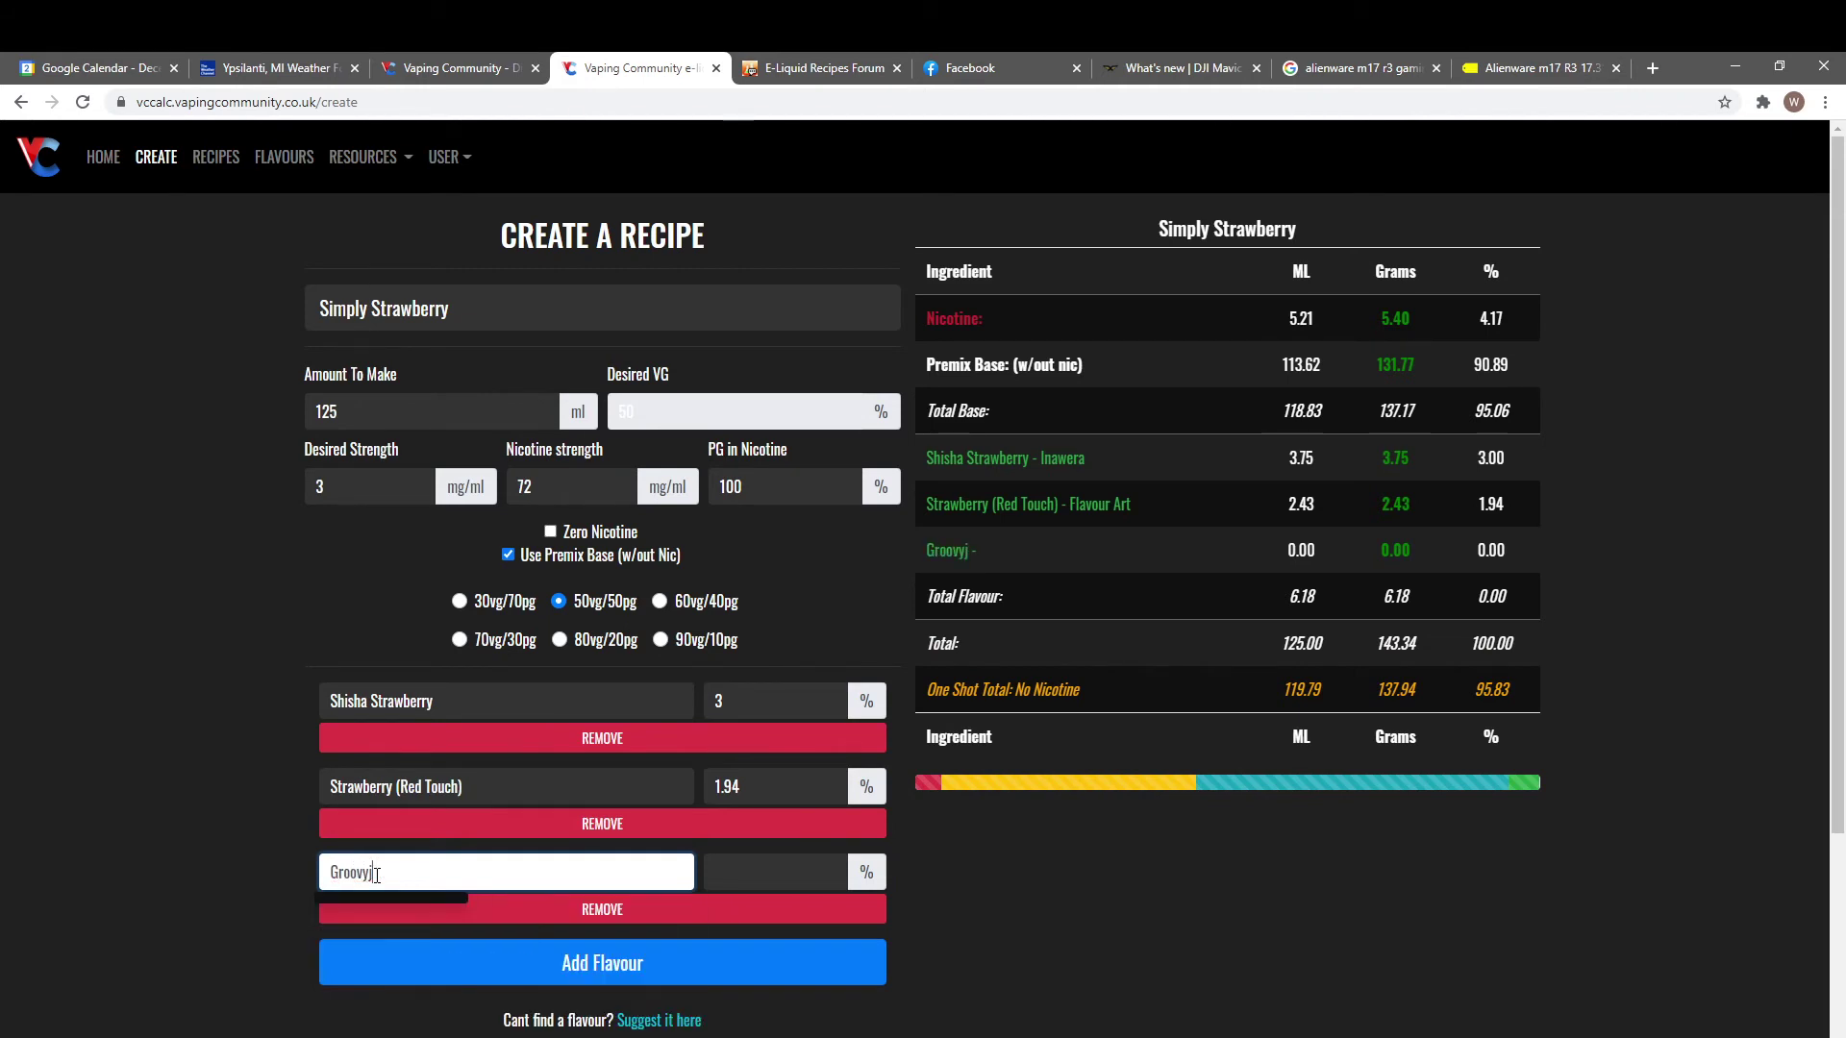
key("BackSpace")
type("Flavor #1")
key("Tab")
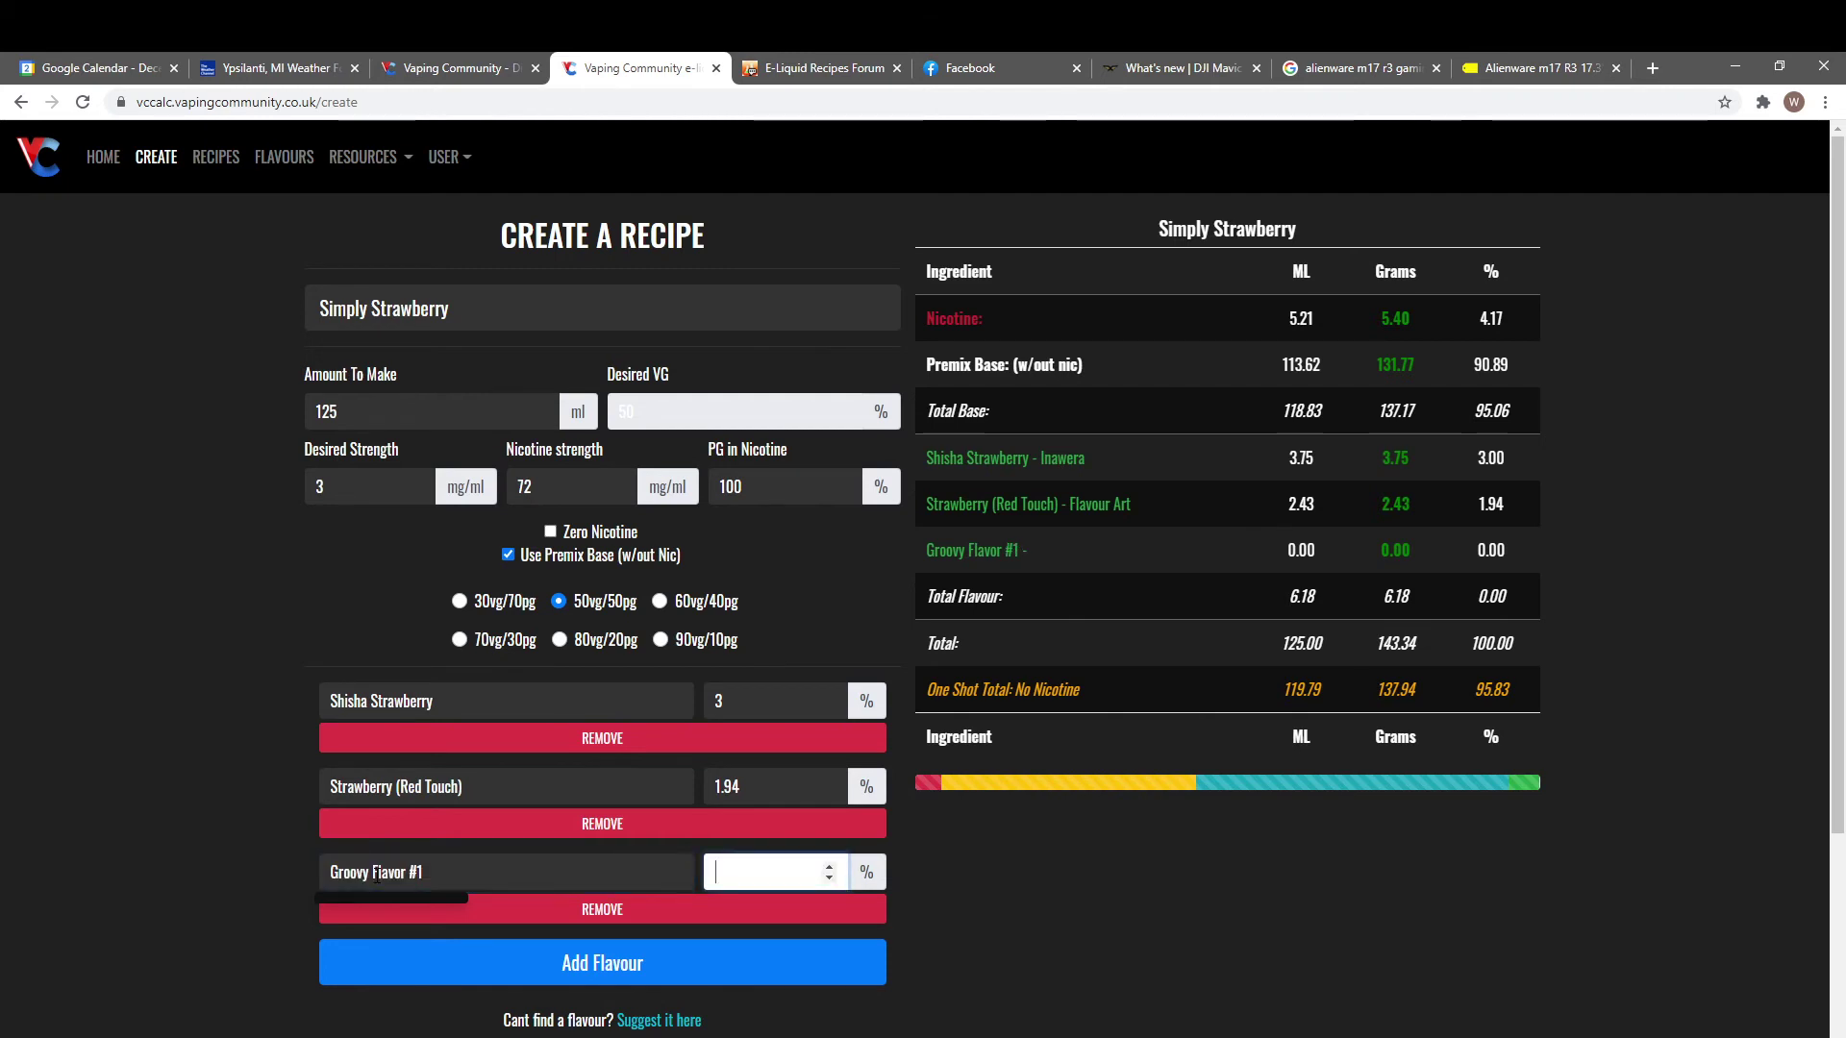
type("3")
key("Tab")
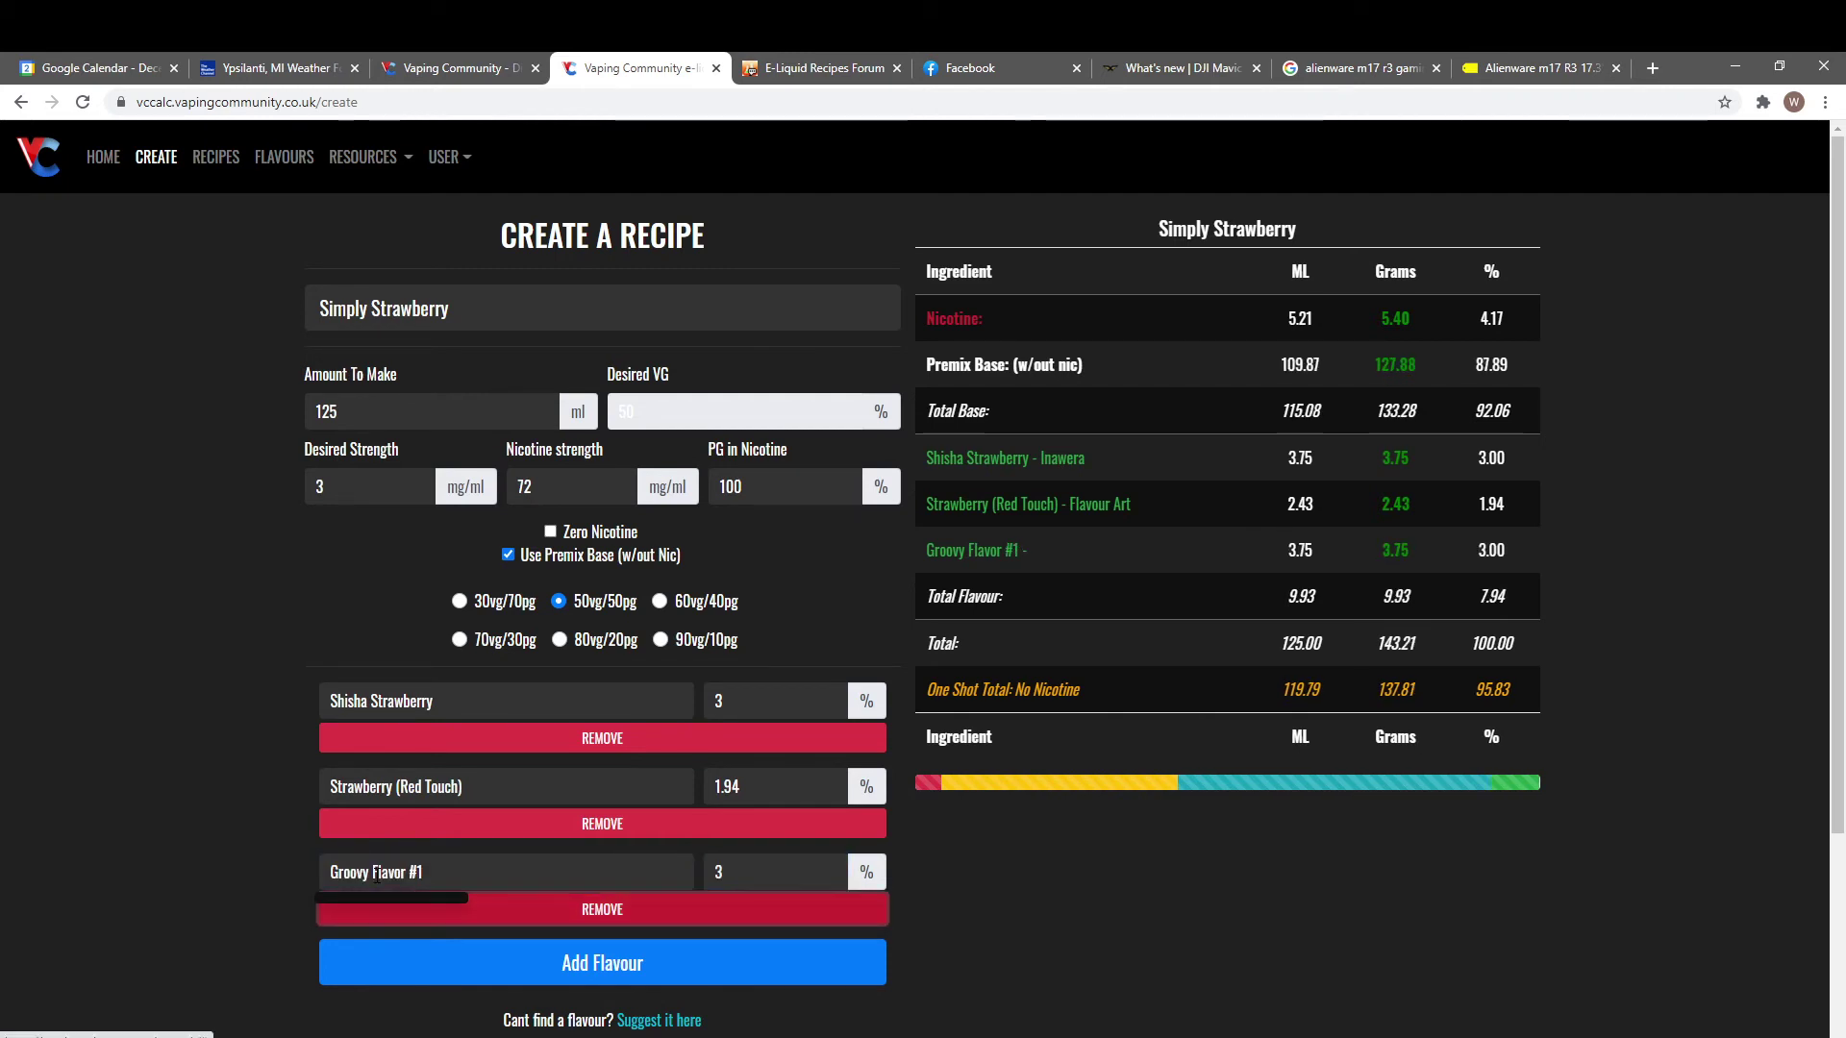
- Raise Strawberry (Red Touch) to 3%
double_click(755, 786)
type("3")
key("Tab")
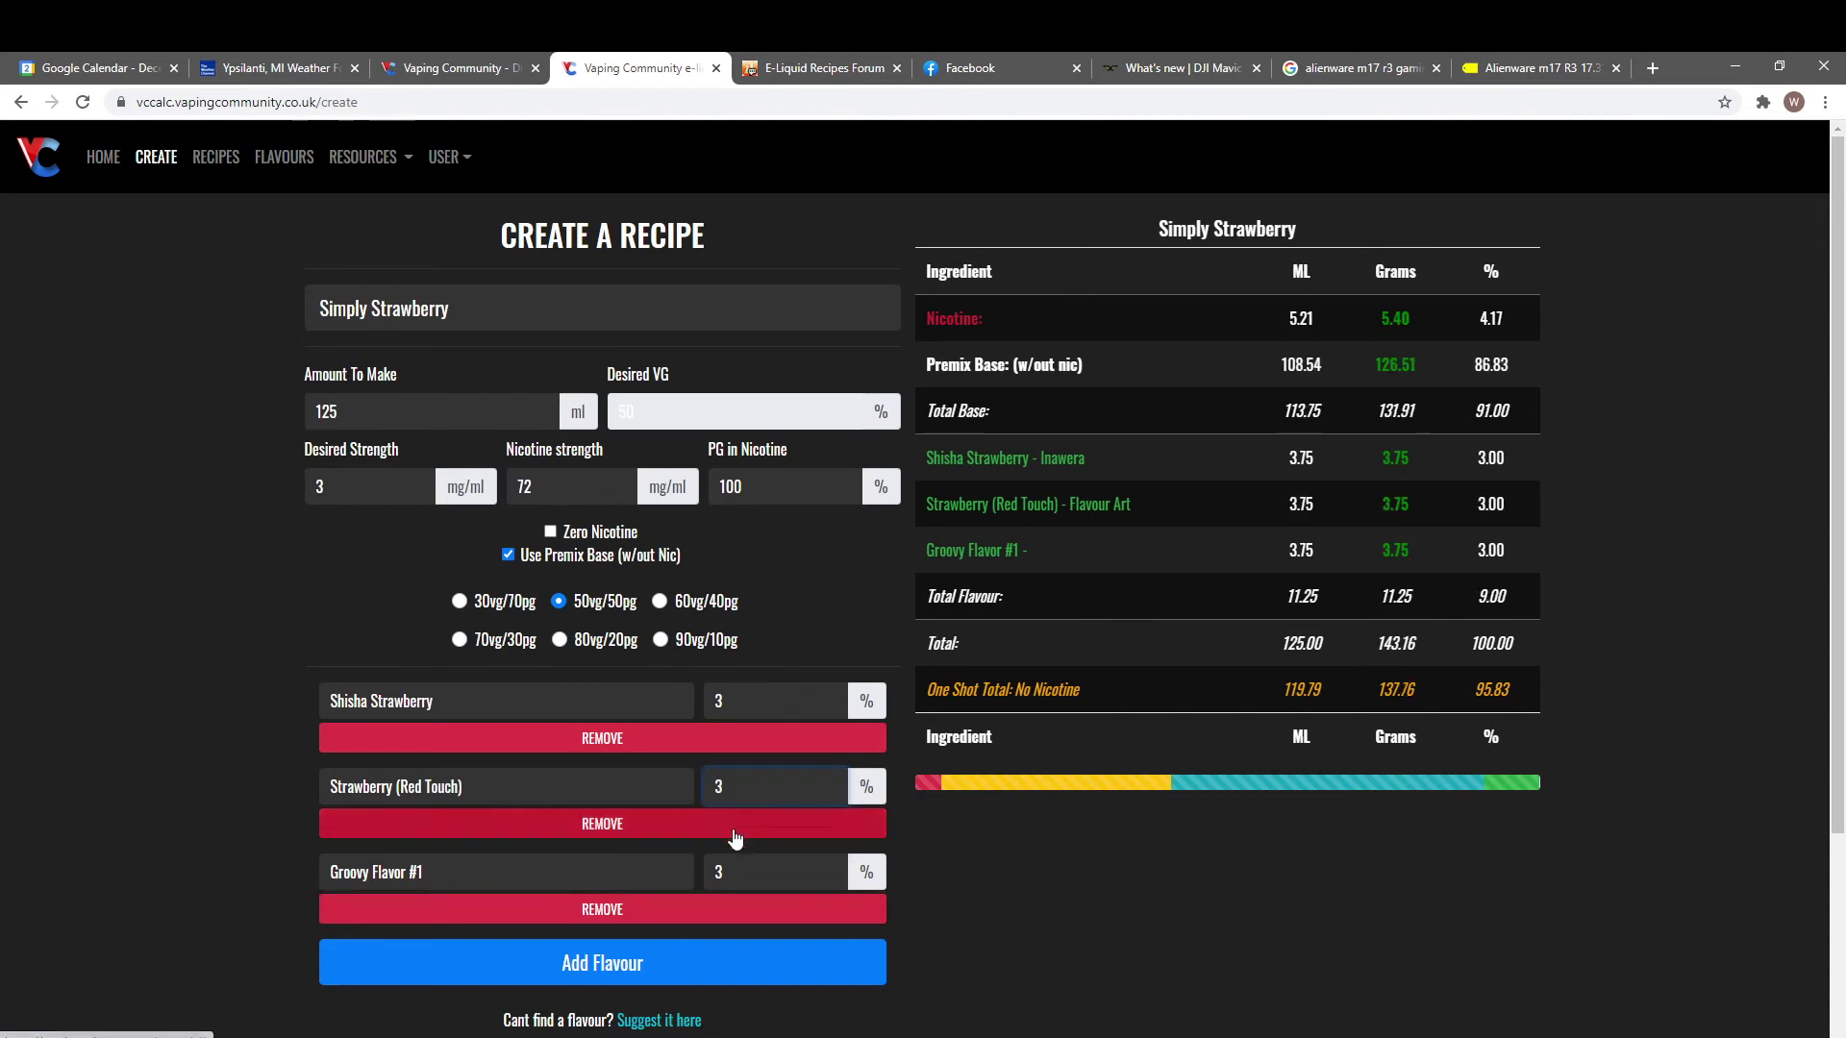
left_click_drag(438, 872, 267, 882)
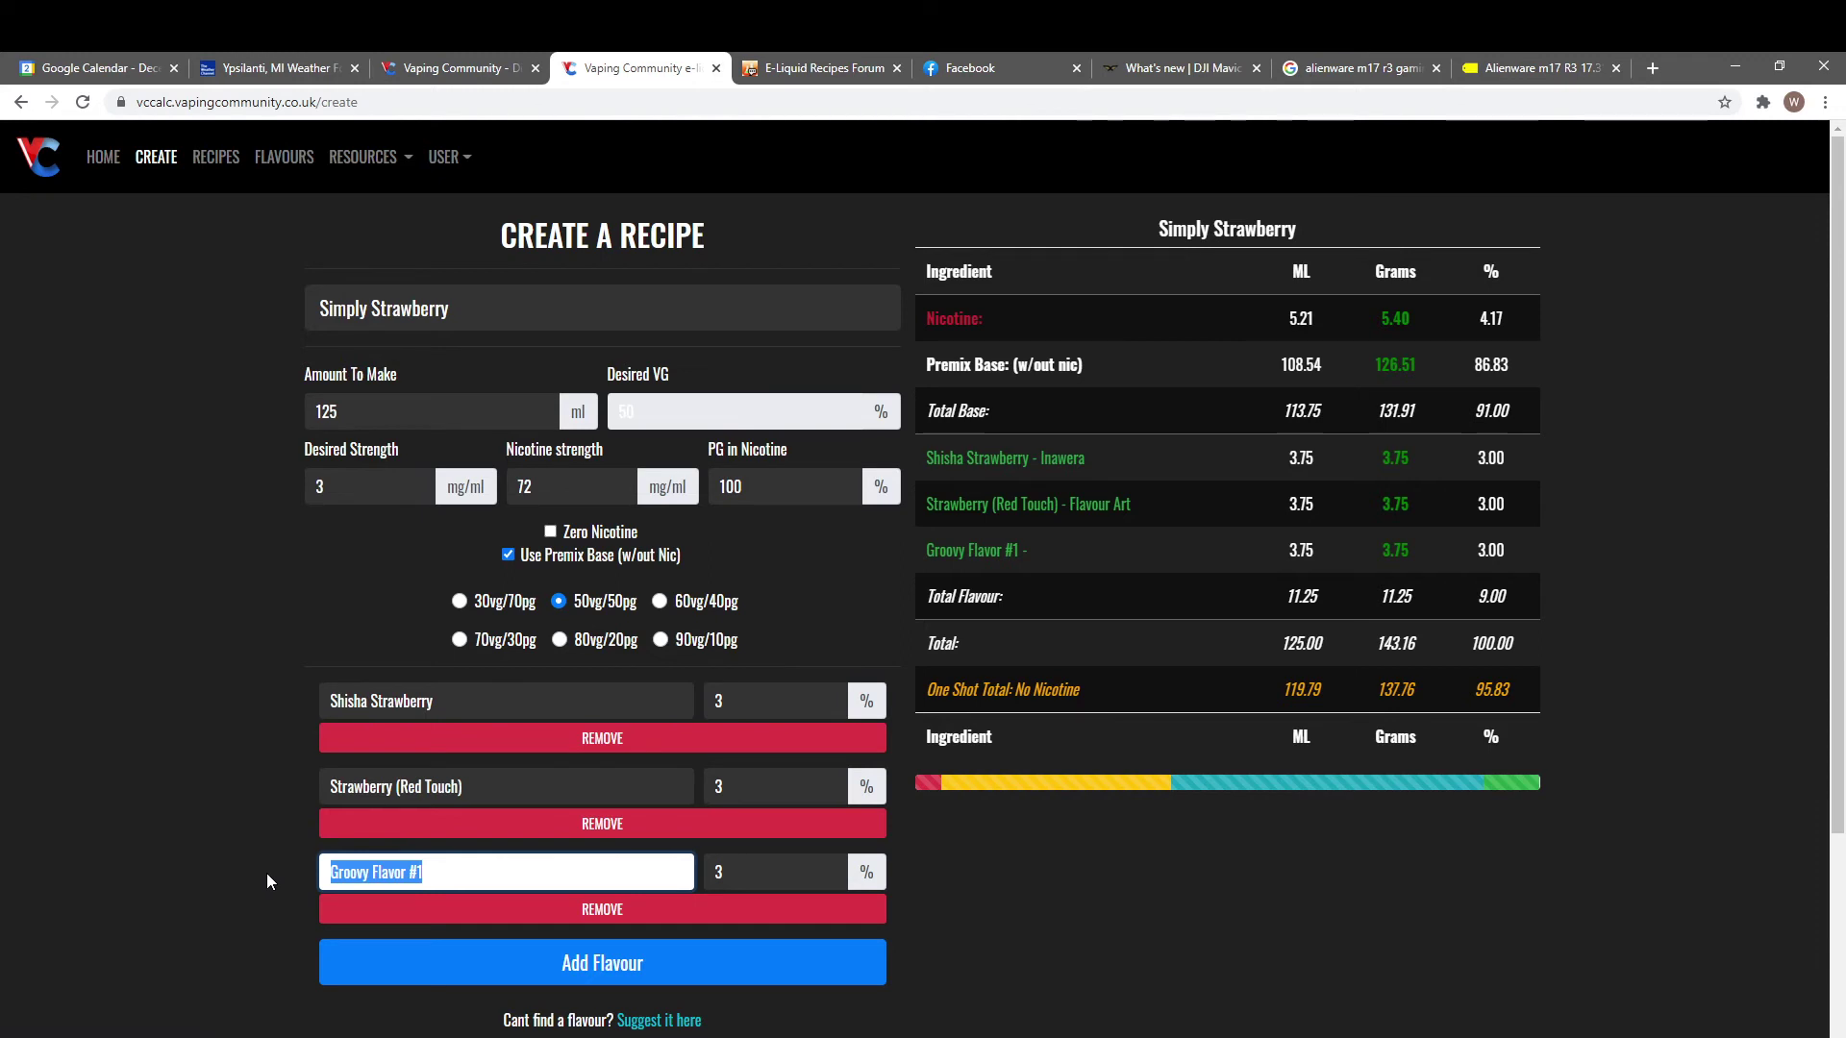
- Swap 'Groovy Flavor #1' for Sucralose Sweetener by Vapable at 0.5%
type("sweetener")
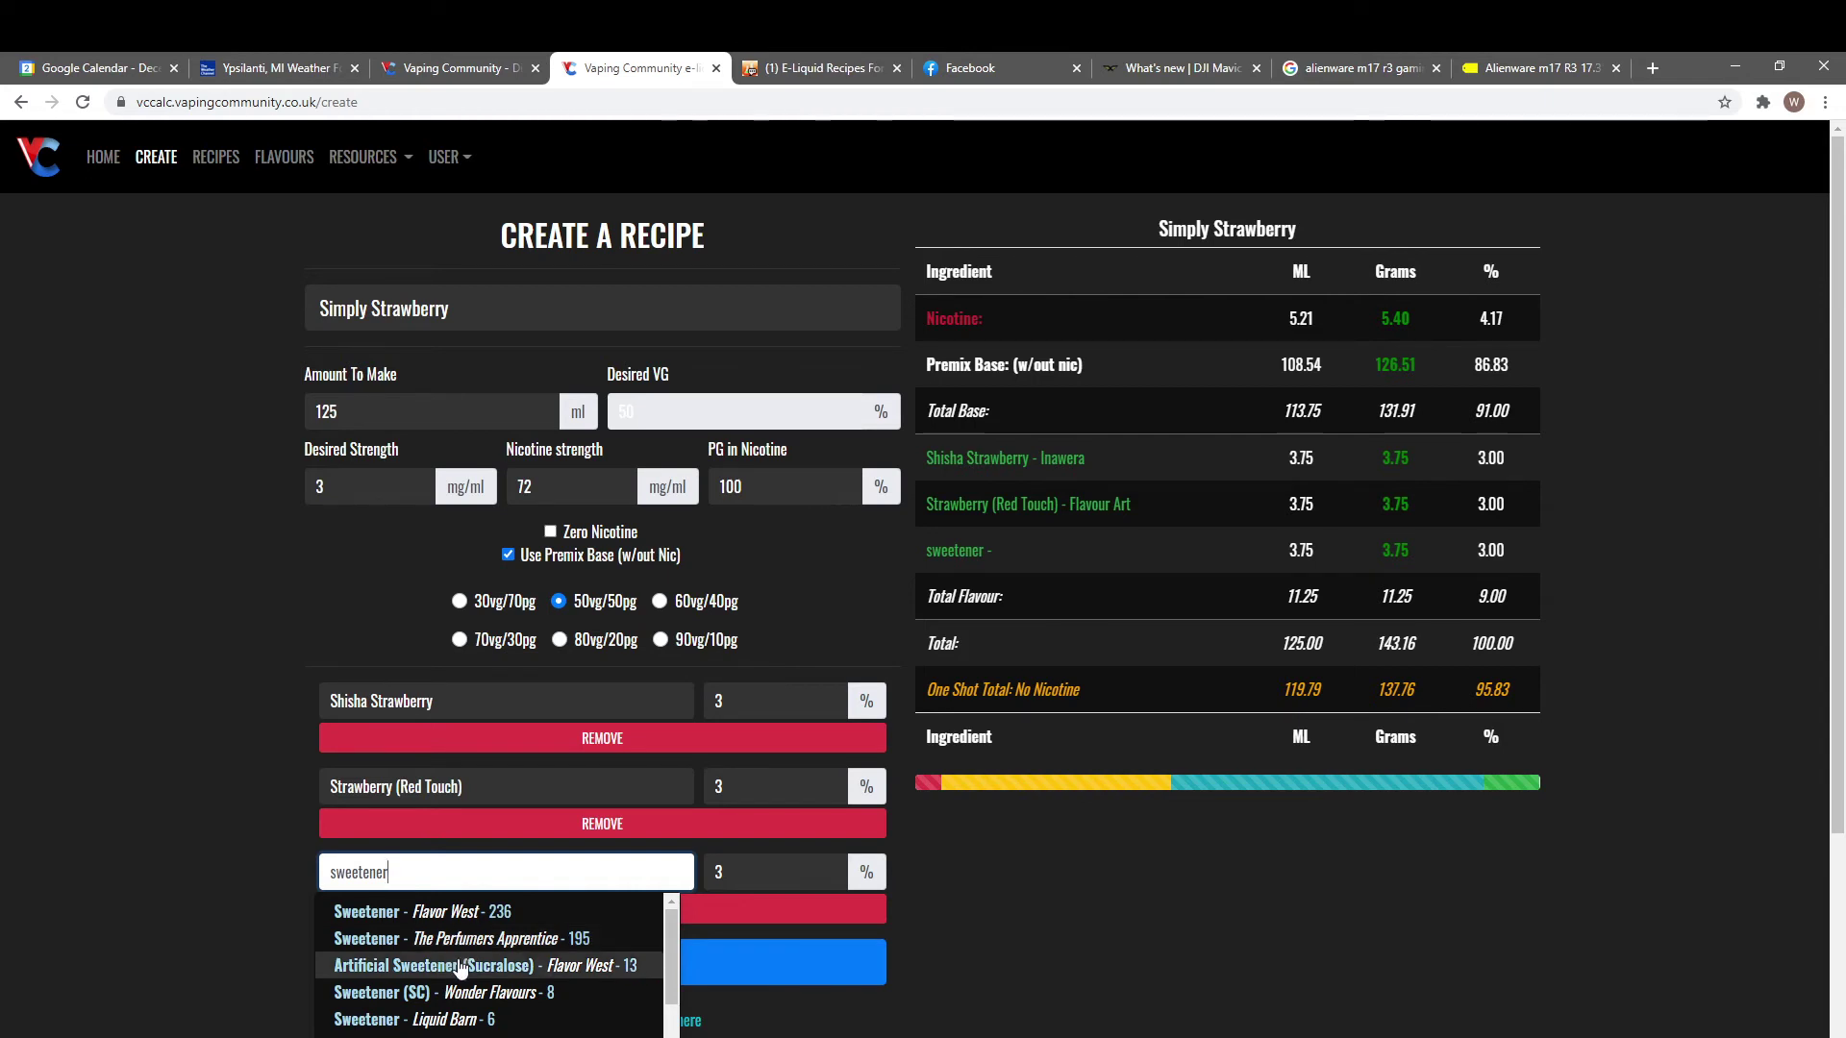
scroll(460, 969, "down", 1)
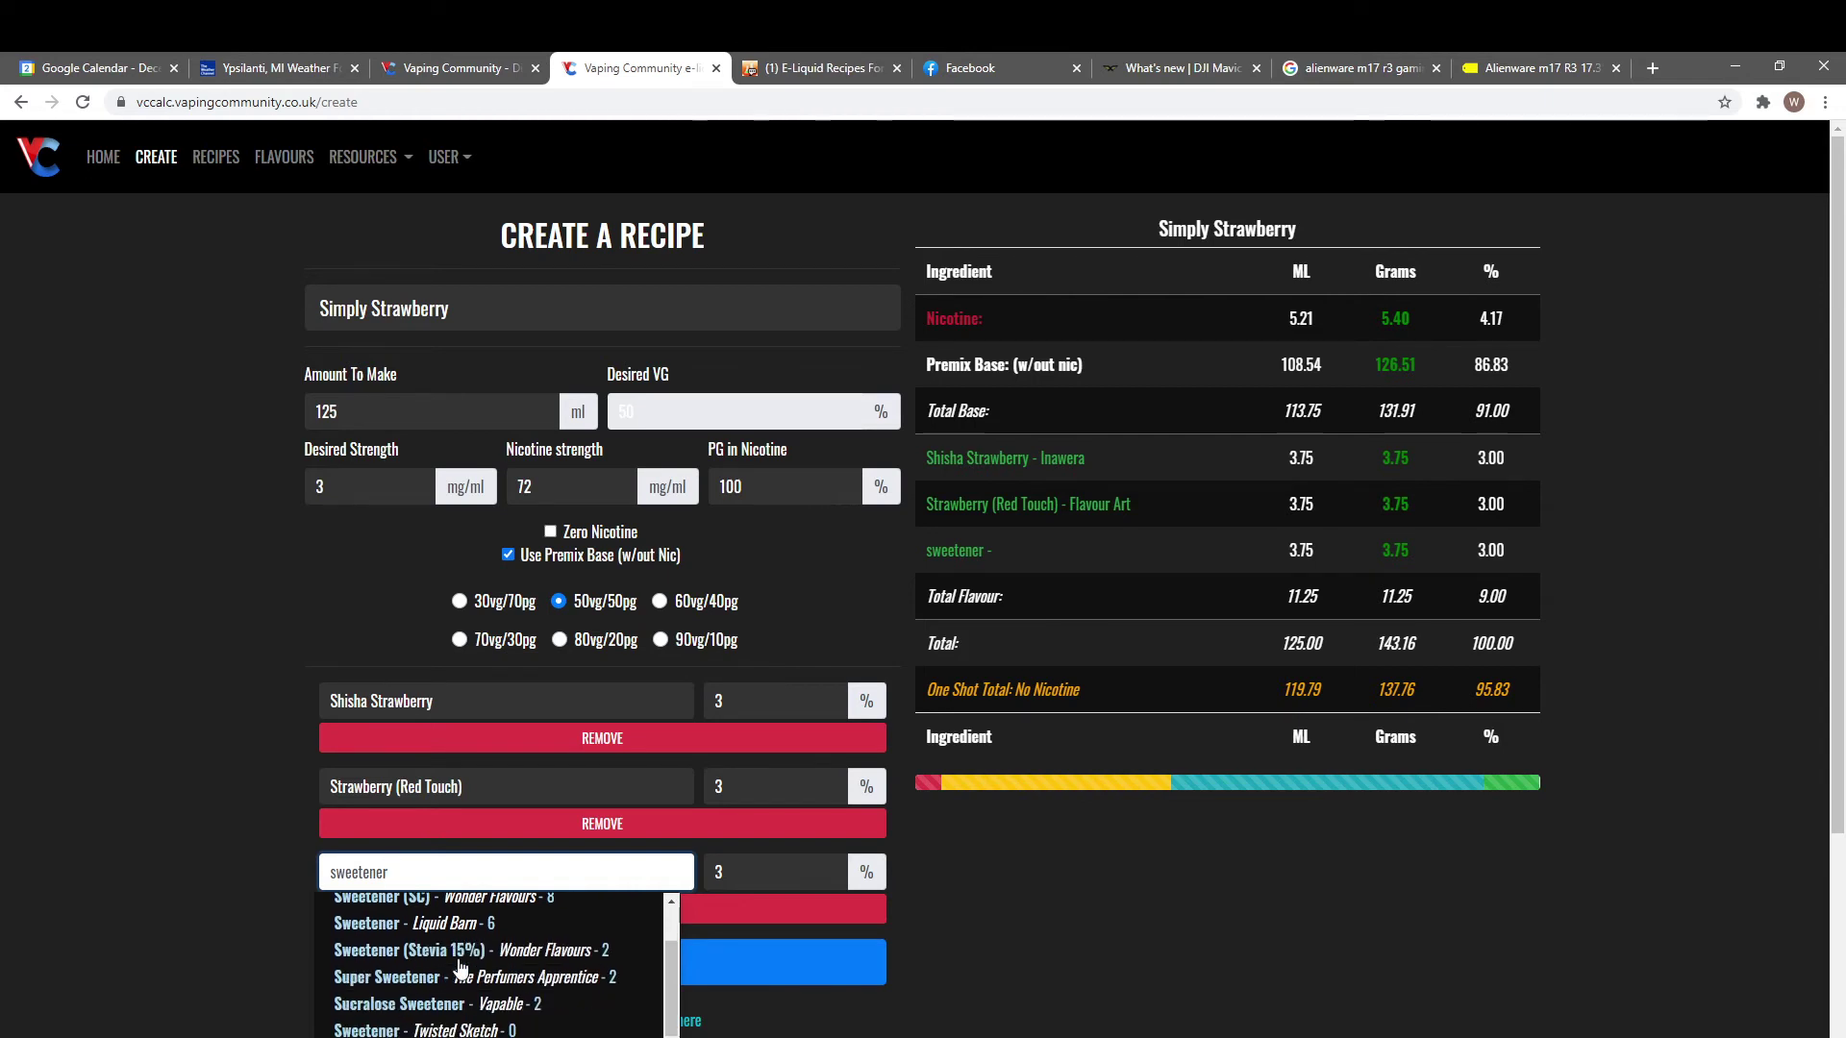
left_click(435, 1005)
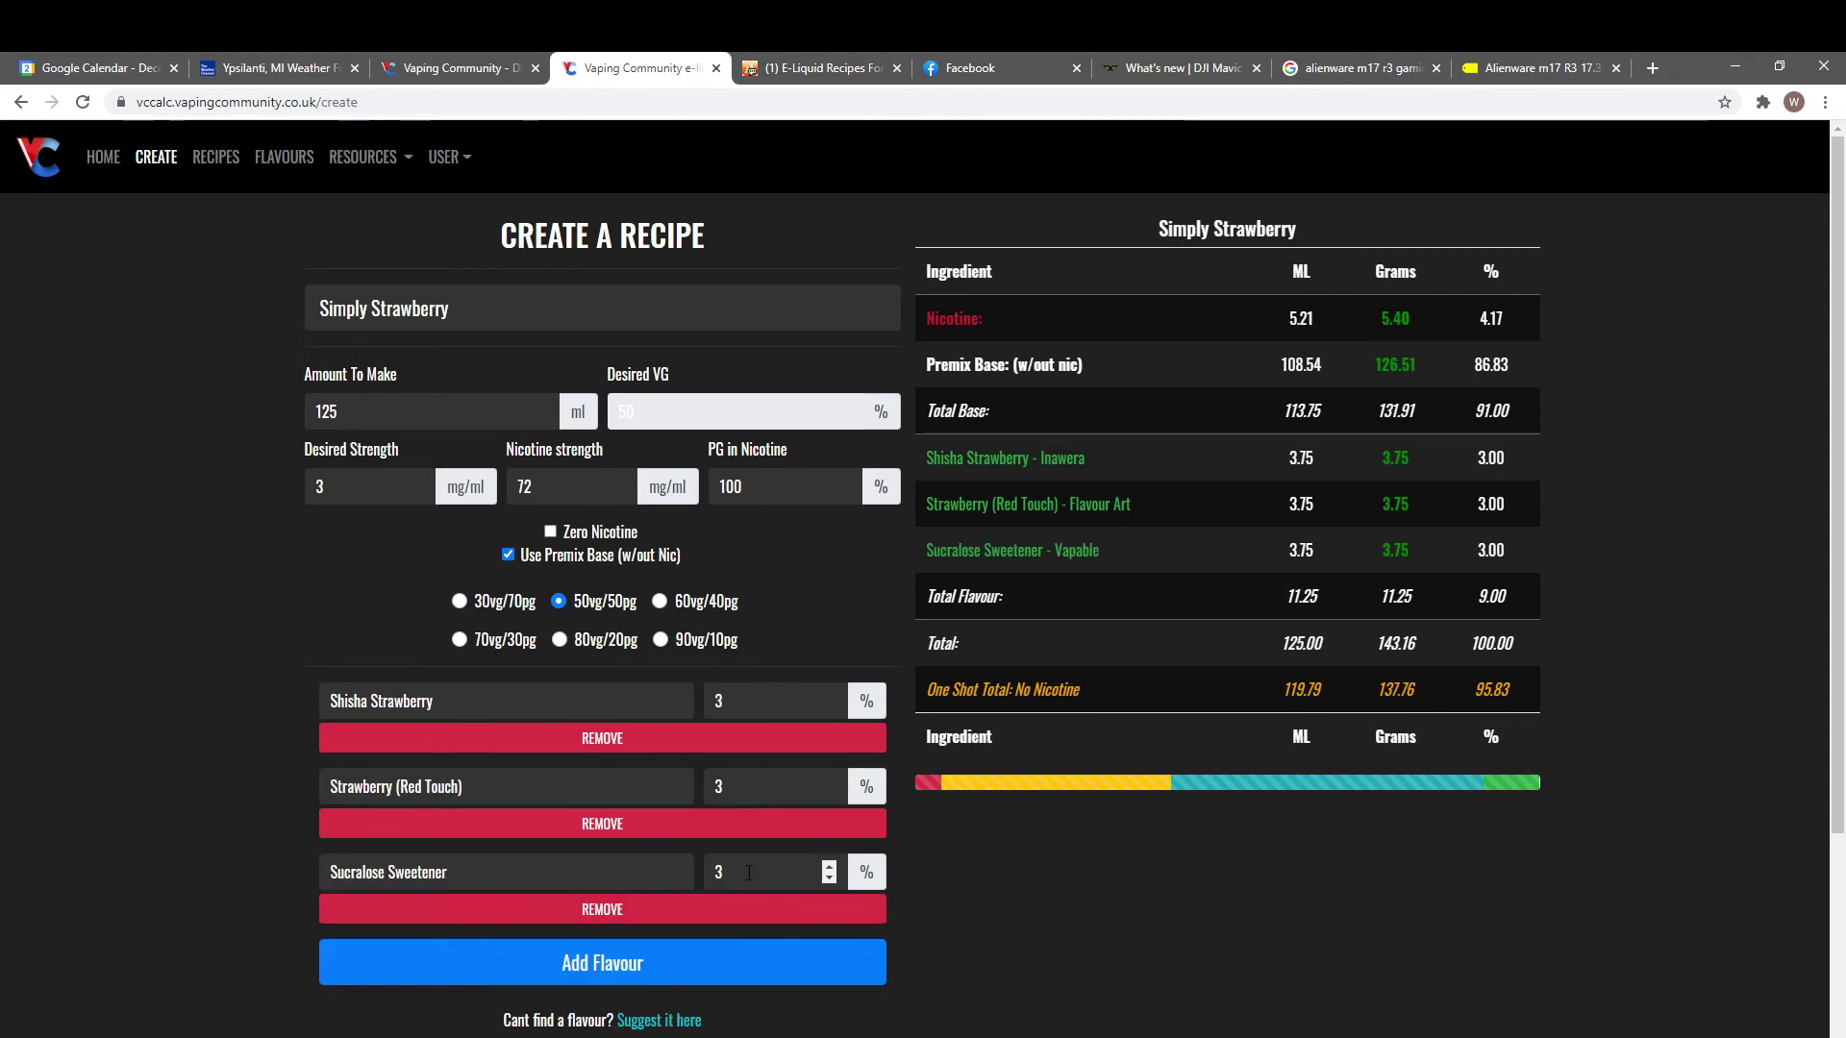
left_click_drag(747, 874, 694, 880)
type(".5")
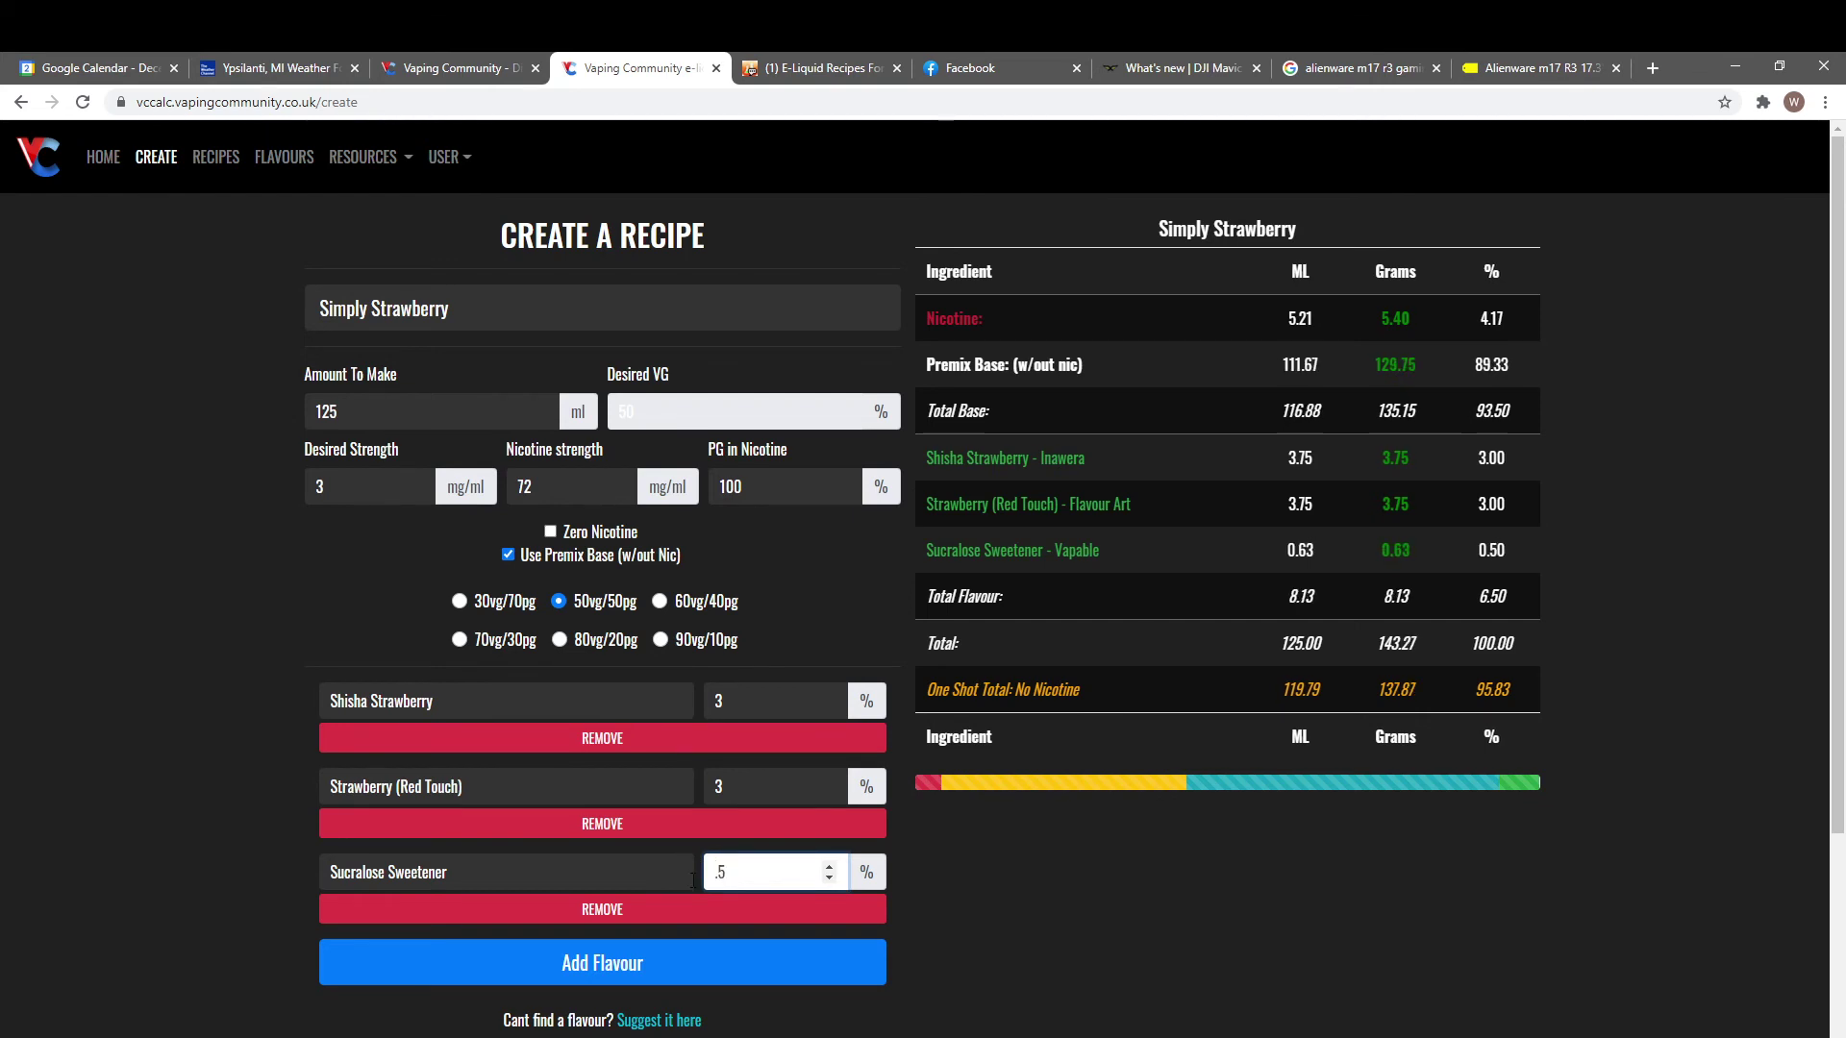
key("Tab")
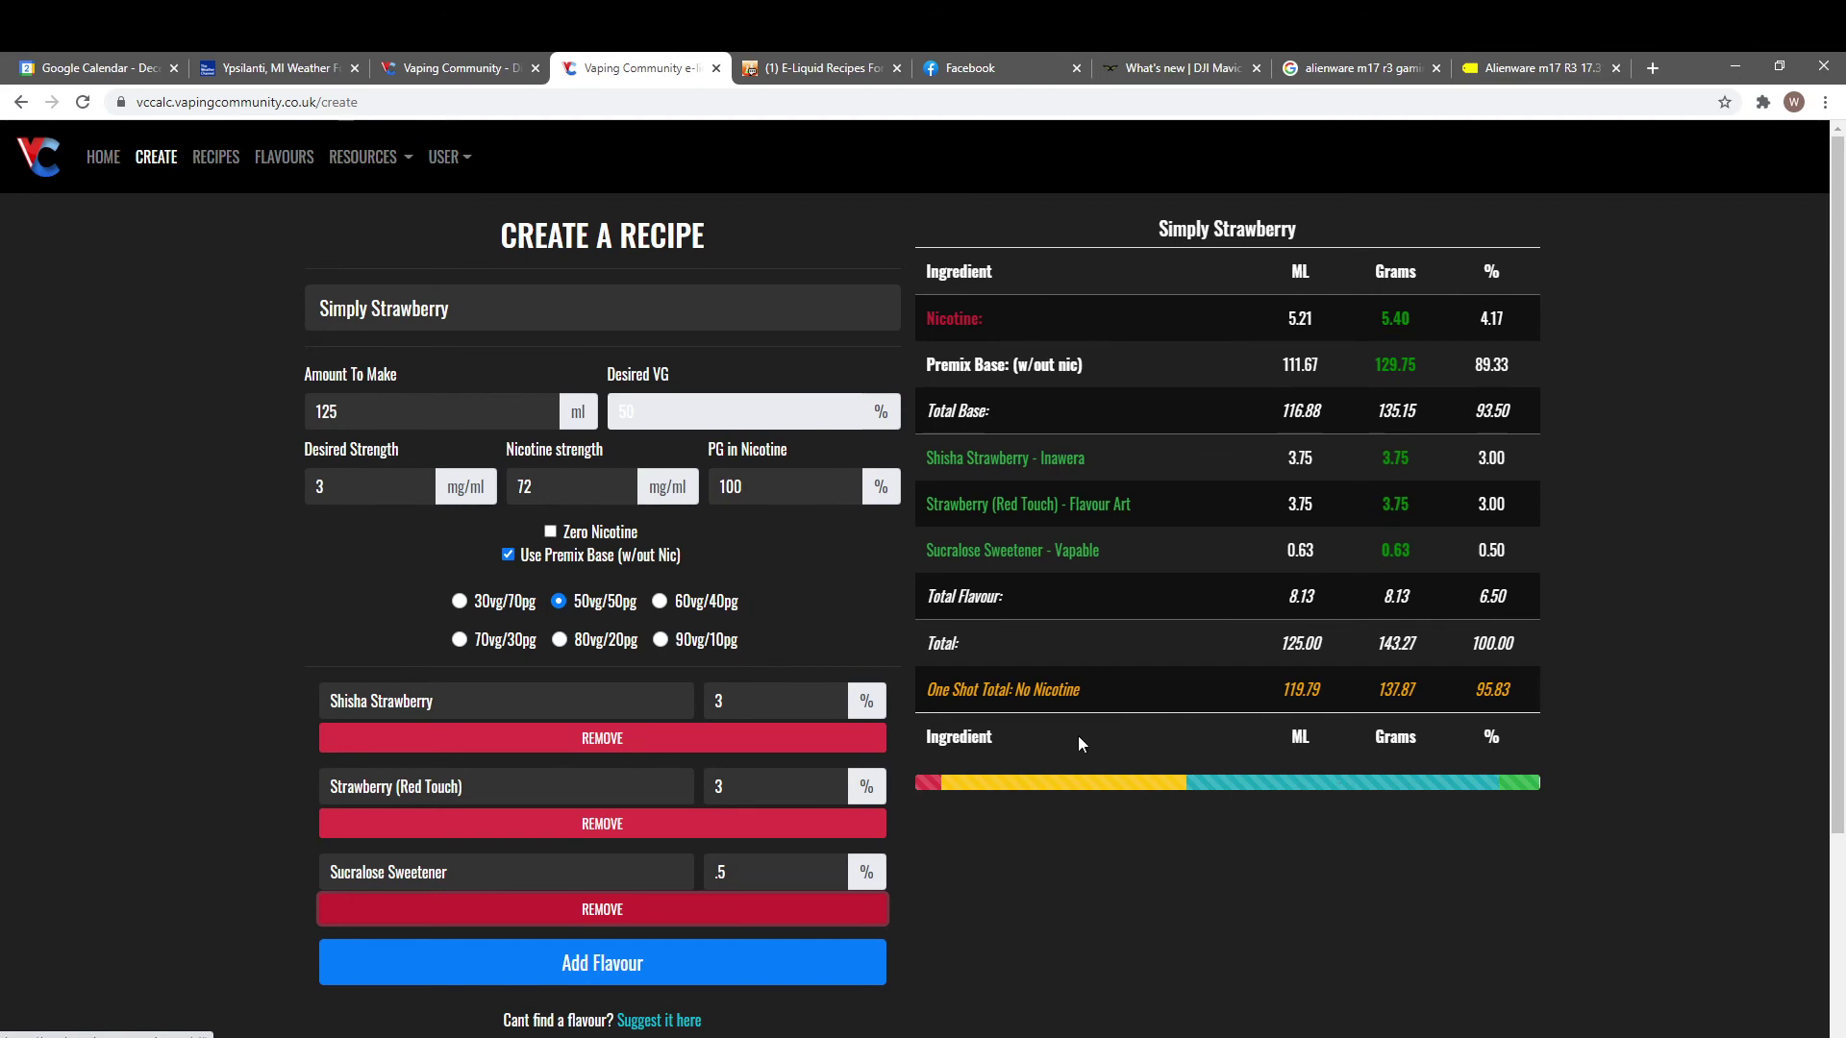
- Create a screenshot of the Simply Strawberry table and download it as a PNG
scroll(750, 616, "down", 1)
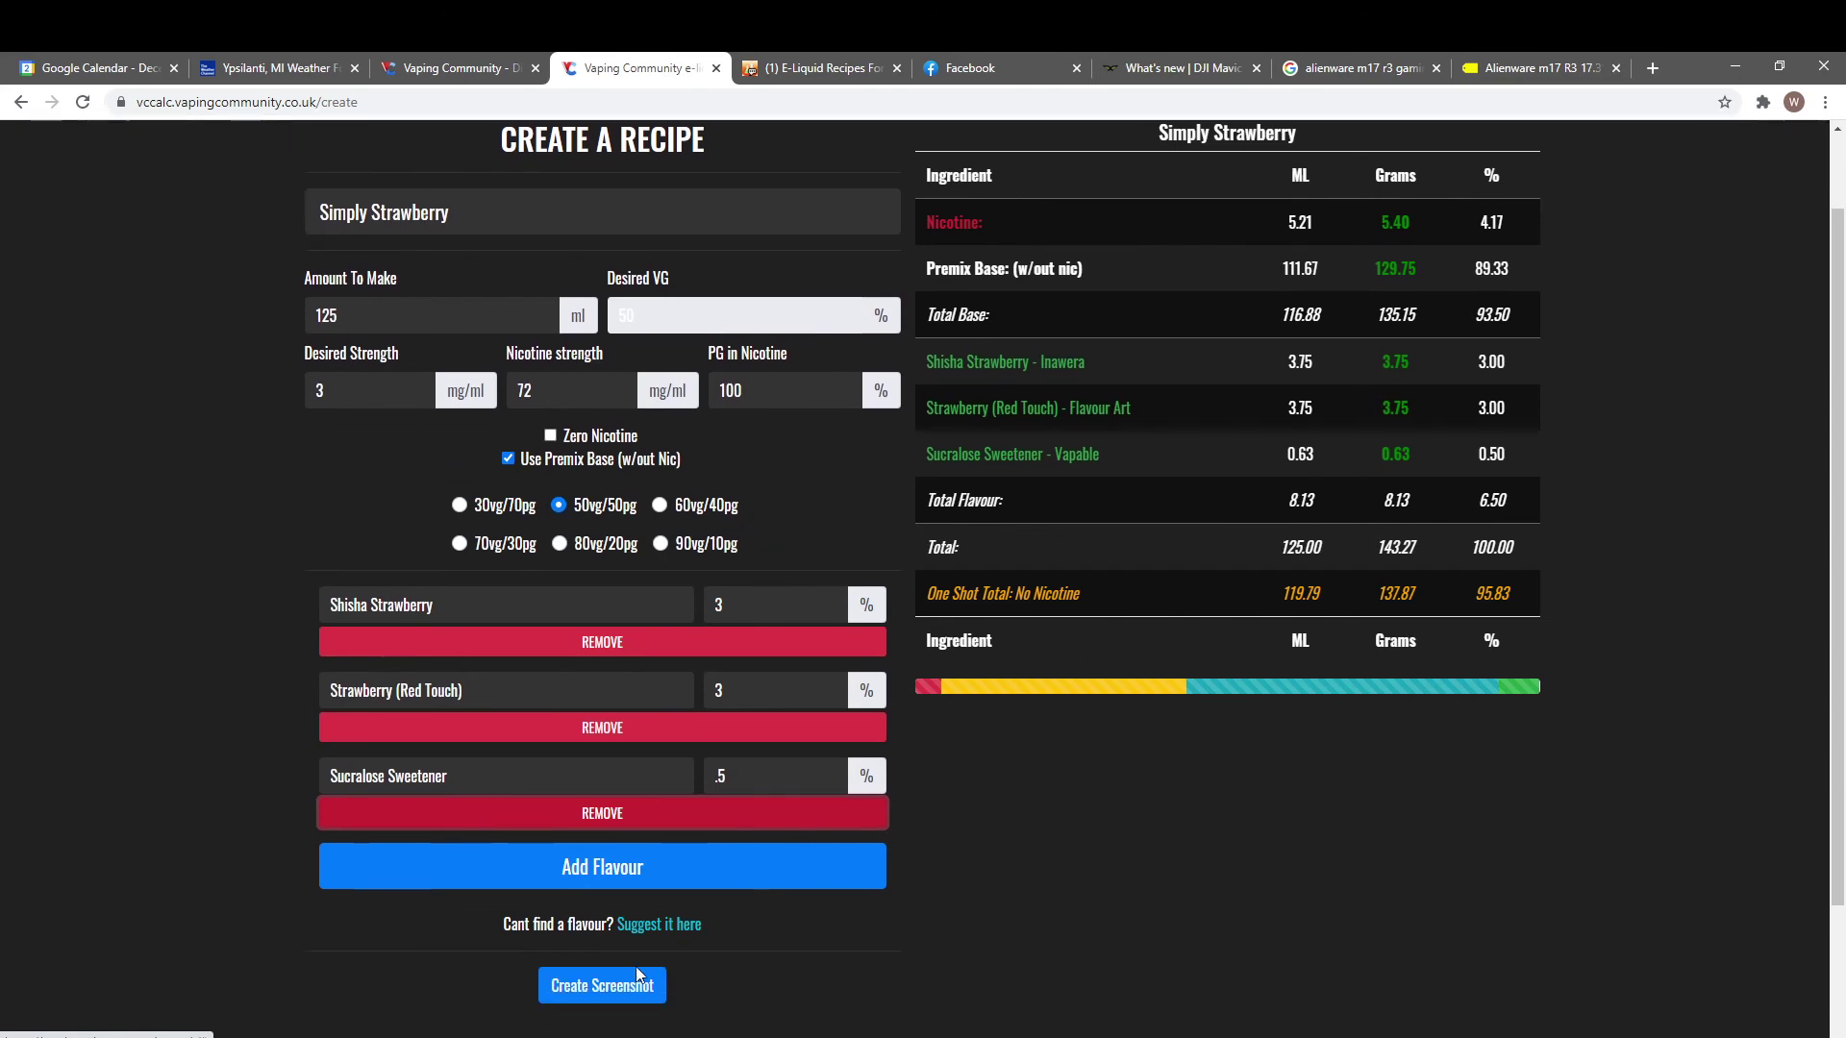
left_click(596, 990)
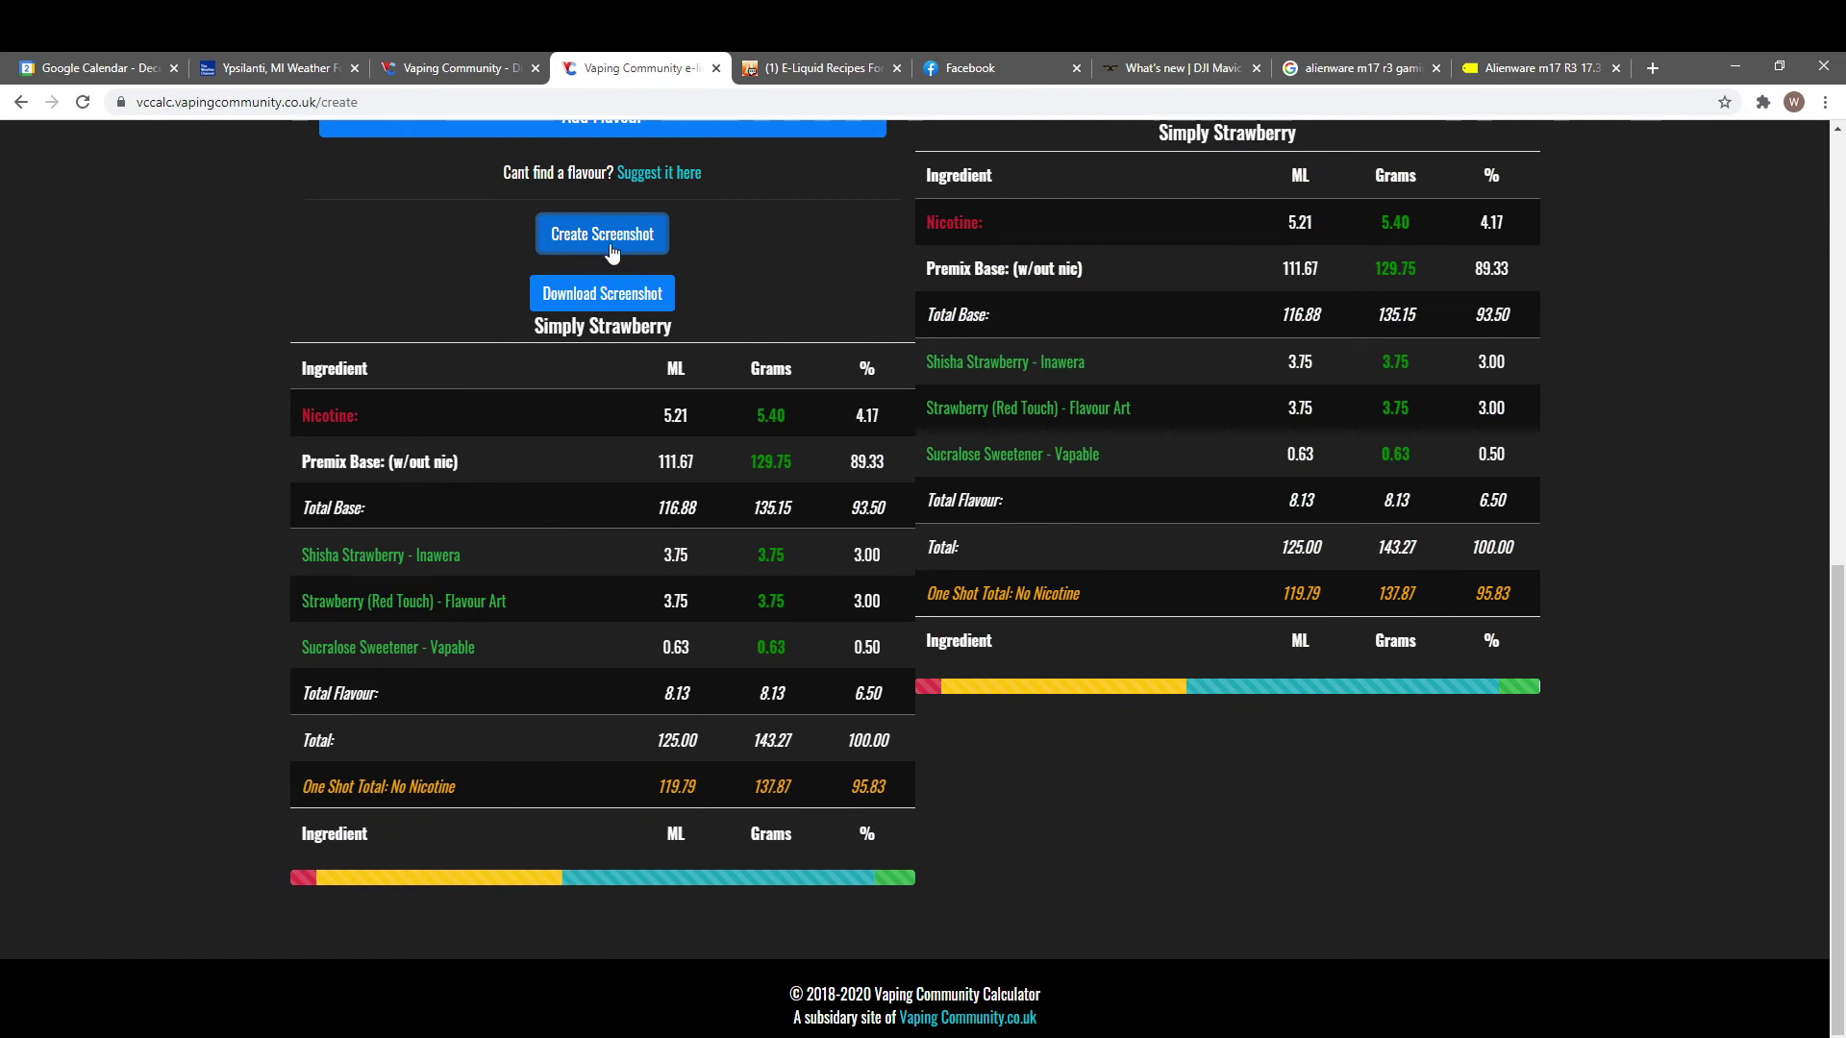
left_click(591, 295)
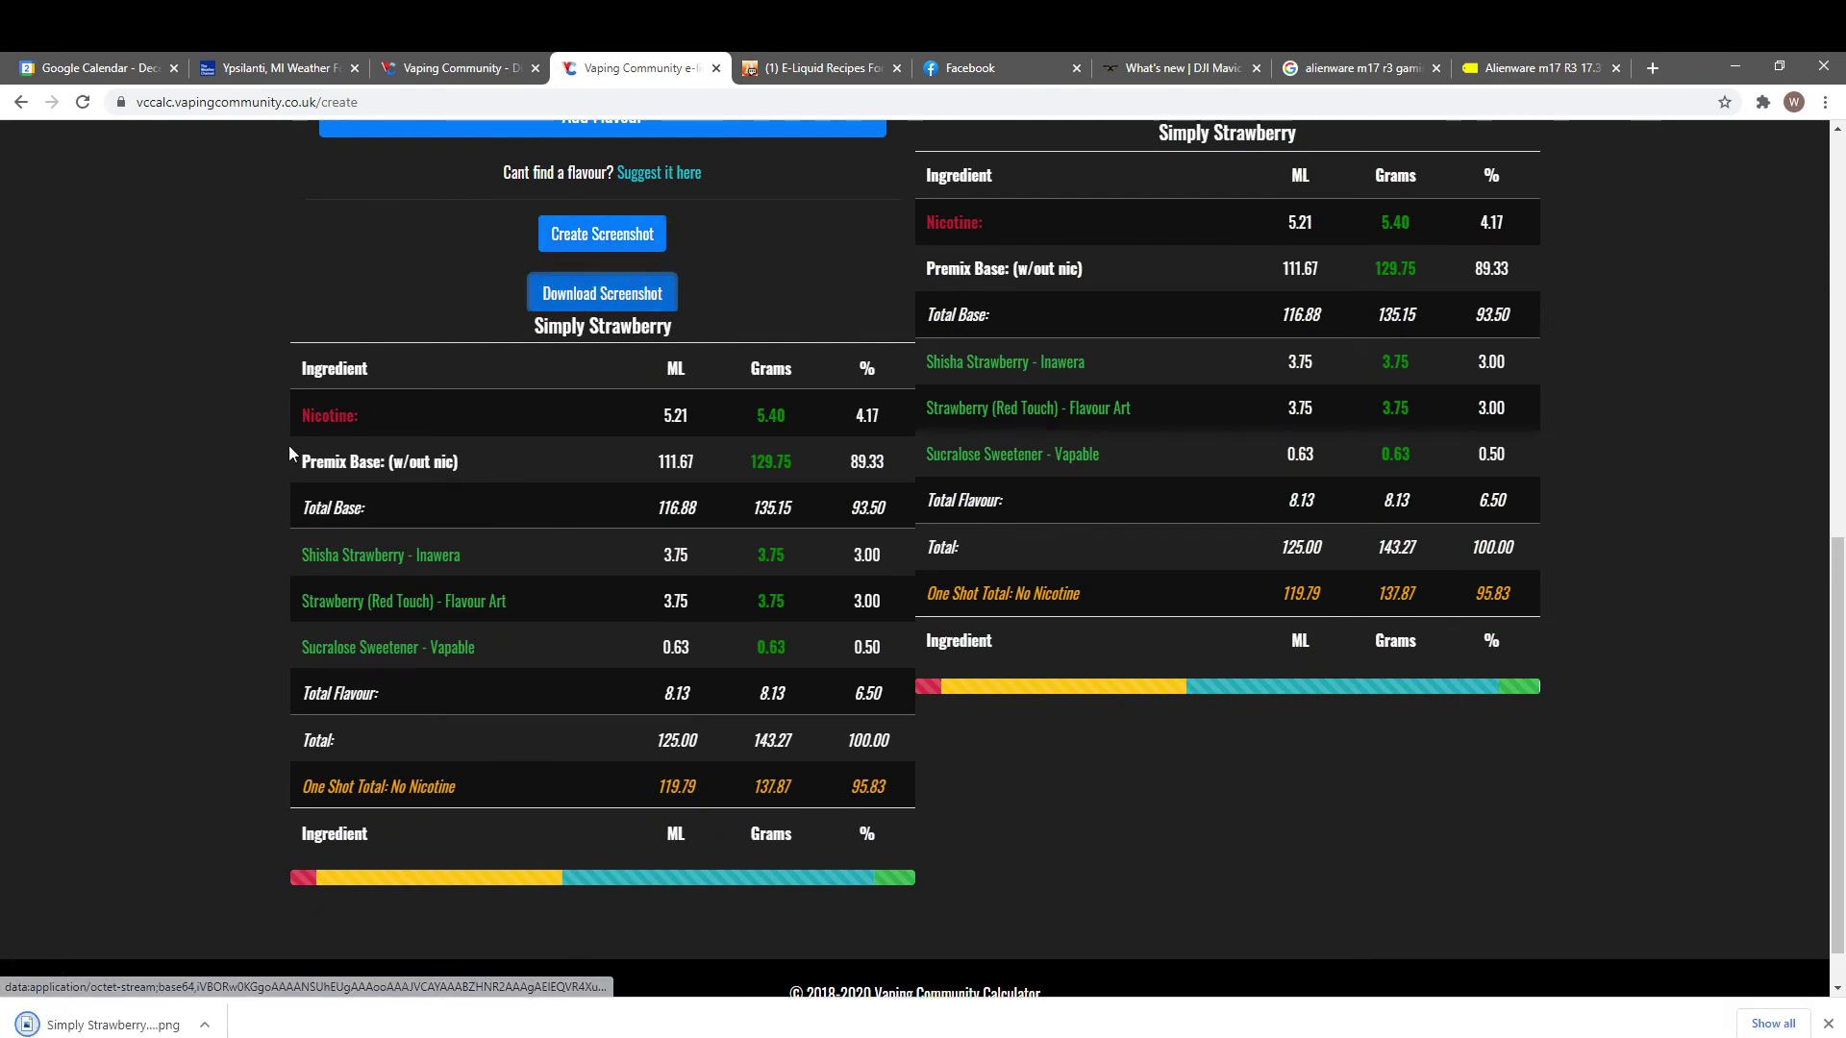
left_click(203, 1027)
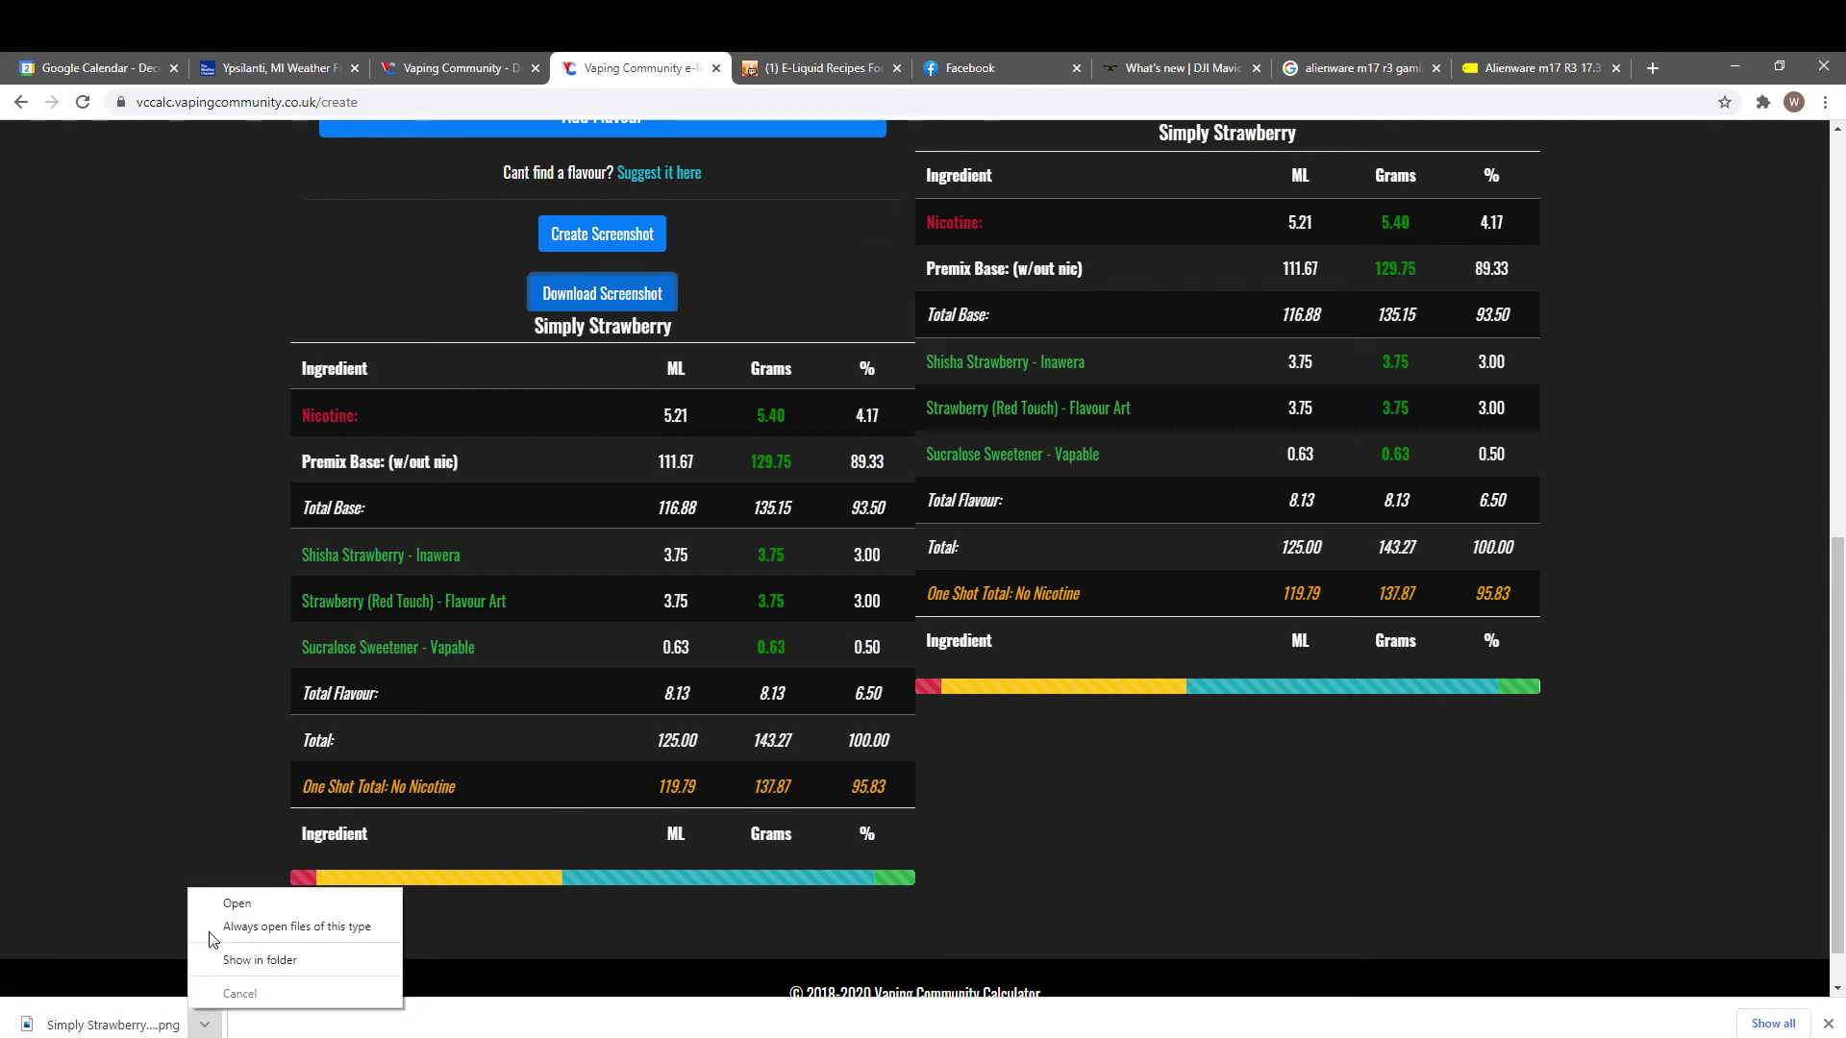
left_click(246, 904)
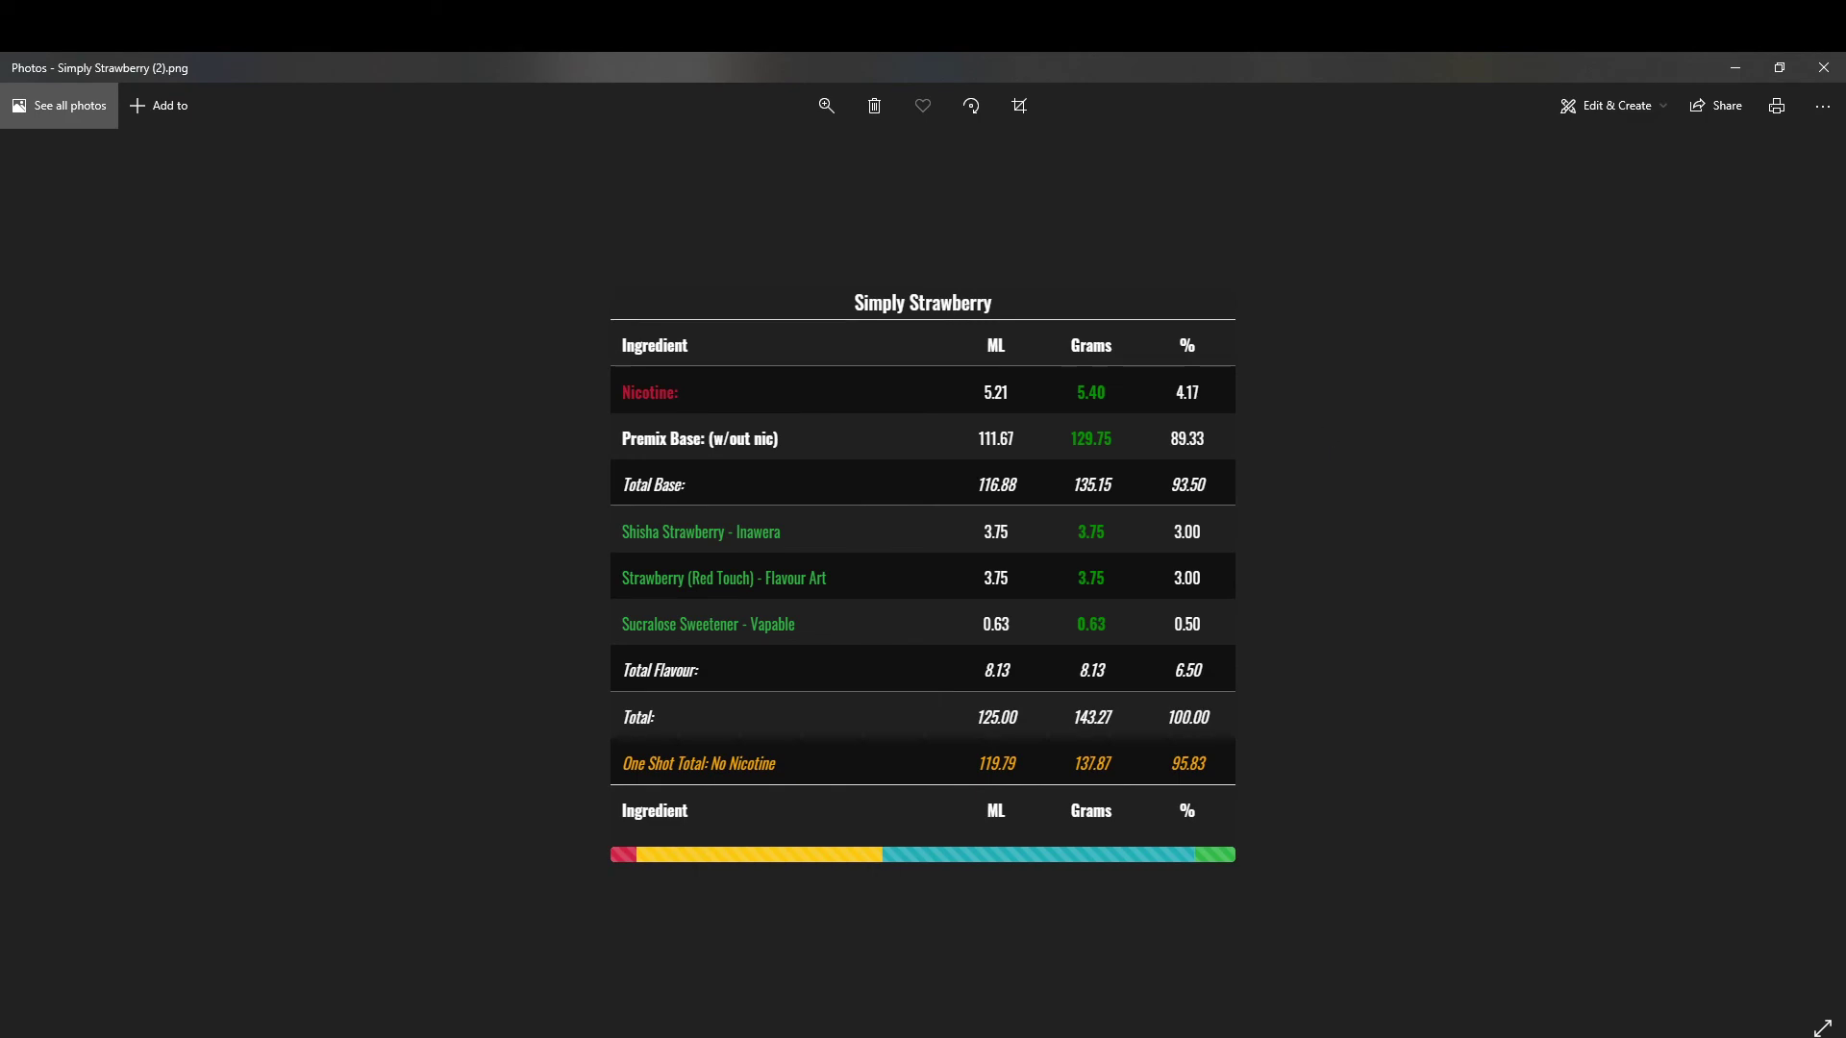
left_click(1824, 67)
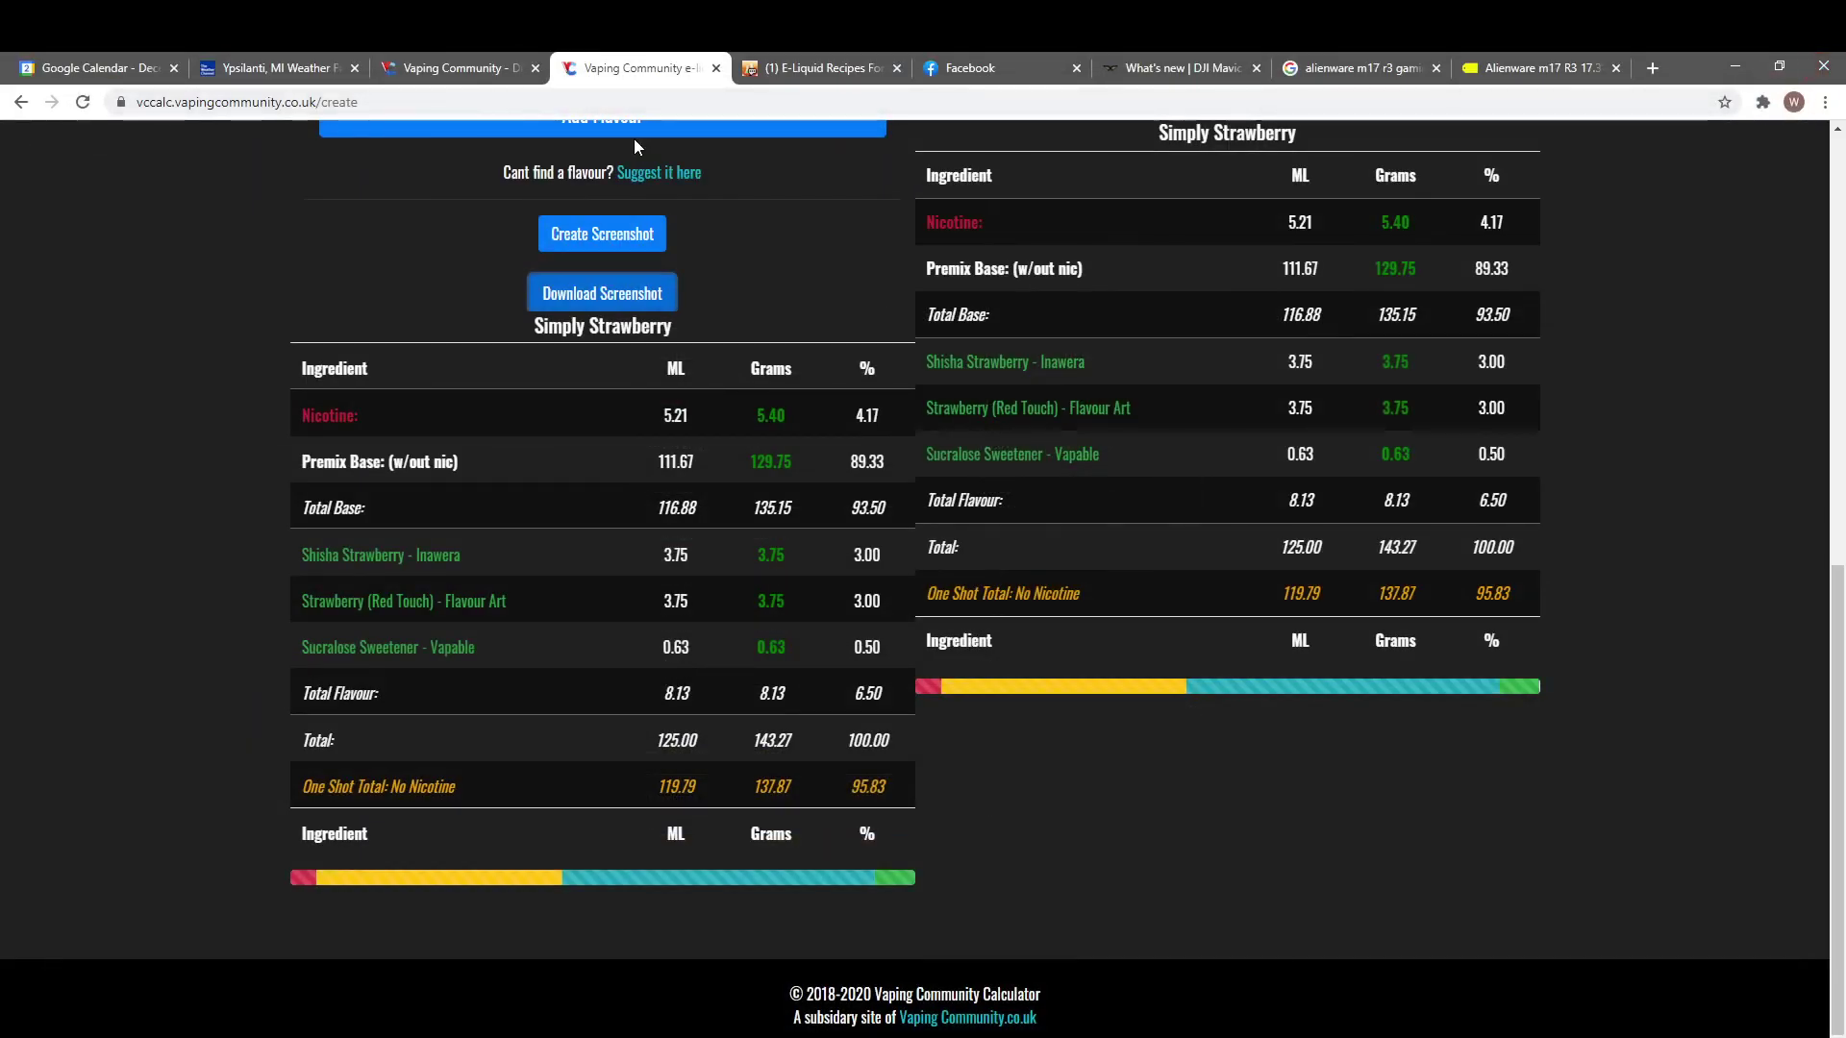
scroll(783, 211, "up", 2)
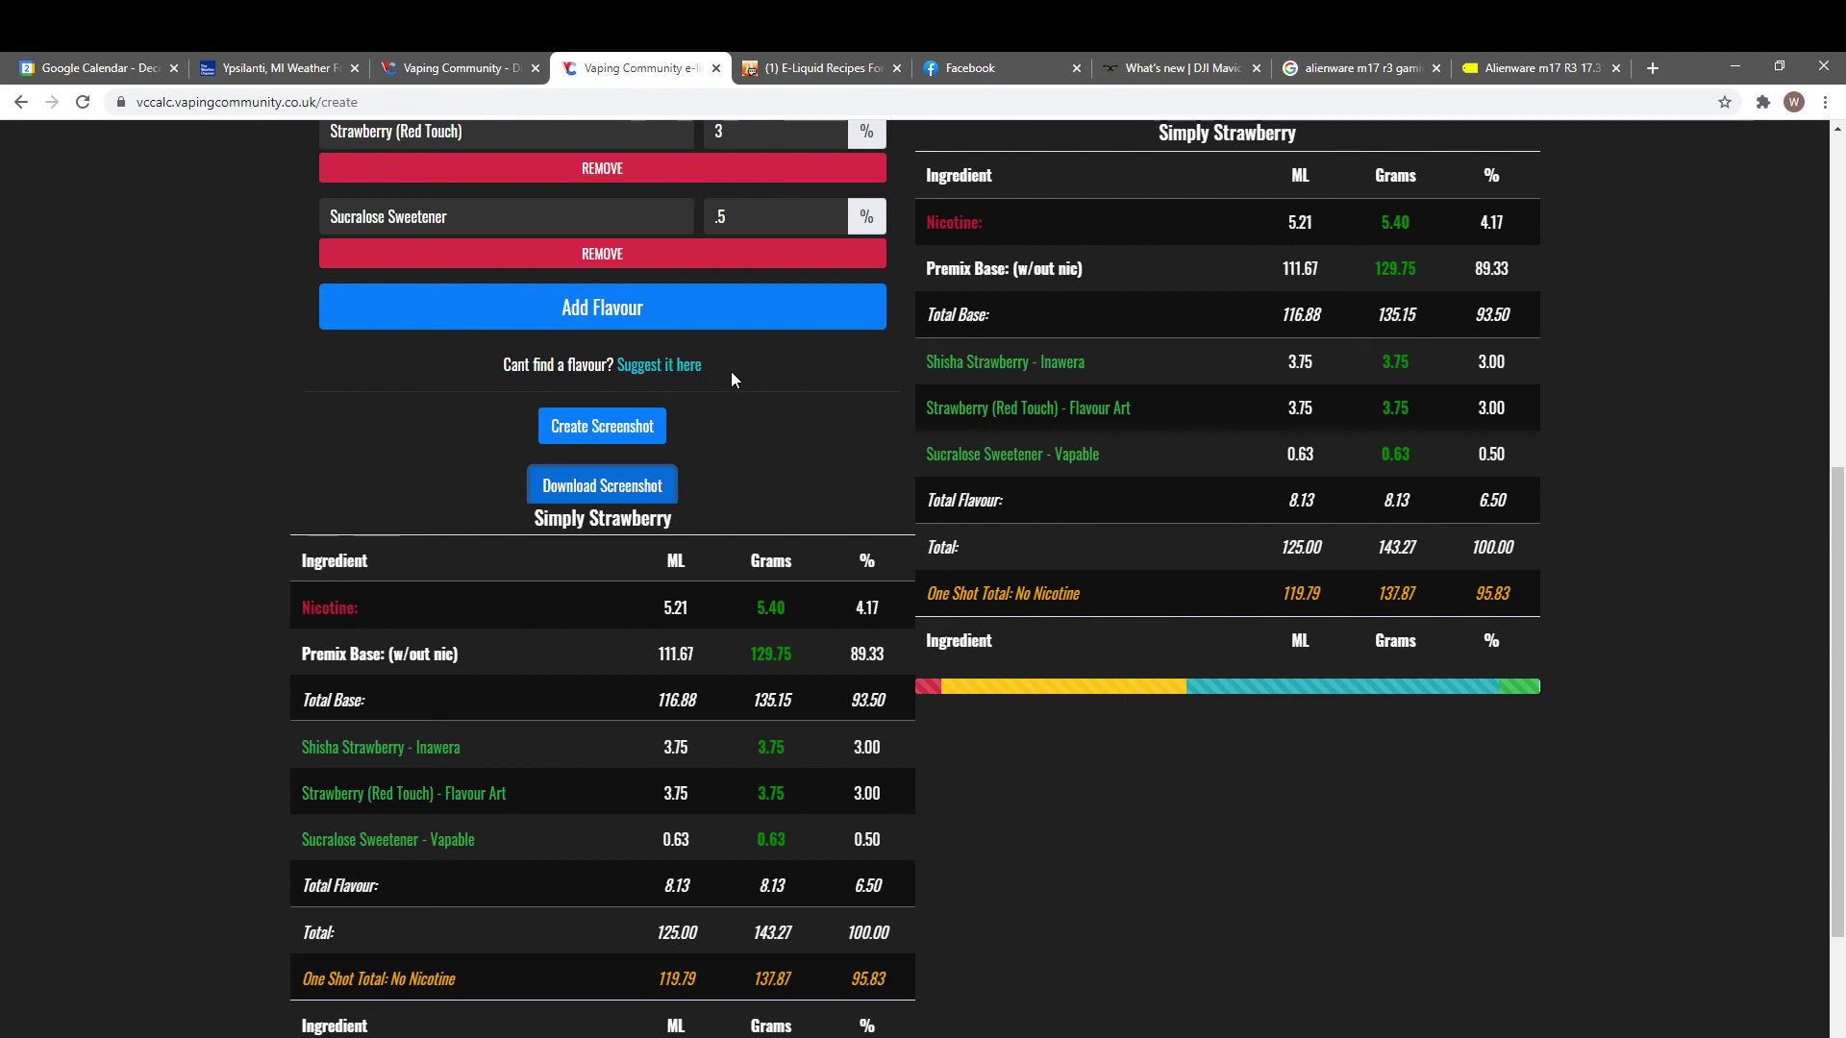
left_click(654, 370)
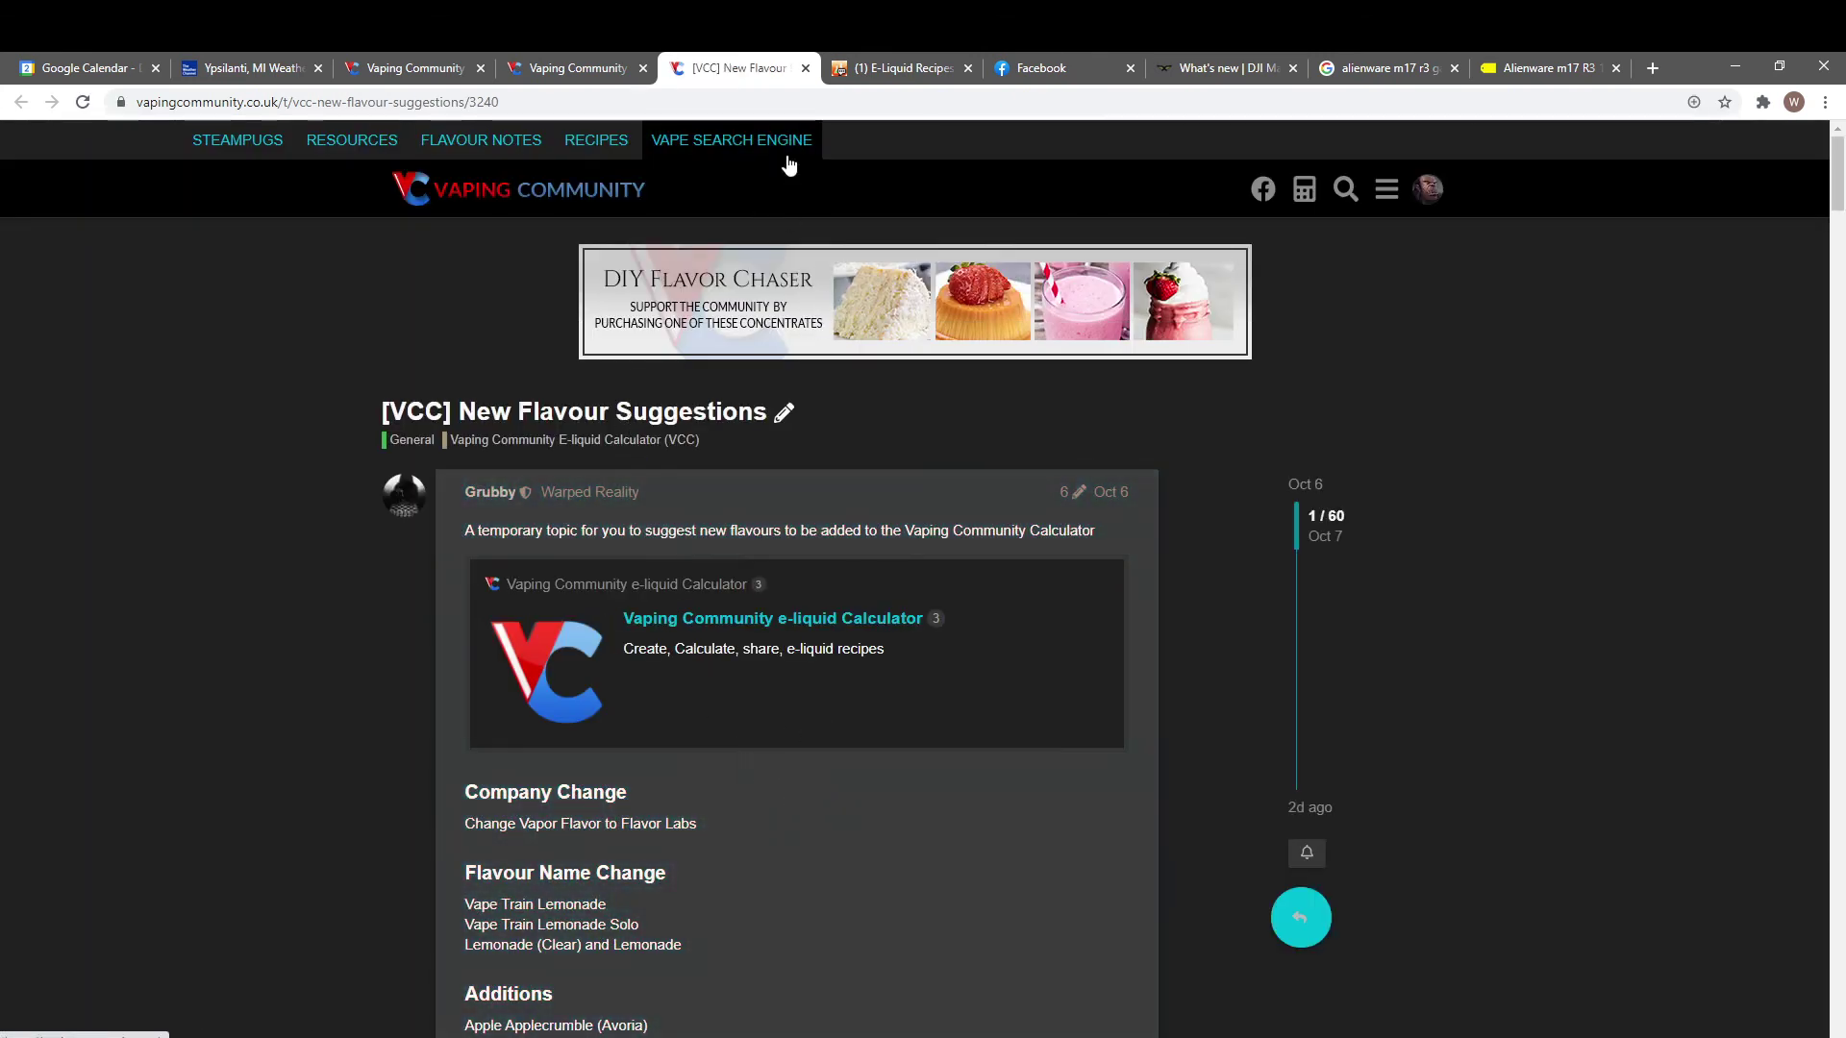
left_click(806, 69)
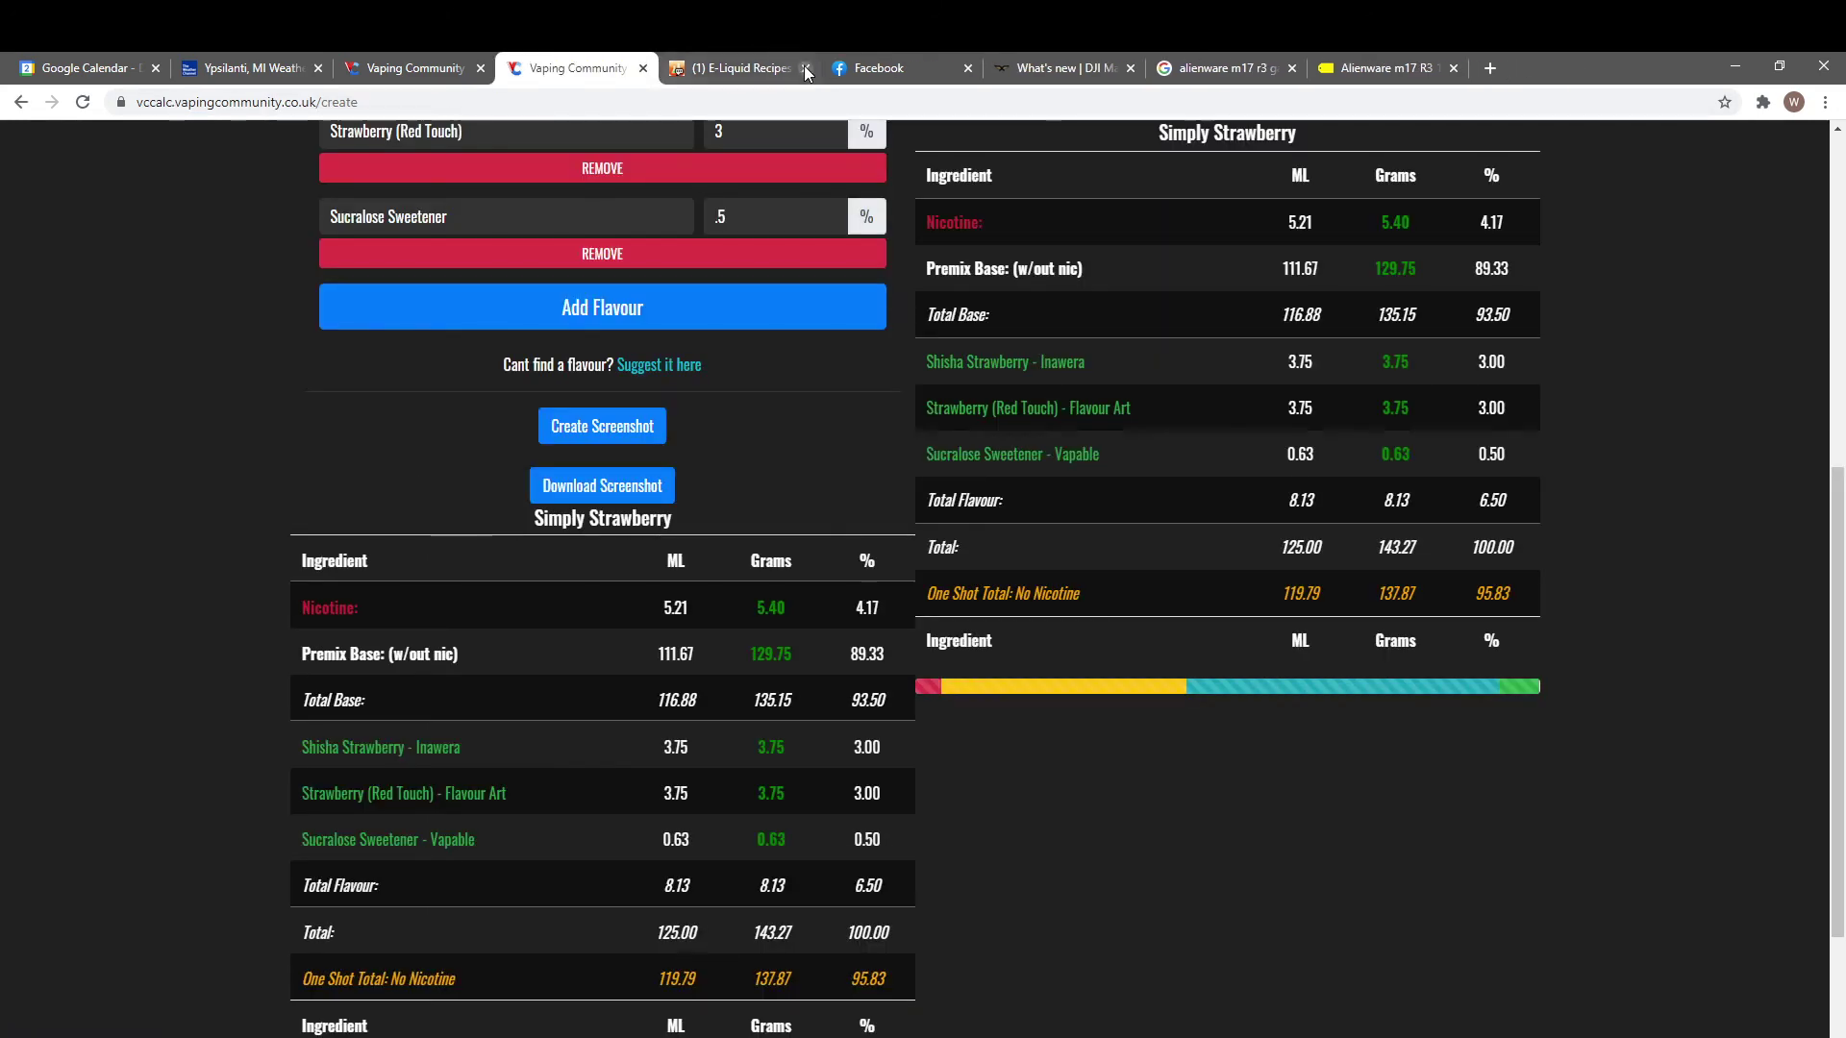
scroll(1667, 327, "down", 2)
scroll(1666, 327, "up", 3)
scroll(1666, 327, "up", 6)
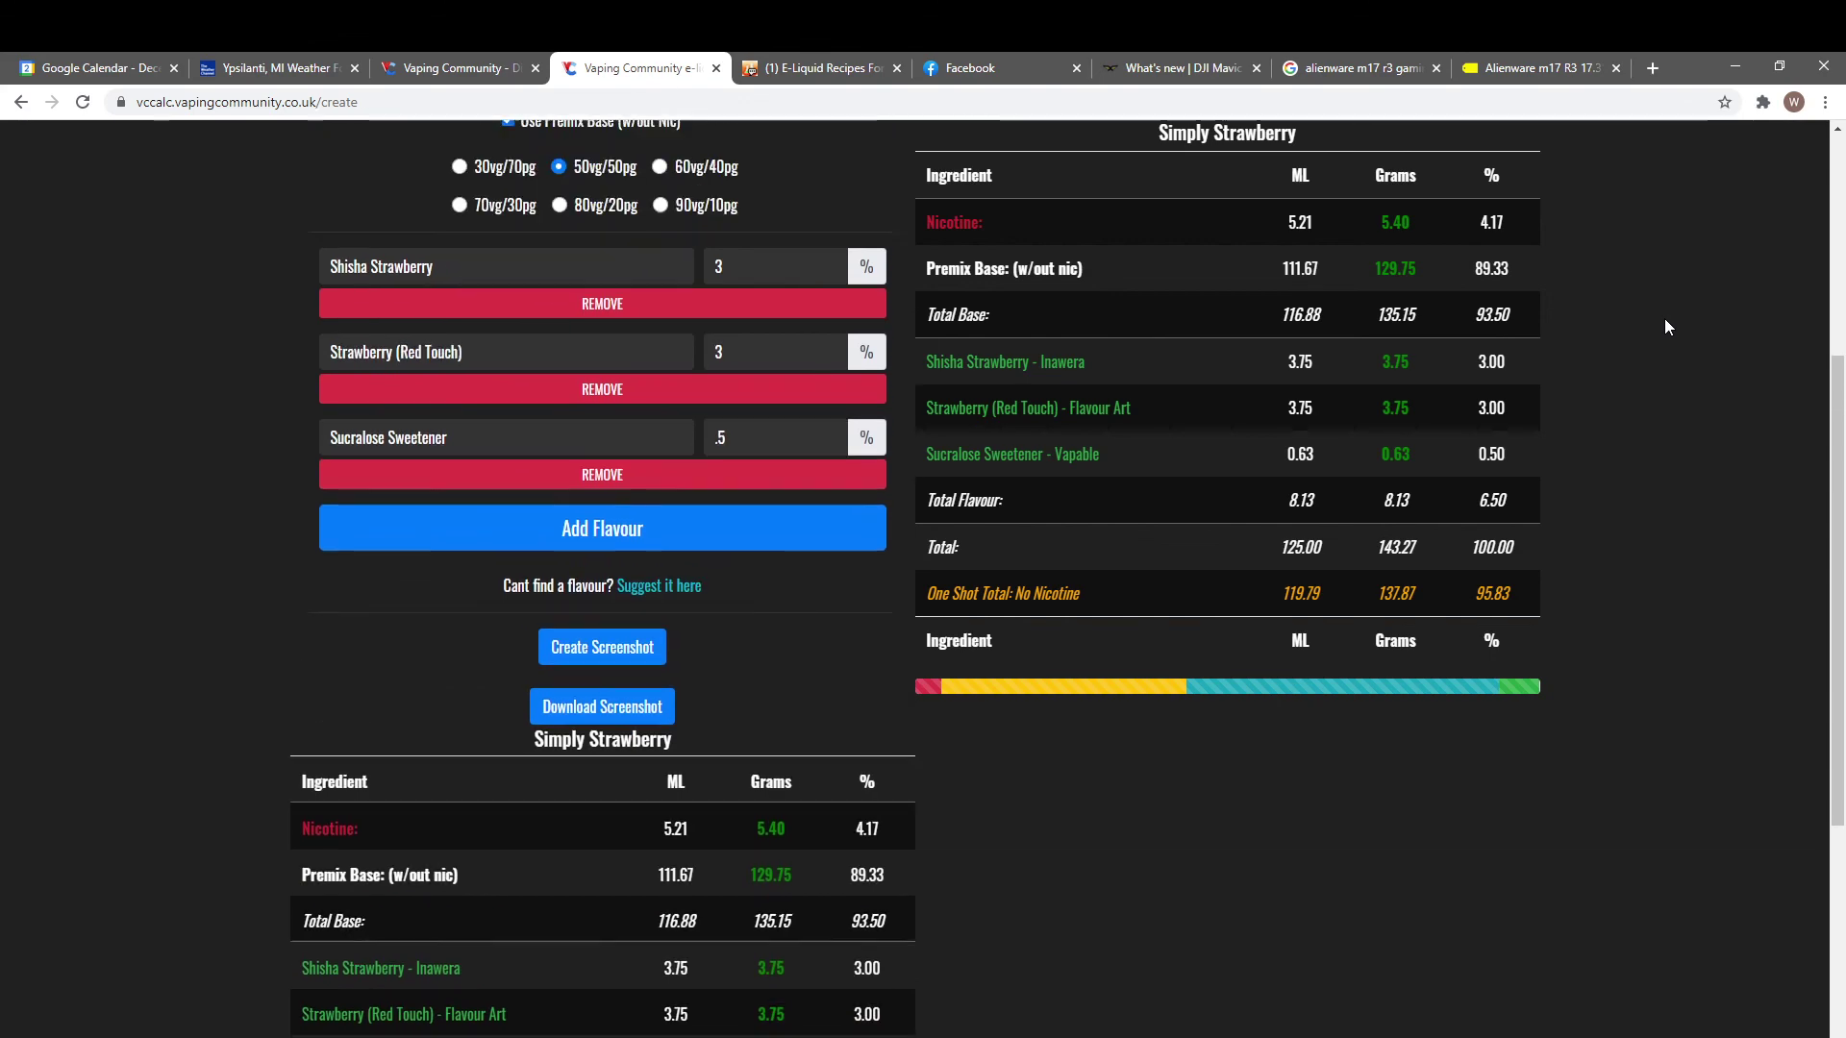
scroll(1664, 319, "down", 9)
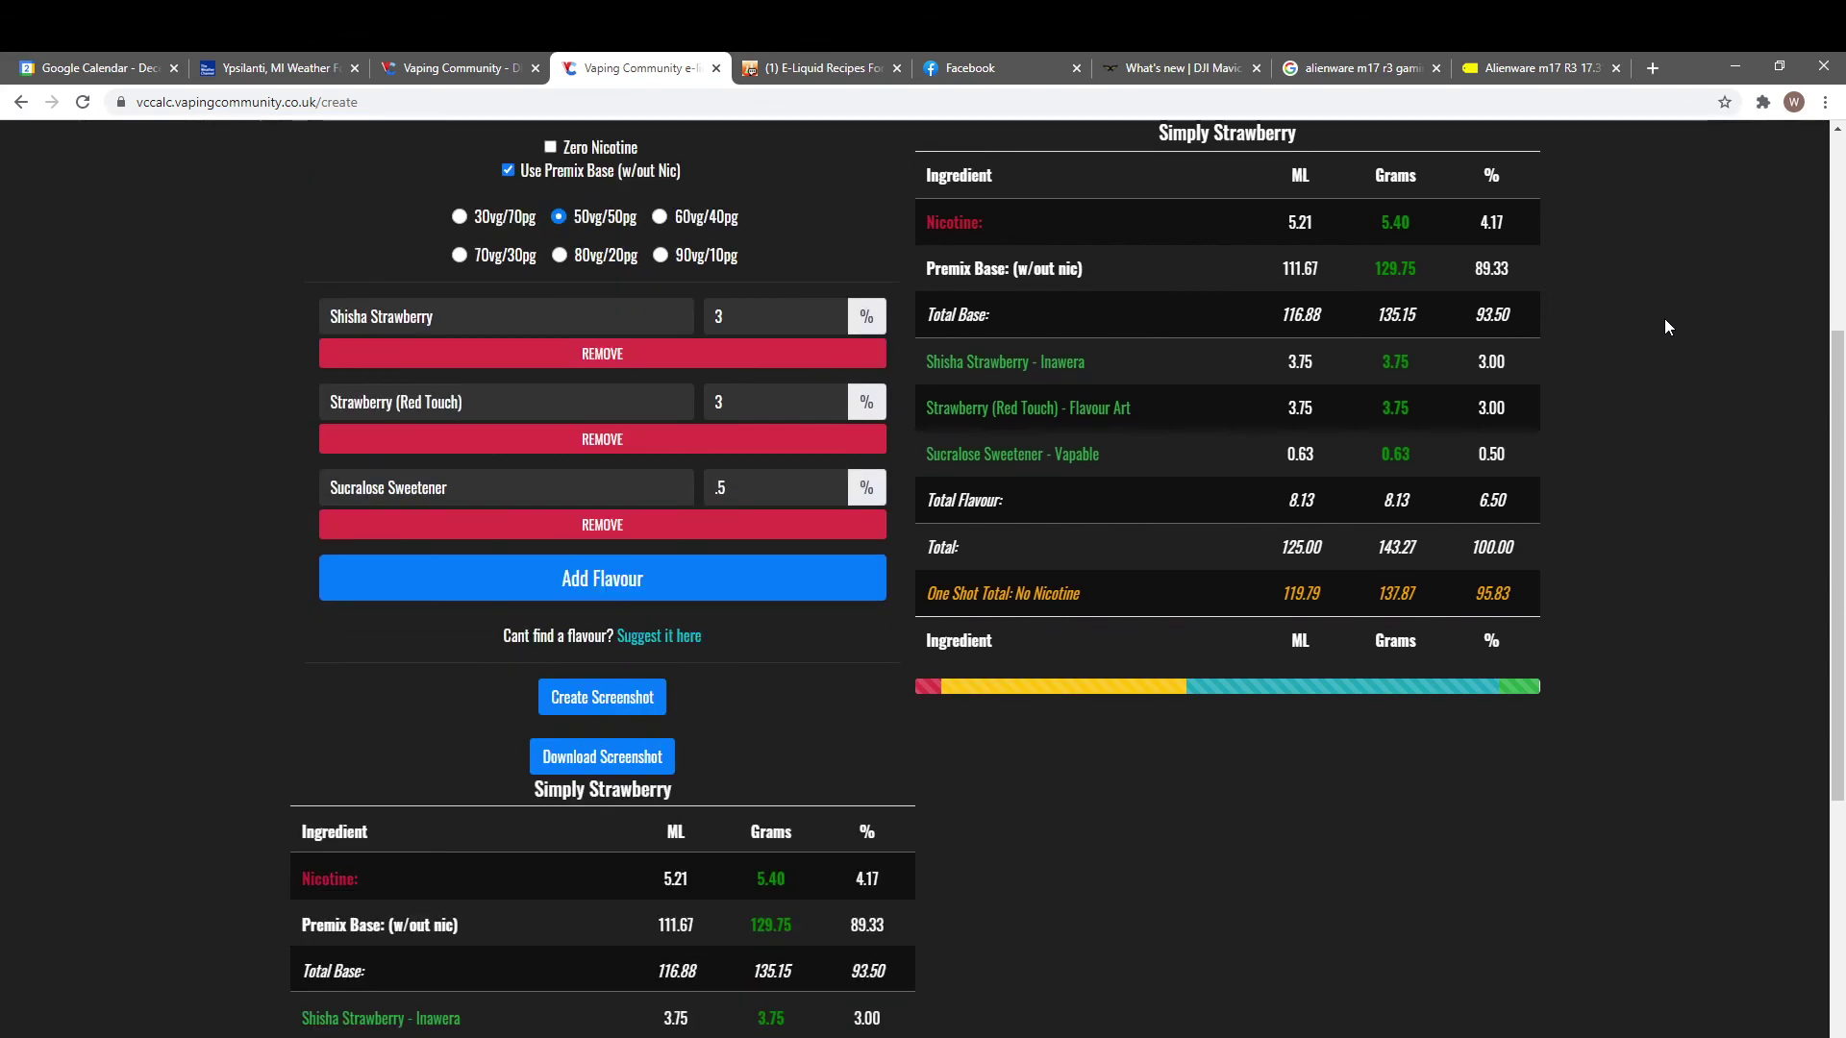